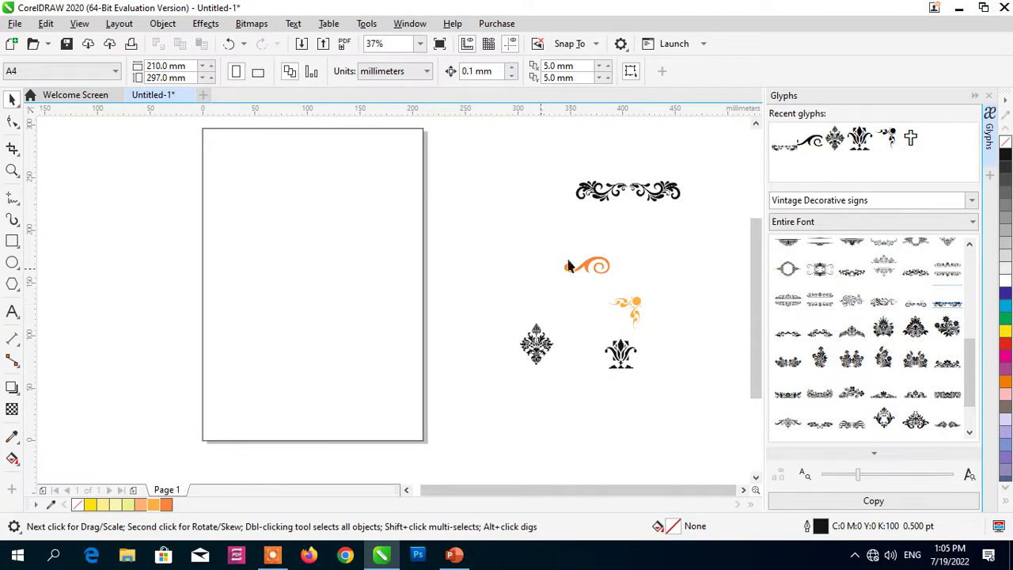
# Step: Create a rectangle frame matching the A4 page size
pyautogui.click(590, 267)
pyautogui.click(63, 187)
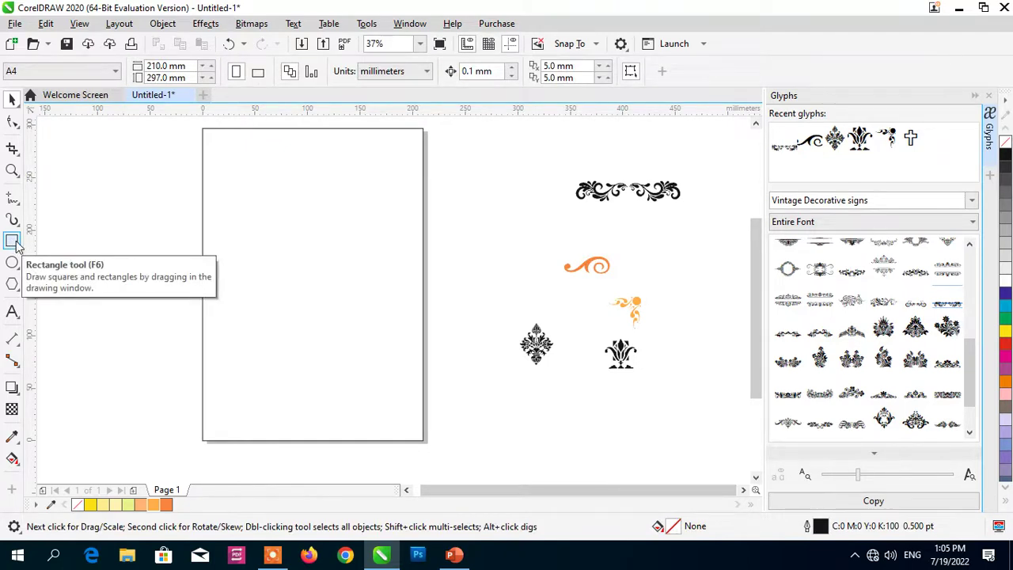
pyautogui.doubleClick(13, 241)
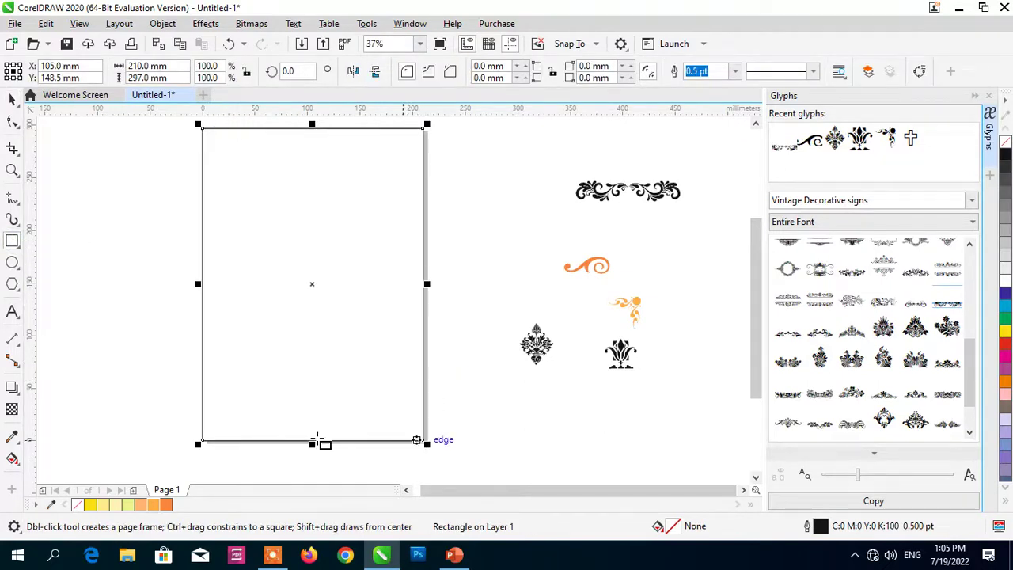
# Step: Add the artistic text "Double Click", enlarge it to about 95 mm wide and place it beside the page's upper left corner
pyautogui.click(12, 312)
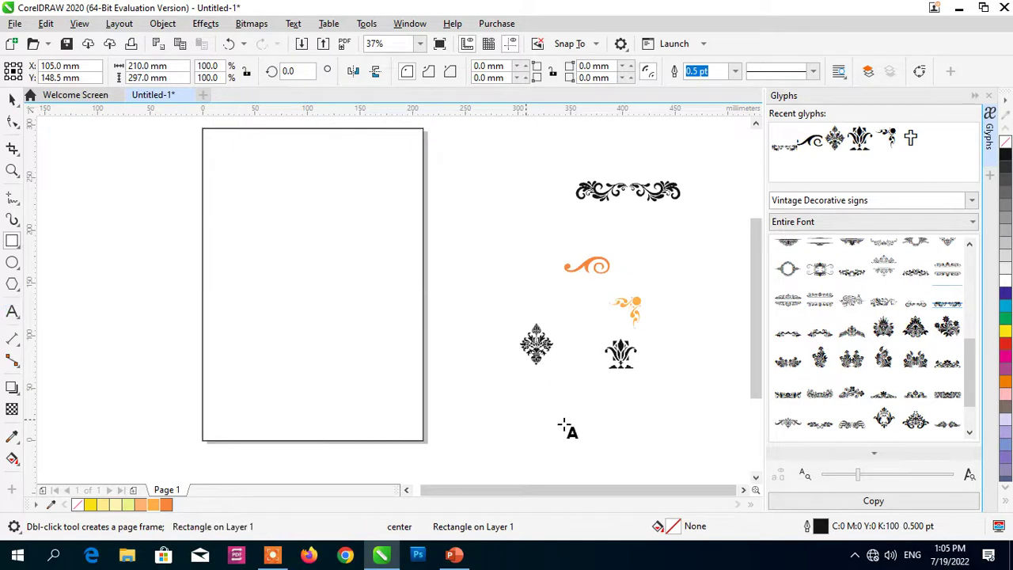
pyautogui.click(536, 420)
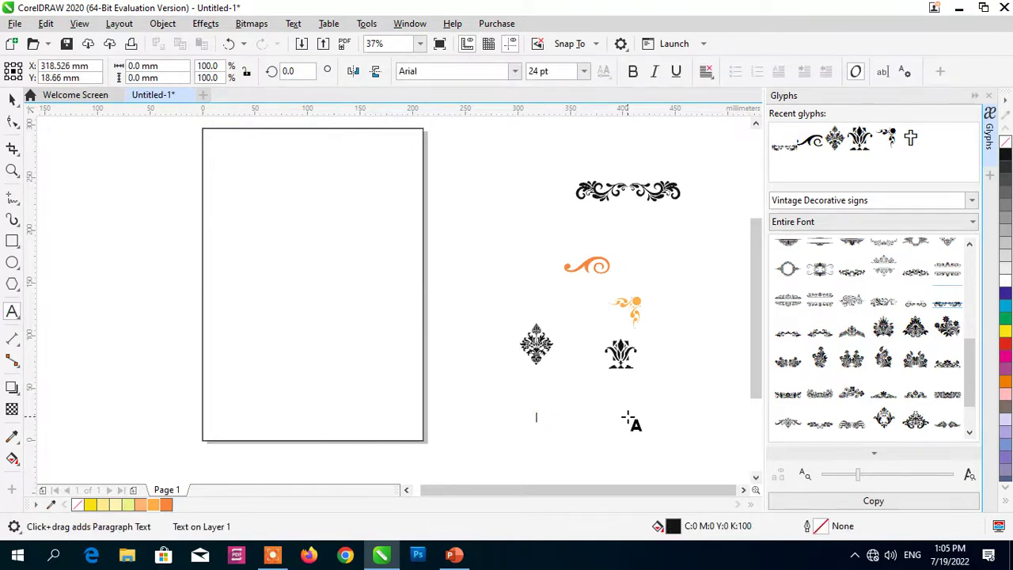
pyautogui.write('Doub')
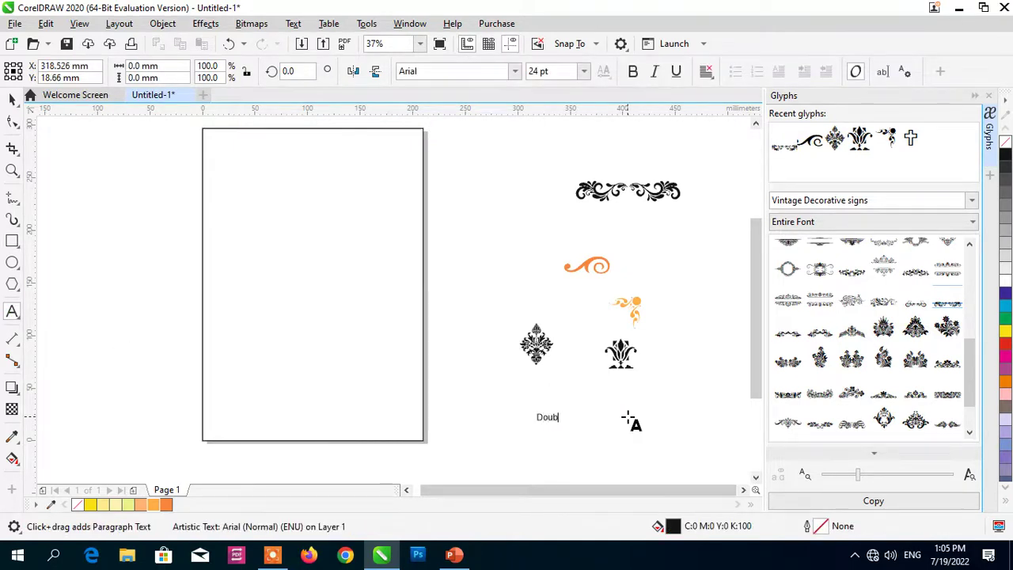
pyautogui.write('le Click')
pyautogui.press('Escape')
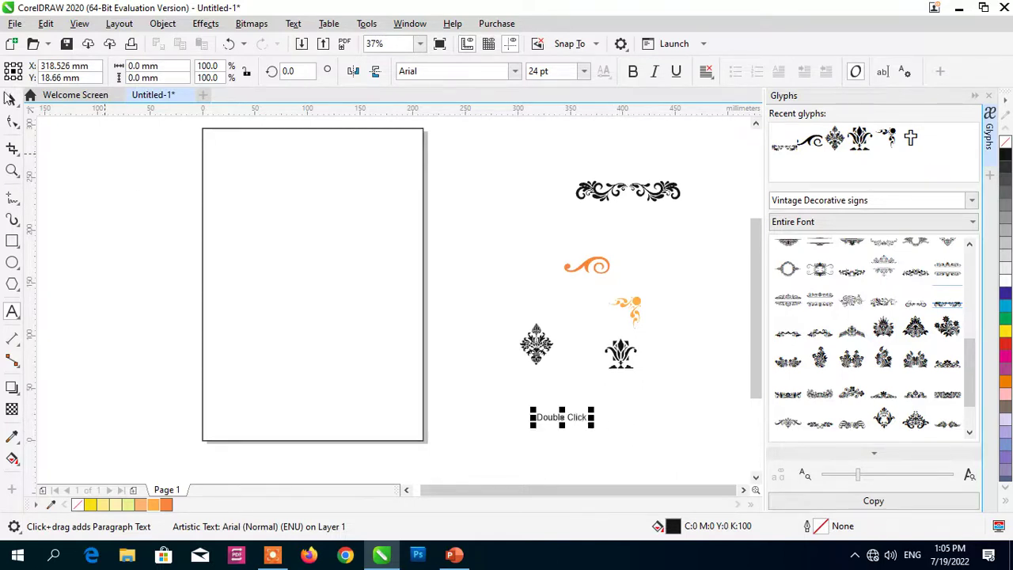
pyautogui.click(9, 96)
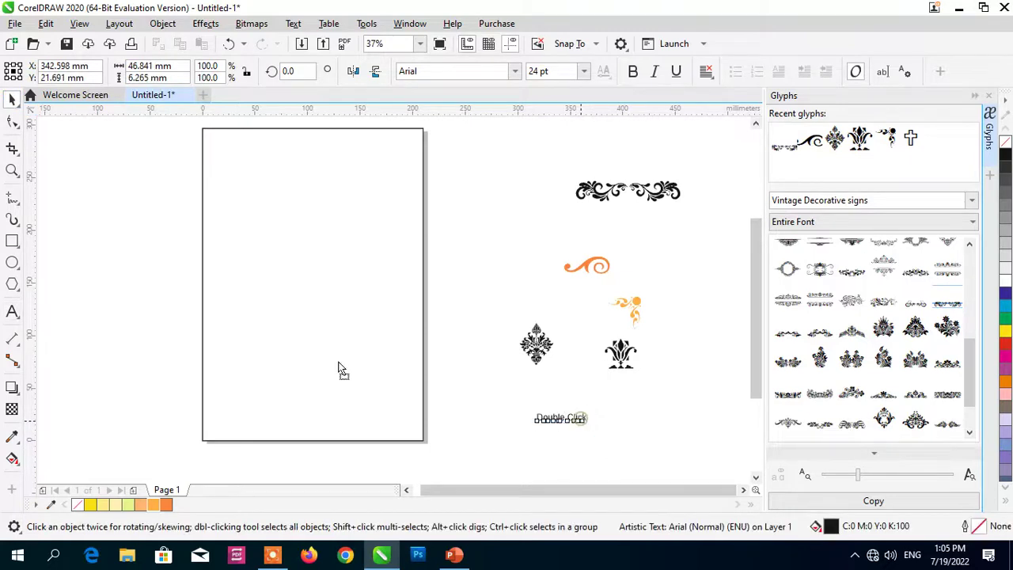
pyautogui.moveTo(342, 370); pyautogui.dragTo(158, 272)
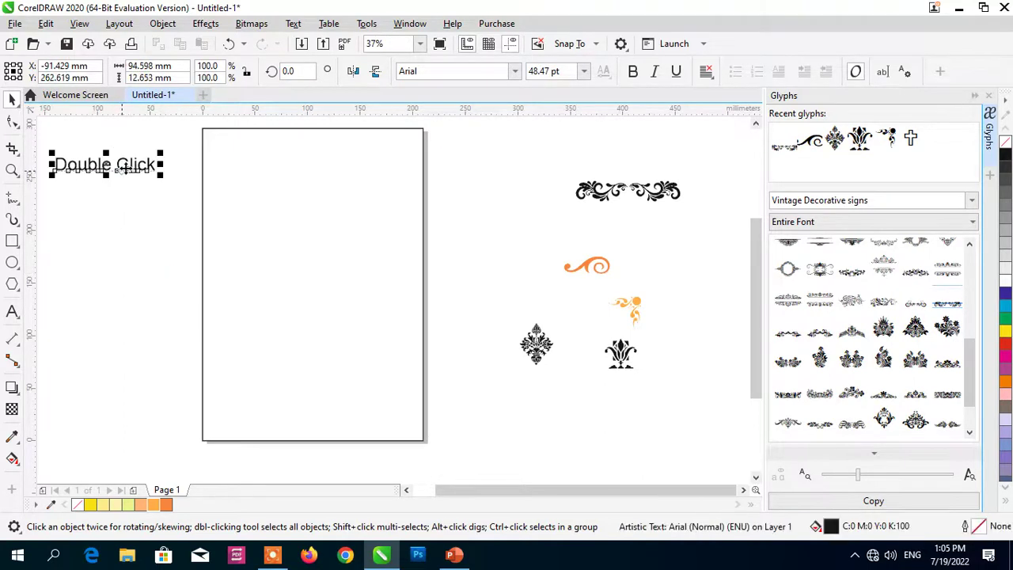
# Step: Delete the page-sized rectangle
pyautogui.click(204, 243)
pyautogui.click(201, 236)
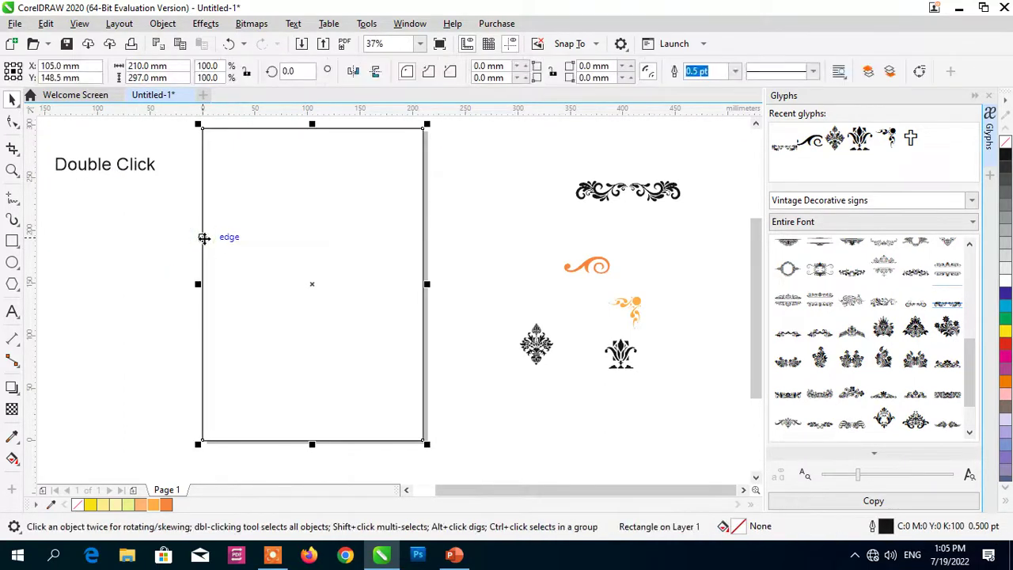
pyautogui.click(203, 236)
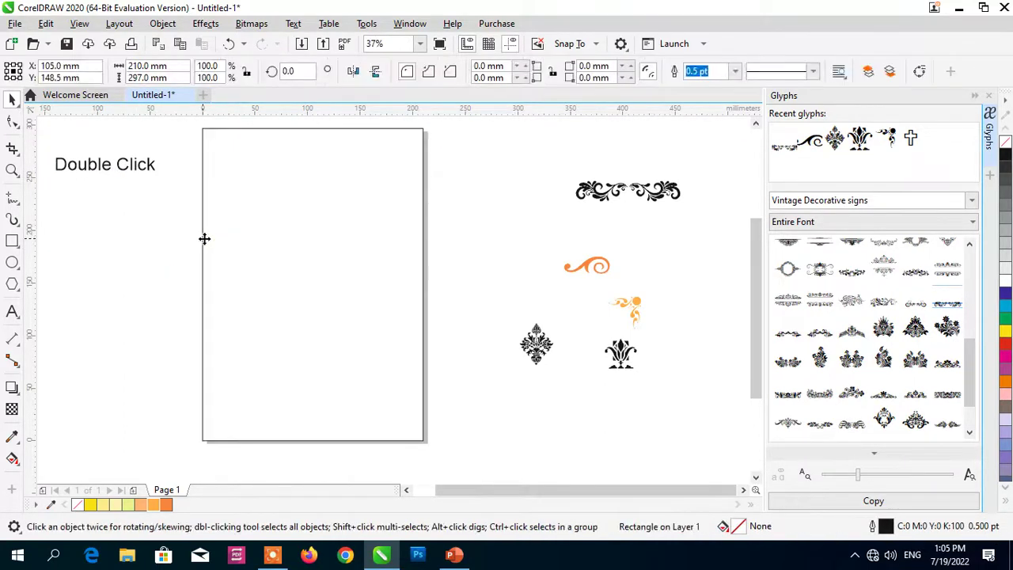
# Step: Create a page-sized rectangle frame and apply an inside contour with 2 steps and a 2.0 mm offset
pyautogui.doubleClick(11, 243)
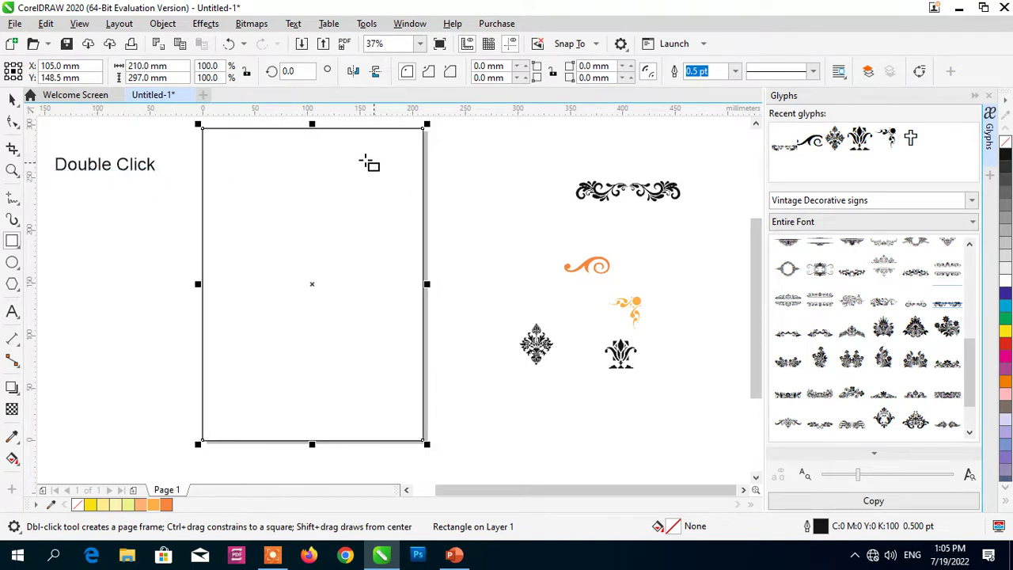
pyautogui.click(19, 396)
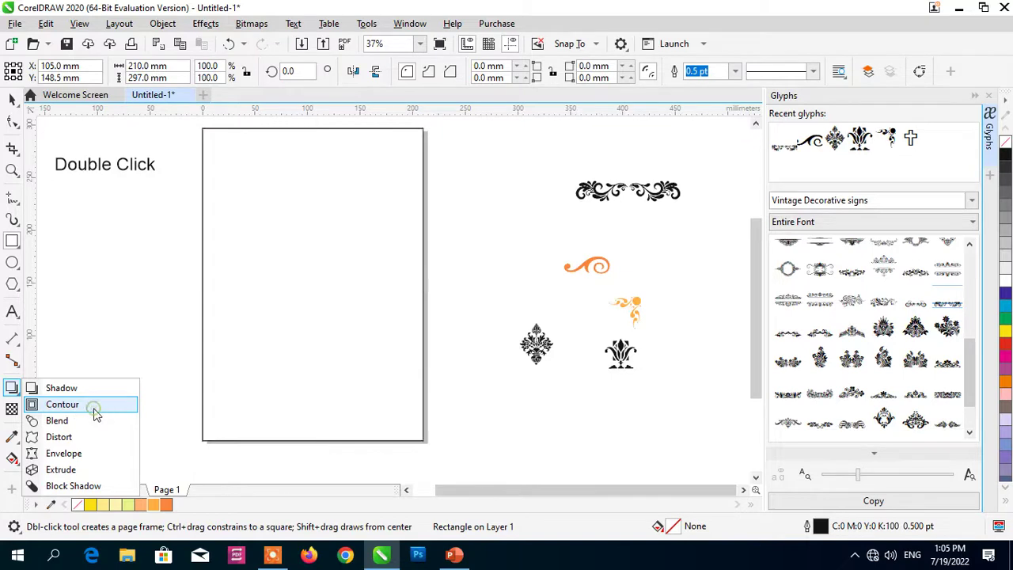
pyautogui.click(94, 408)
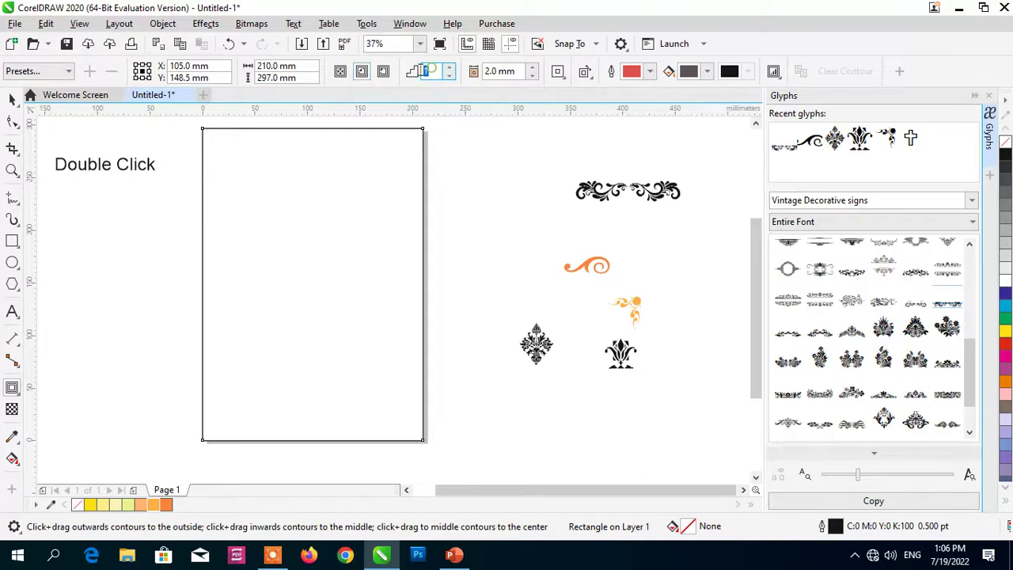
pyautogui.click(428, 70)
pyautogui.press('Return')
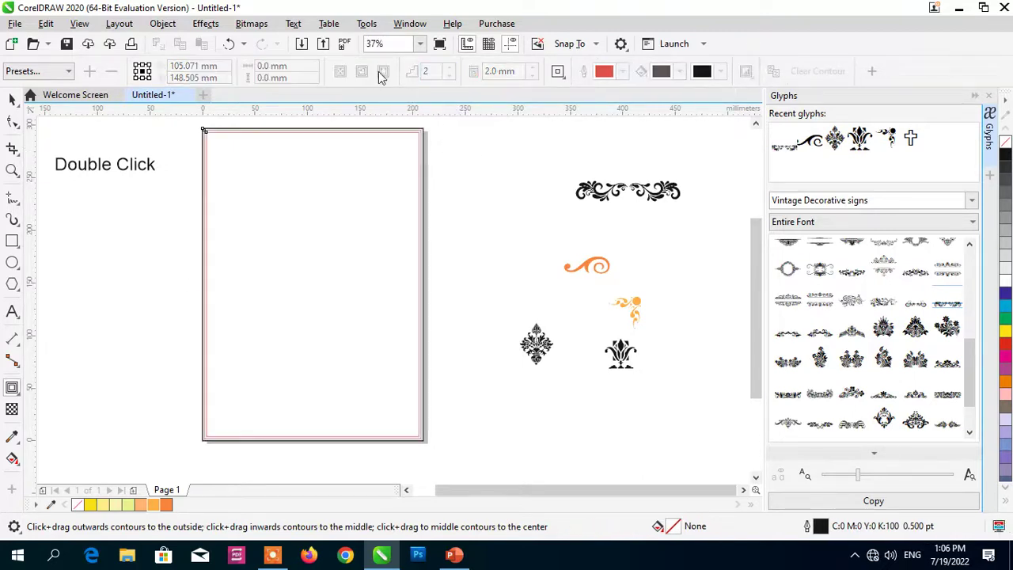
pyautogui.click(419, 136)
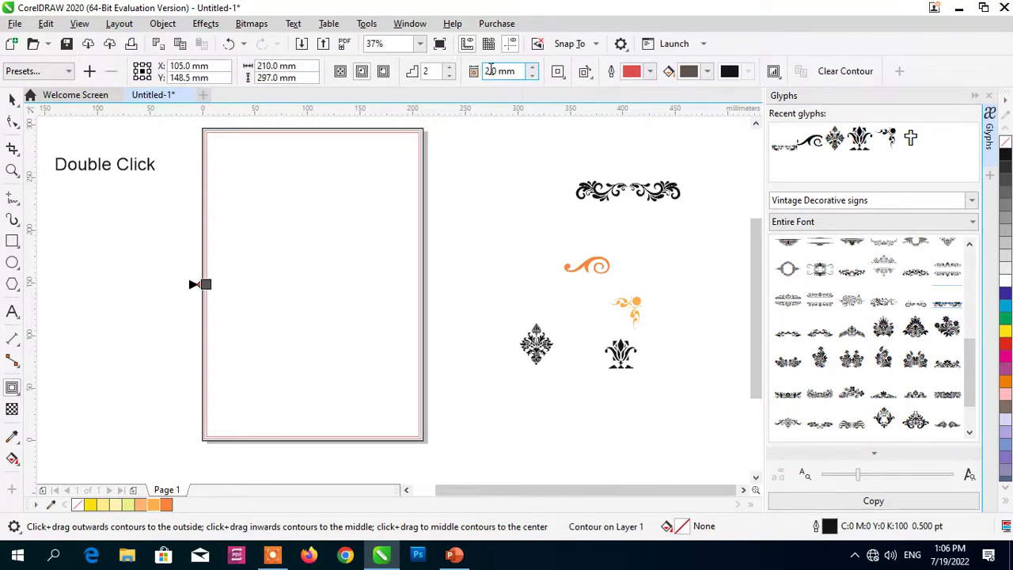
# Step: Set the document's ruler units to inches
pyautogui.rightClick(487, 112)
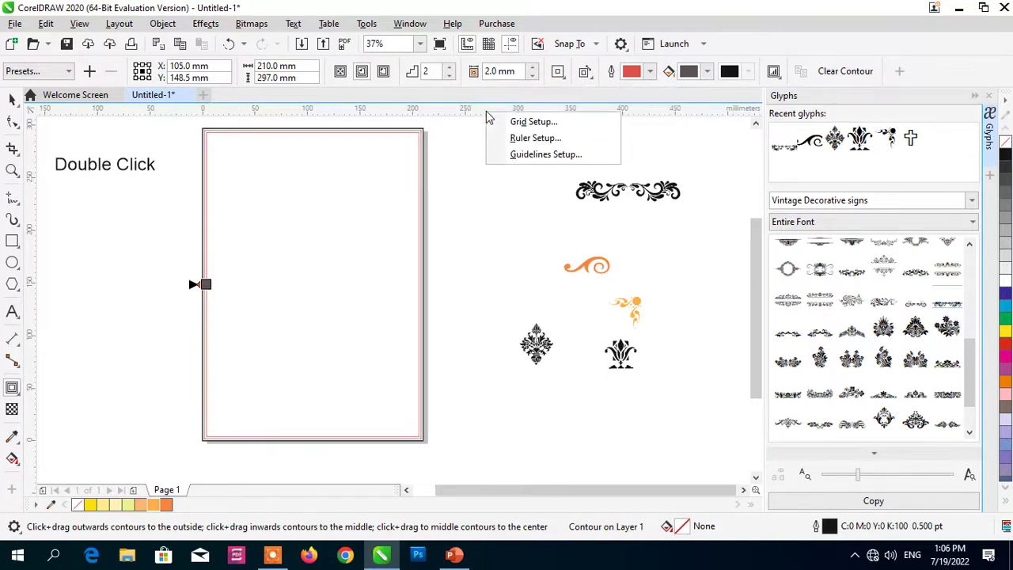
pyautogui.click(541, 139)
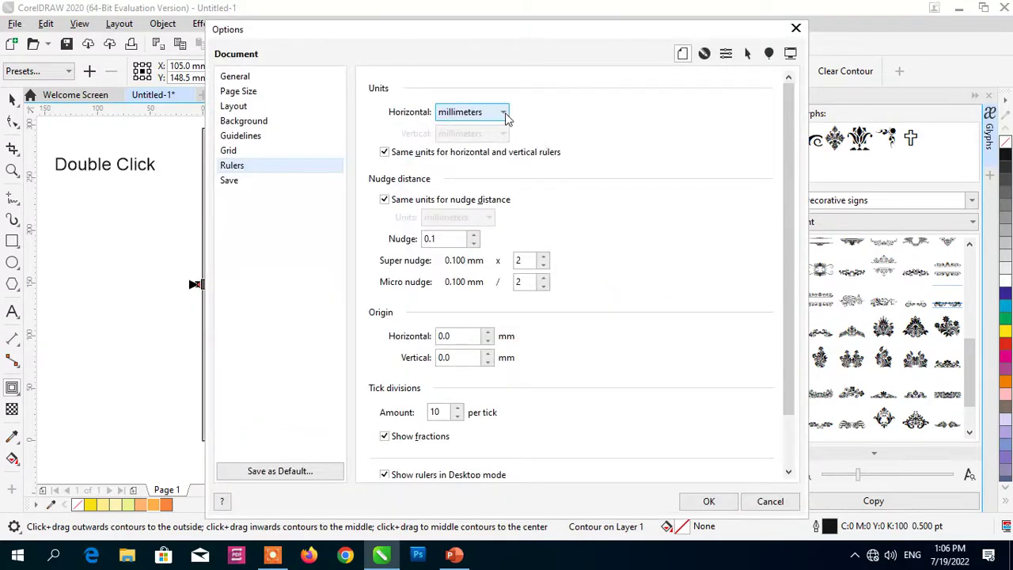
pyautogui.click(505, 114)
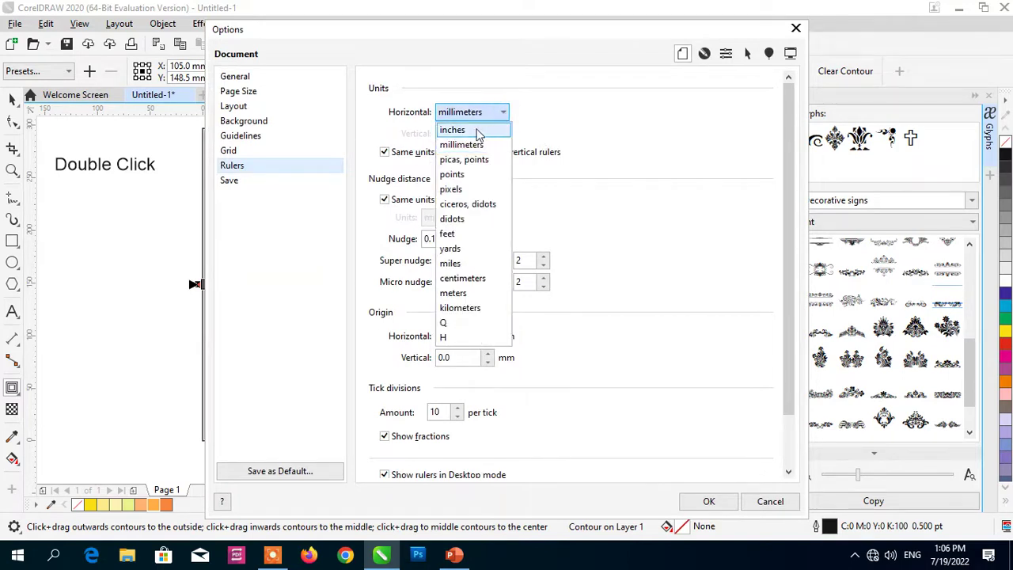
pyautogui.click(475, 131)
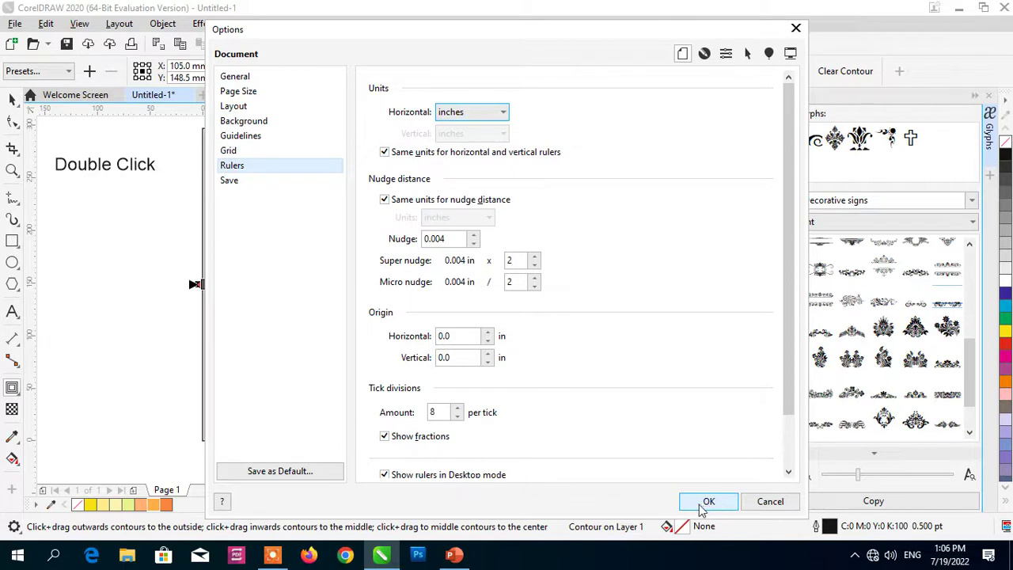
pyautogui.click(708, 502)
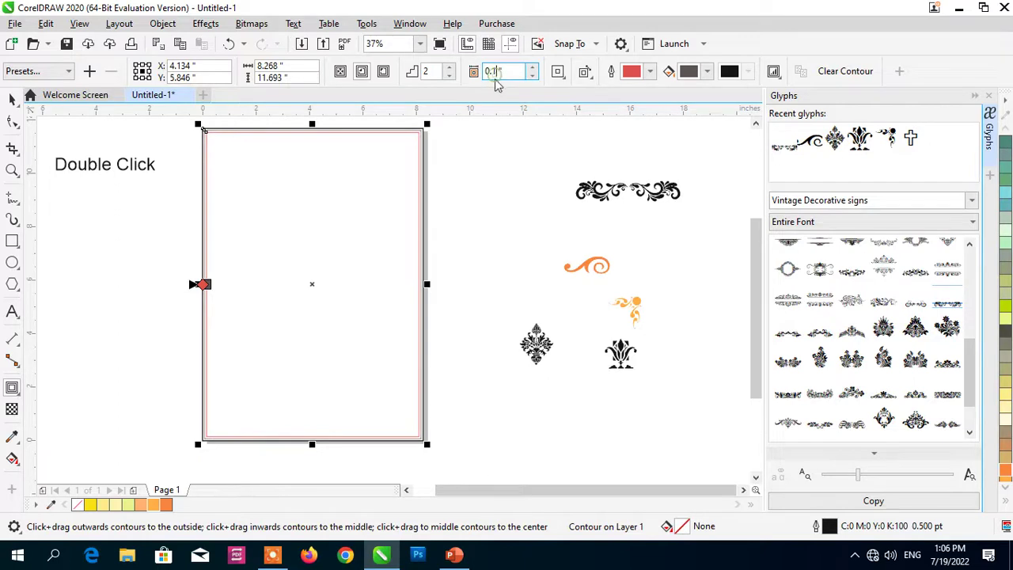
# Step: Set the contour offset of the page frame to 0.5 inch
pyautogui.click(496, 77)
pyautogui.press('BackSpace')
pyautogui.write('5')
pyautogui.press('Return')
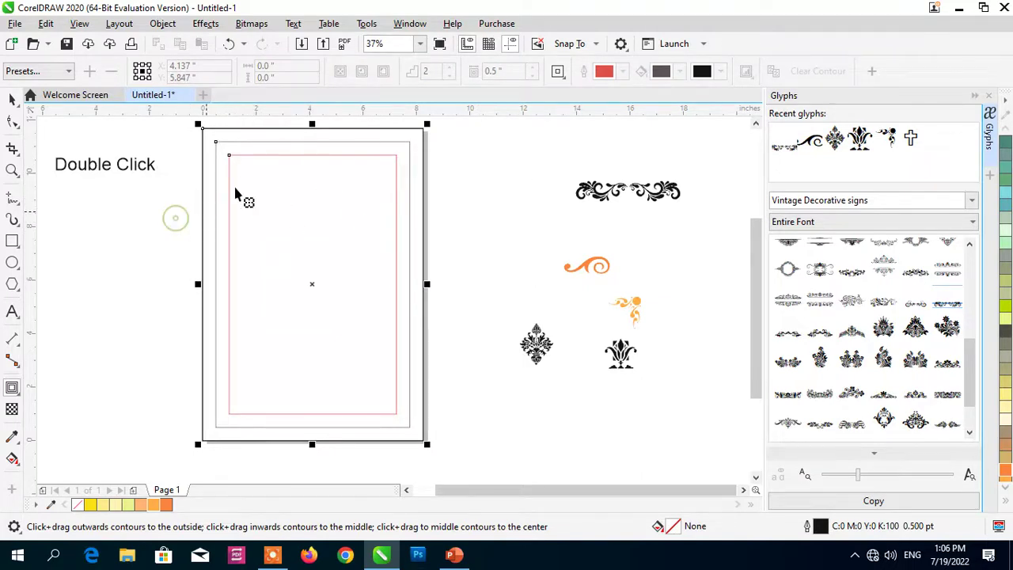
# Step: Break the page frame and its inside contours apart into separate objects
pyautogui.click(165, 26)
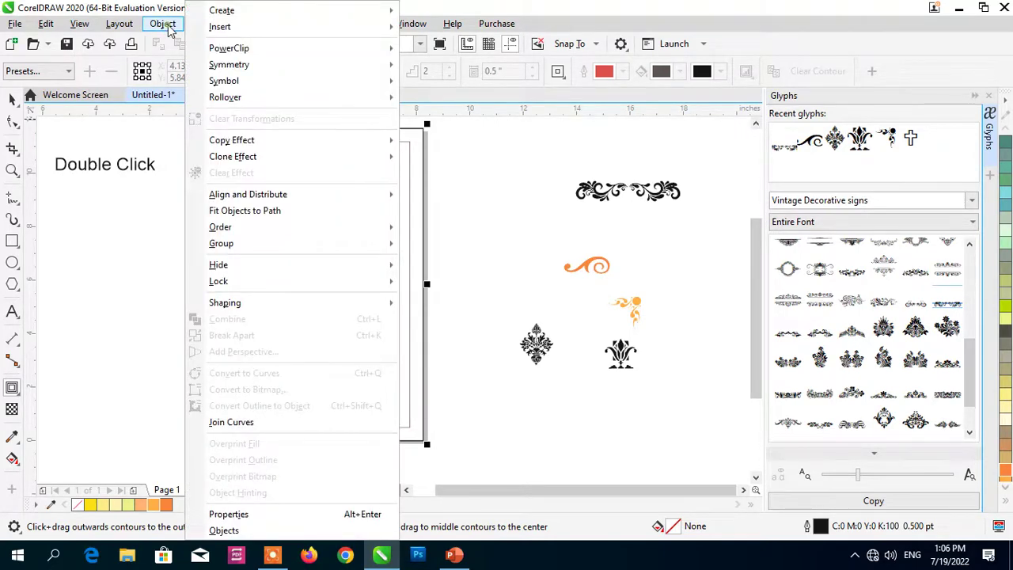
pyautogui.click(168, 28)
pyautogui.press('space')
pyautogui.click(451, 211)
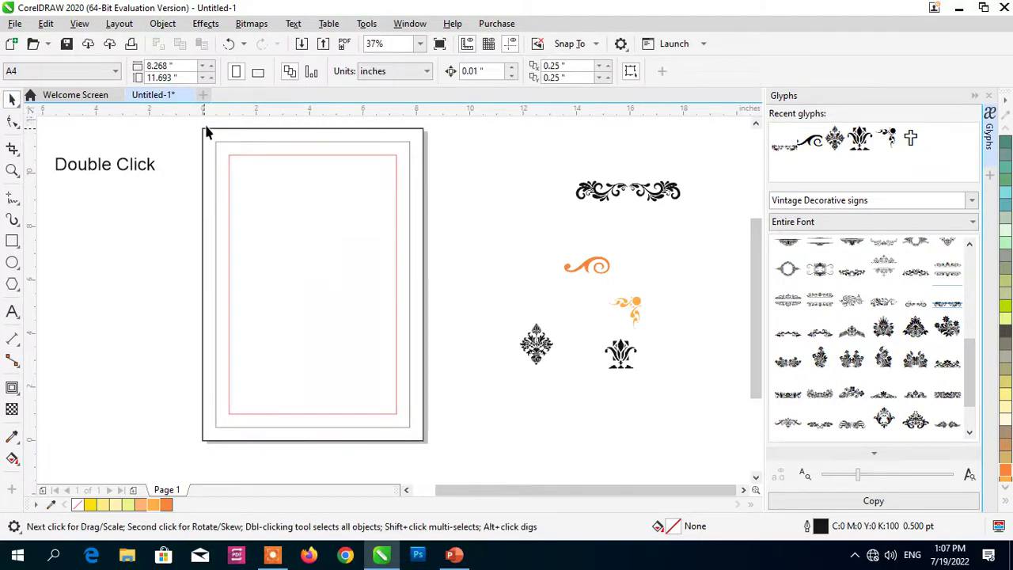
pyautogui.click(207, 135)
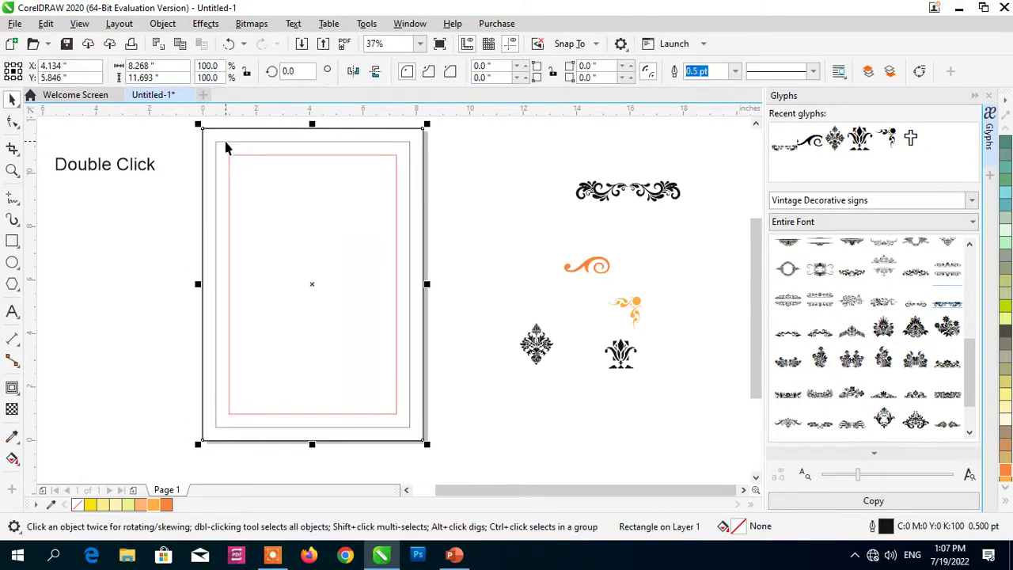
pyautogui.keyDown('shift'); pyautogui.click(225, 145); pyautogui.keyUp('shift')
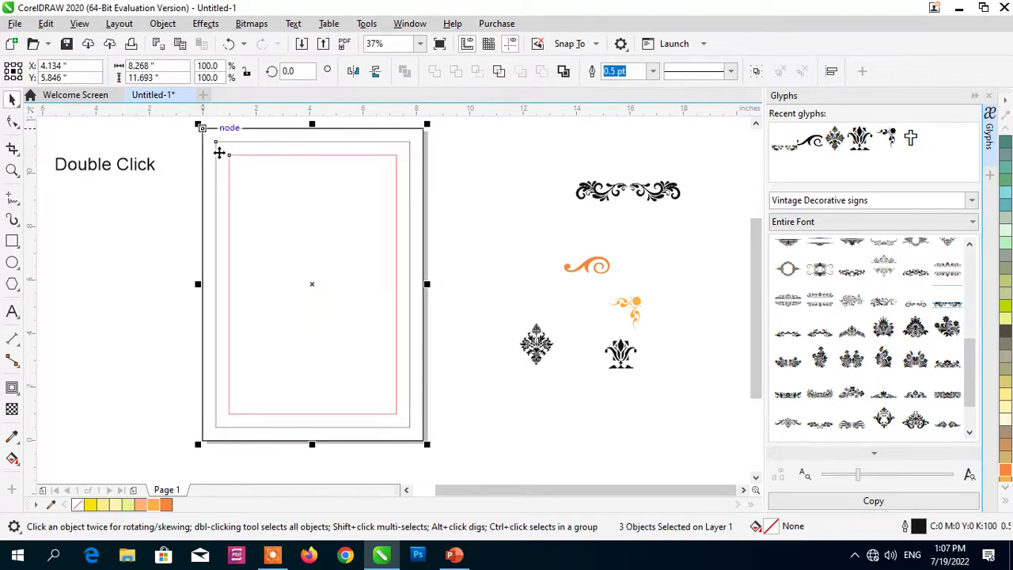
pyautogui.click(162, 24)
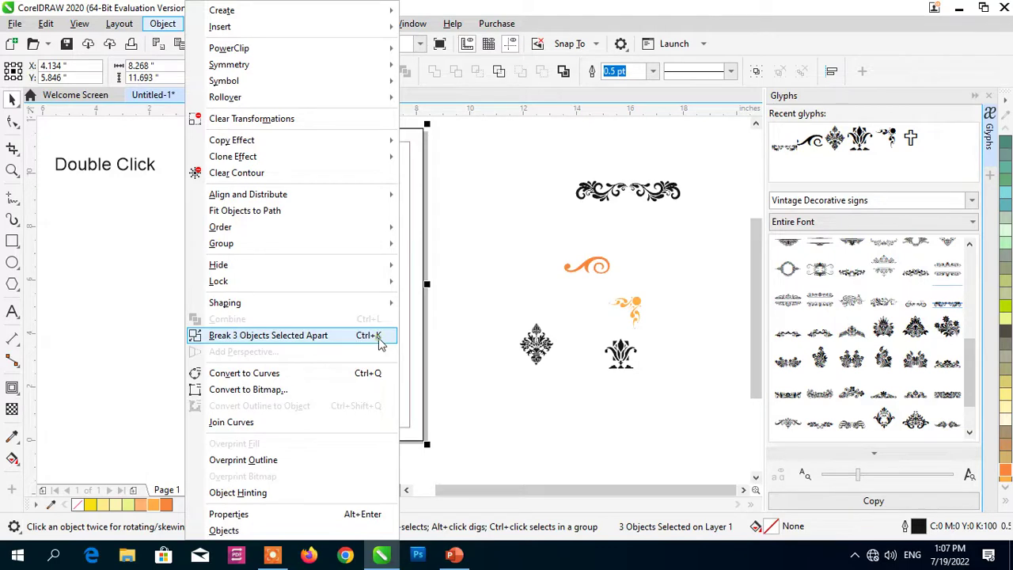
pyautogui.click(268, 336)
pyautogui.click(471, 174)
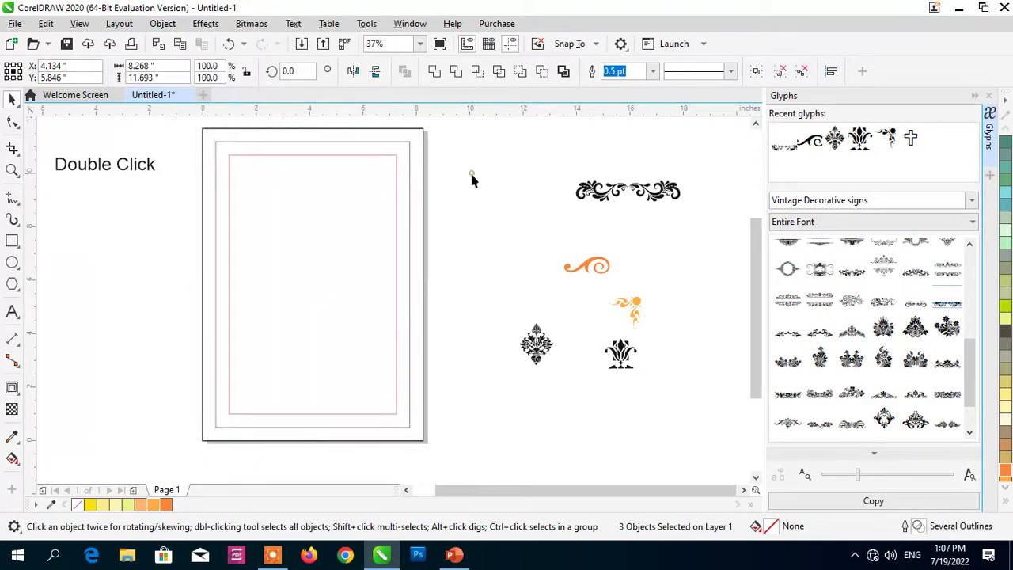
pyautogui.click(408, 129)
pyautogui.press('Escape')
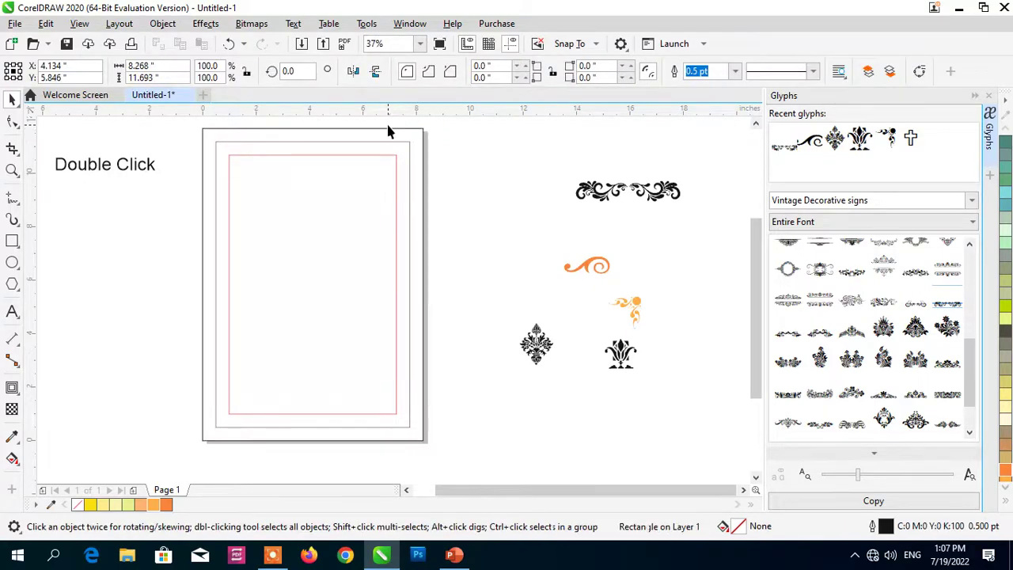
# Step: Set the outline color of the two inner rectangles to dark grey (C:0 M:0 Y:20 K:80)
pyautogui.scroll(1, 215, 143)
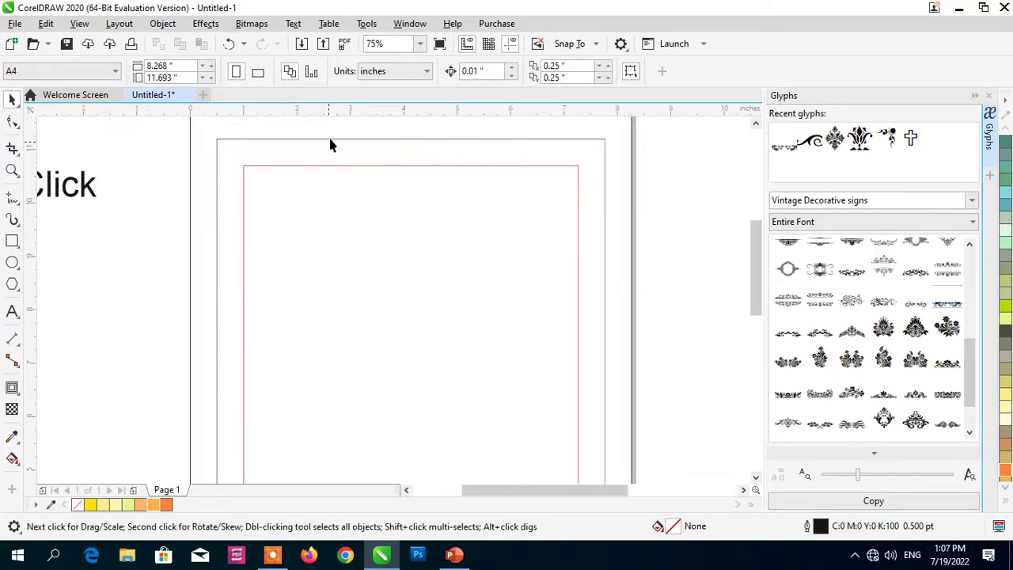
pyautogui.click(333, 141)
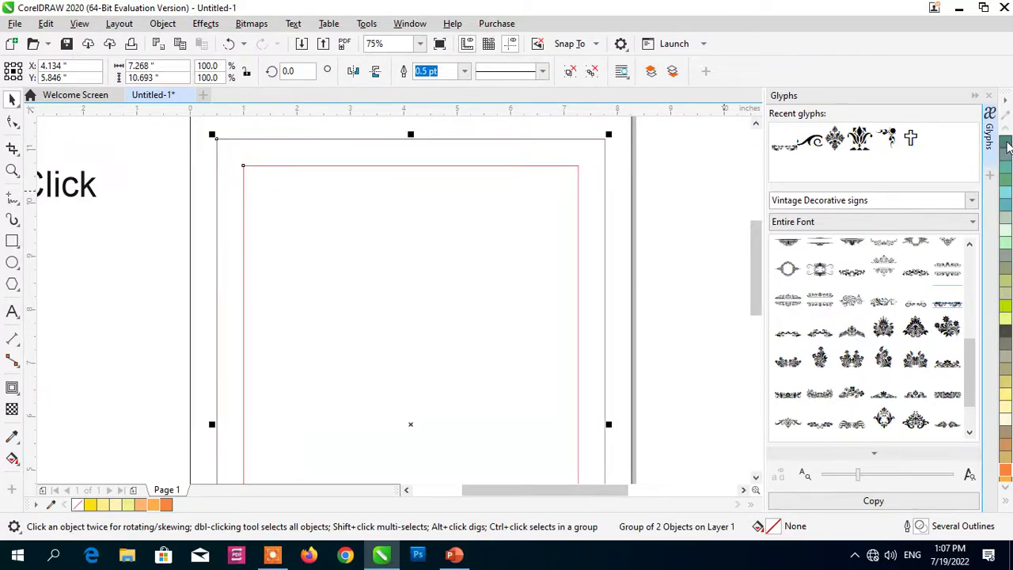
pyautogui.rightClick(1002, 333)
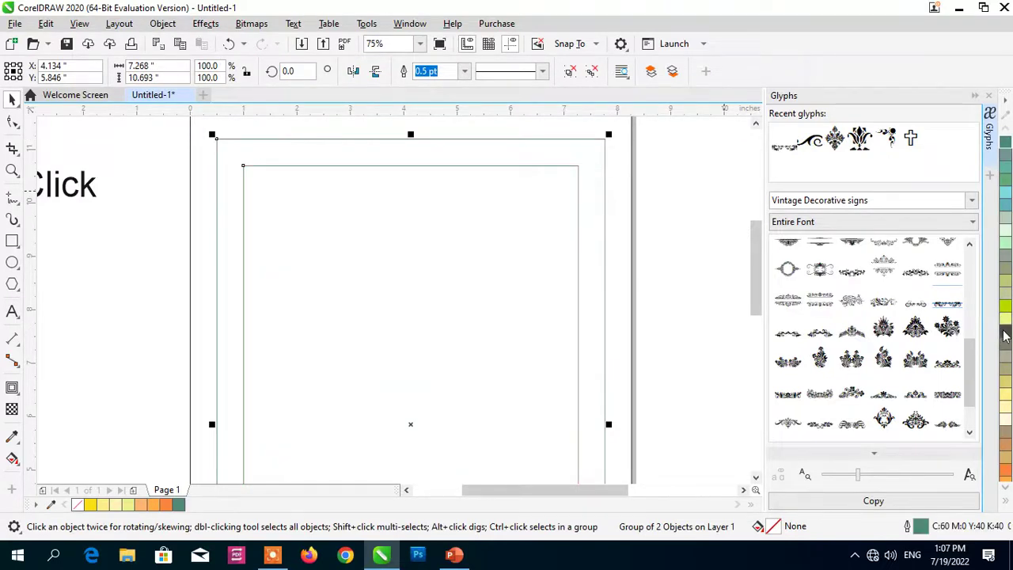
pyautogui.rightClick(1004, 335)
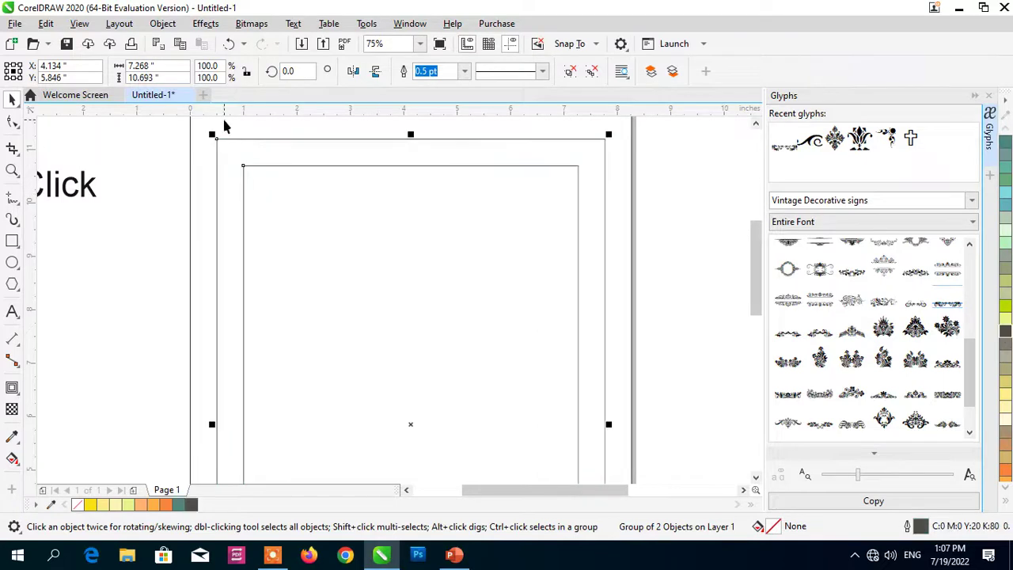
# Step: Move the orange swirl ornament to just above the page's top edge
pyautogui.scroll(-2, 487, 232)
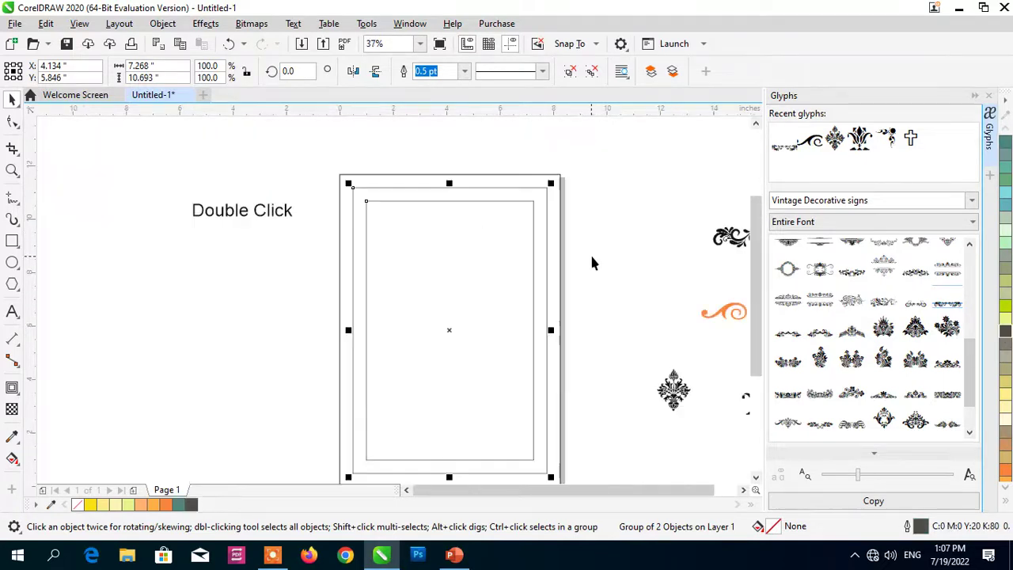
pyautogui.moveTo(725, 314); pyautogui.dragTo(424, 148)
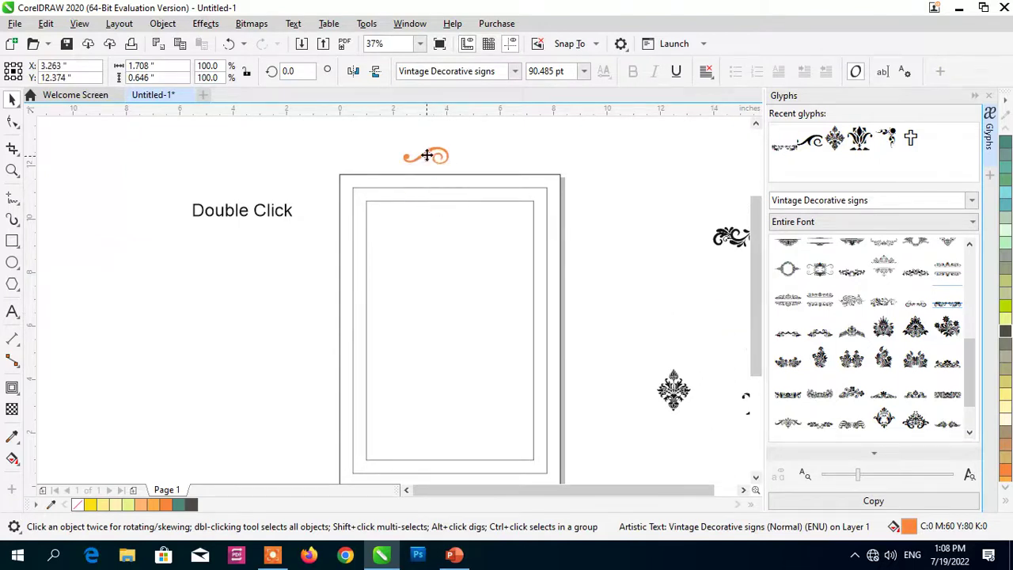
pyautogui.scroll(2, 422, 138)
pyautogui.scroll(2, 422, 137)
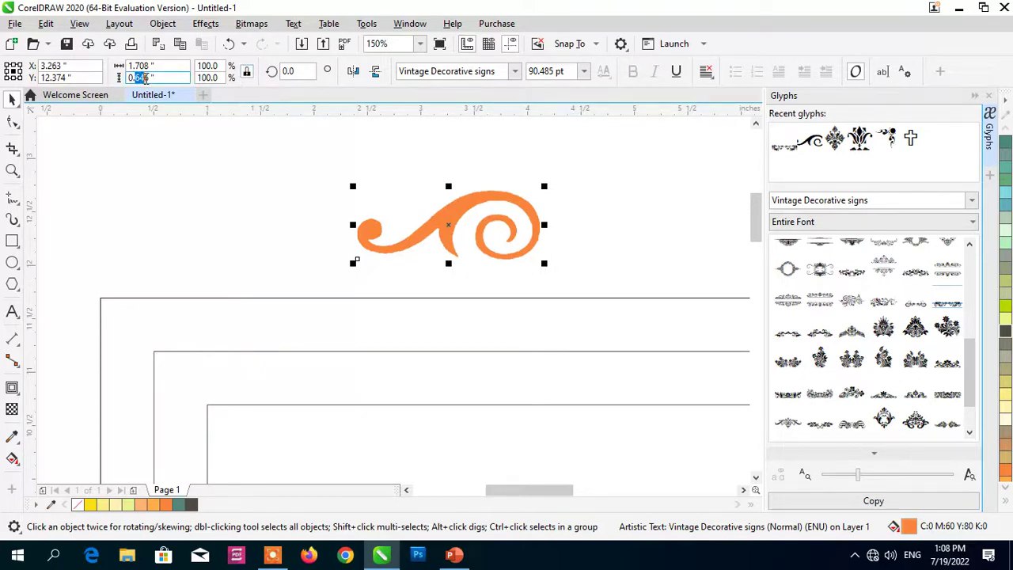
# Step: Set the orange swirl's height to 0.5 inch with proportional width and move it closer to the page's upper-left corner
pyautogui.write('0.5')
pyautogui.press('Return')
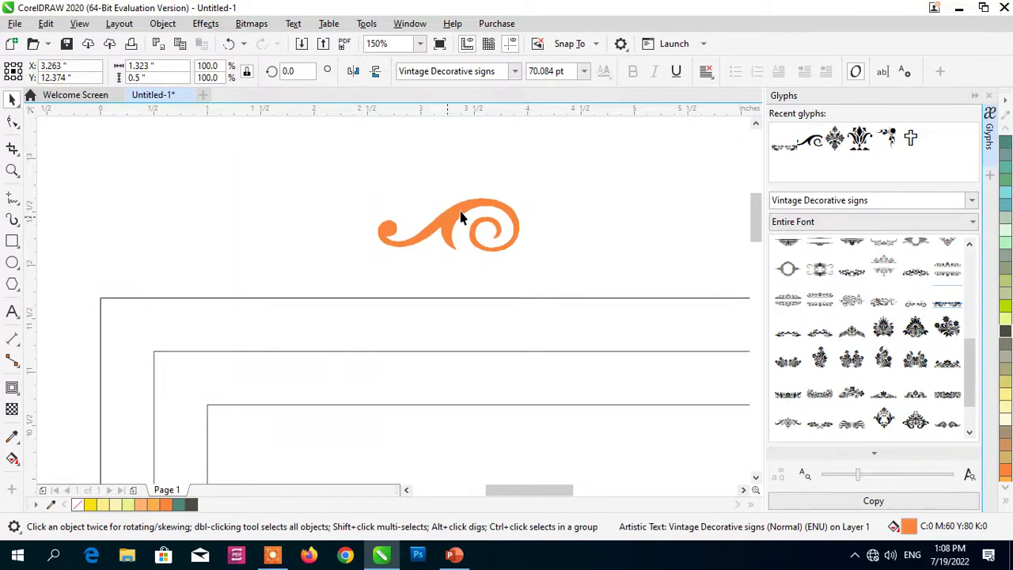
pyautogui.click(467, 219)
pyautogui.moveTo(433, 271); pyautogui.dragTo(348, 250)
pyautogui.click(487, 237)
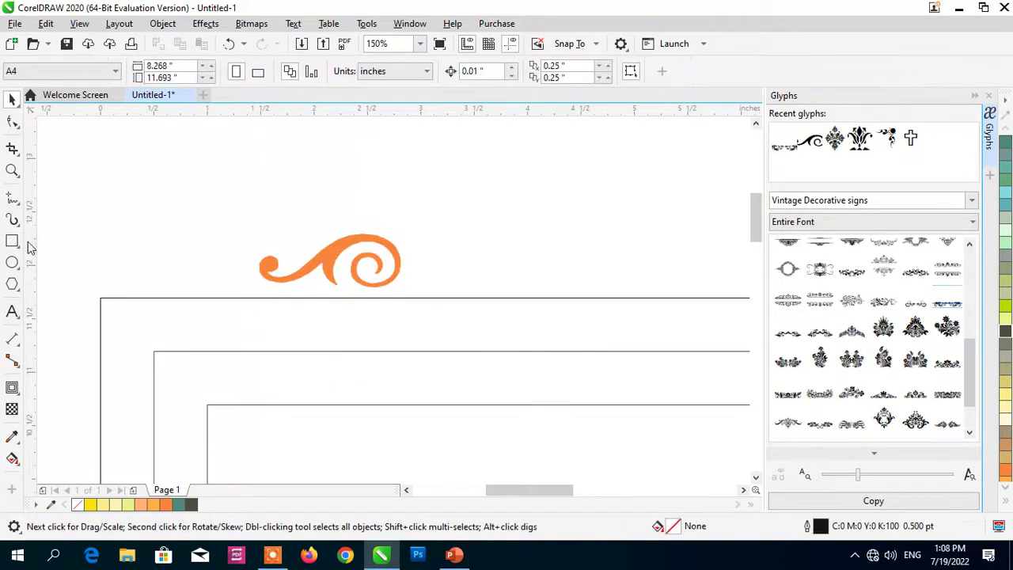
# Step: Add a vertical guideline and move it to about 4.1 inches, near the middle of the inner rectangles
pyautogui.moveTo(581, 289); pyautogui.dragTo(587, 289)
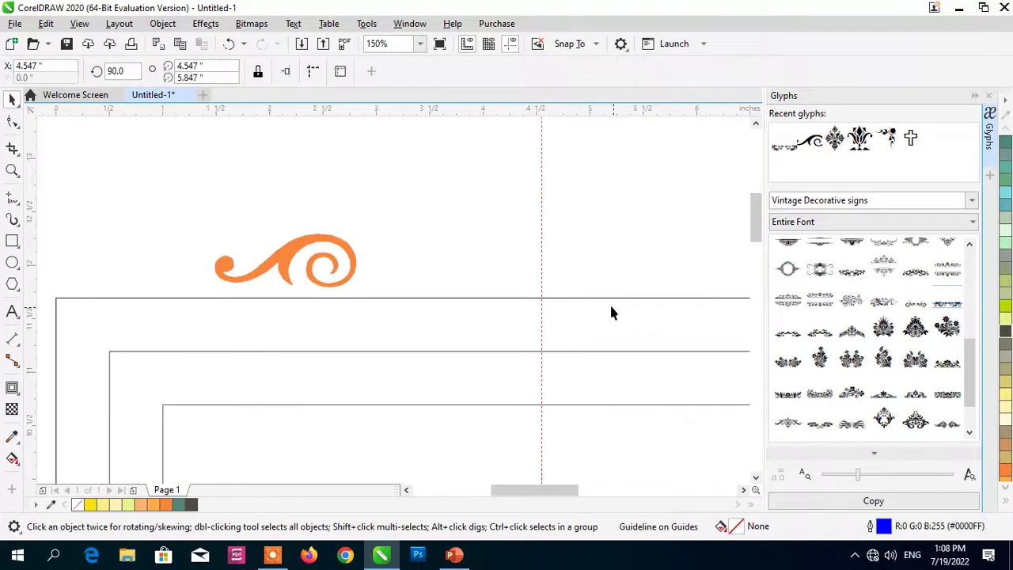
pyautogui.scroll(-3, 608, 305)
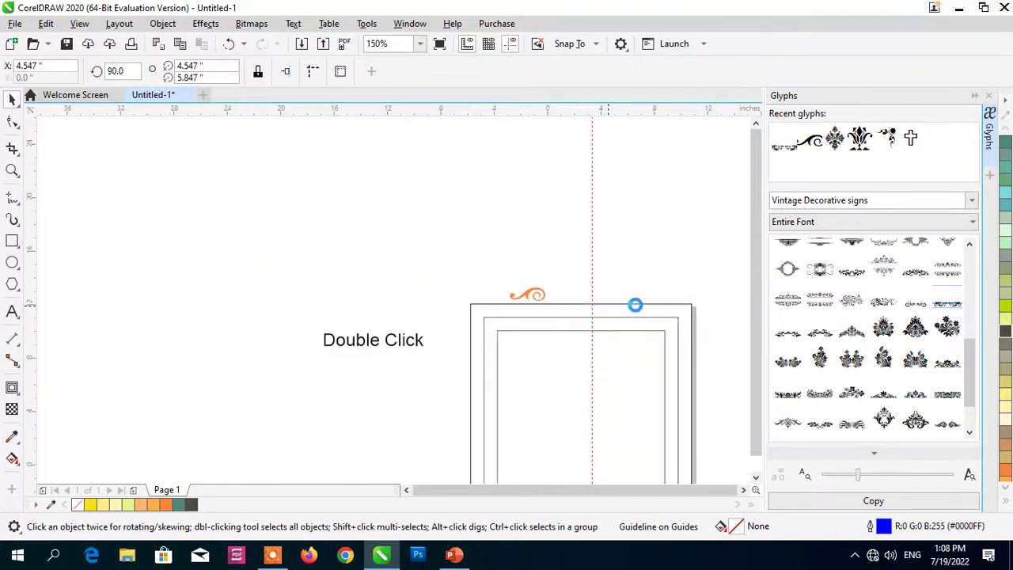
pyautogui.scroll(-2, 635, 323)
pyautogui.click(635, 323)
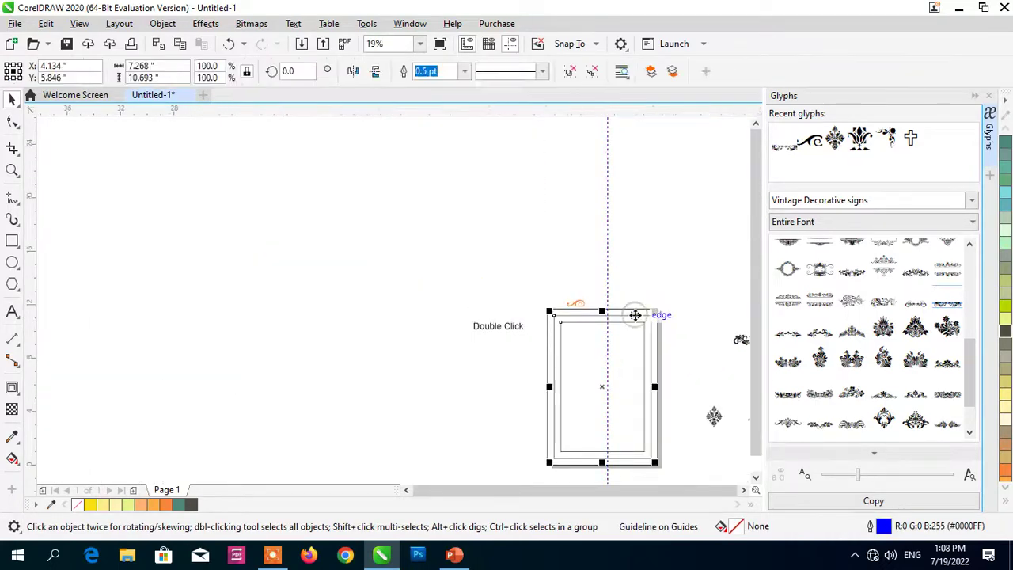
pyautogui.scroll(2, 634, 327)
pyautogui.scroll(2, 634, 326)
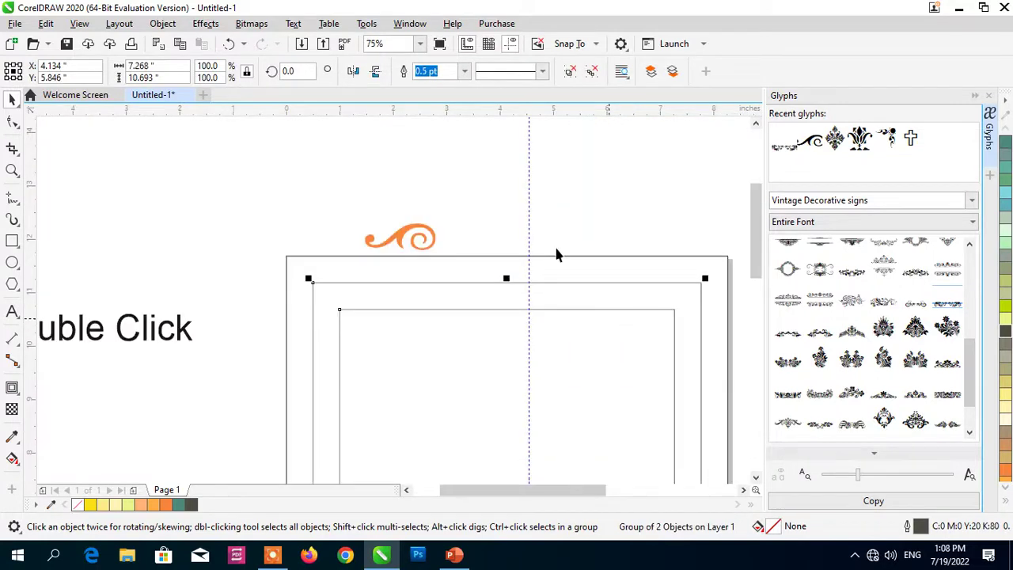
pyautogui.moveTo(529, 225); pyautogui.dragTo(512, 228)
pyautogui.click(547, 283)
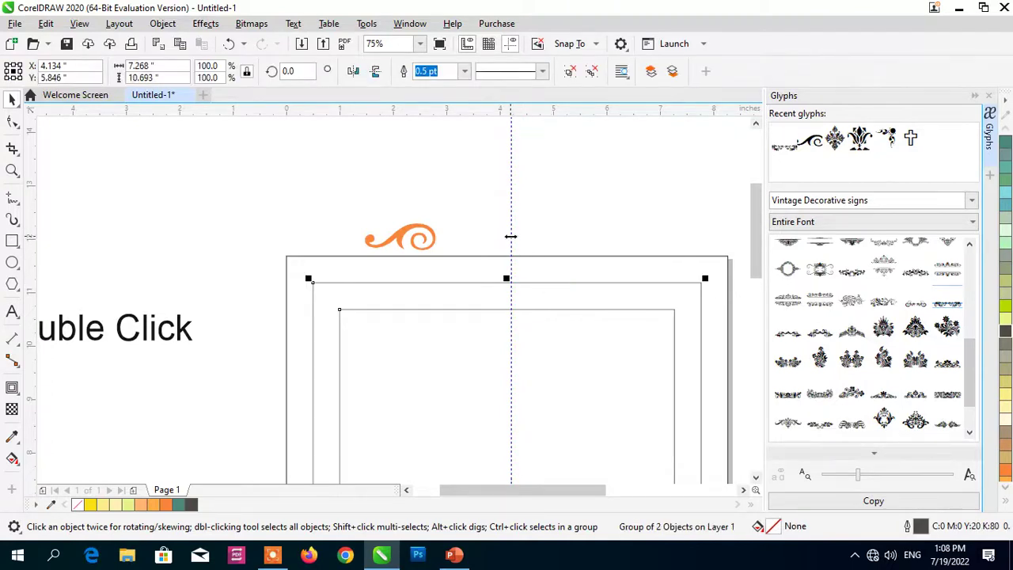
pyautogui.moveTo(506, 236); pyautogui.dragTo(563, 327)
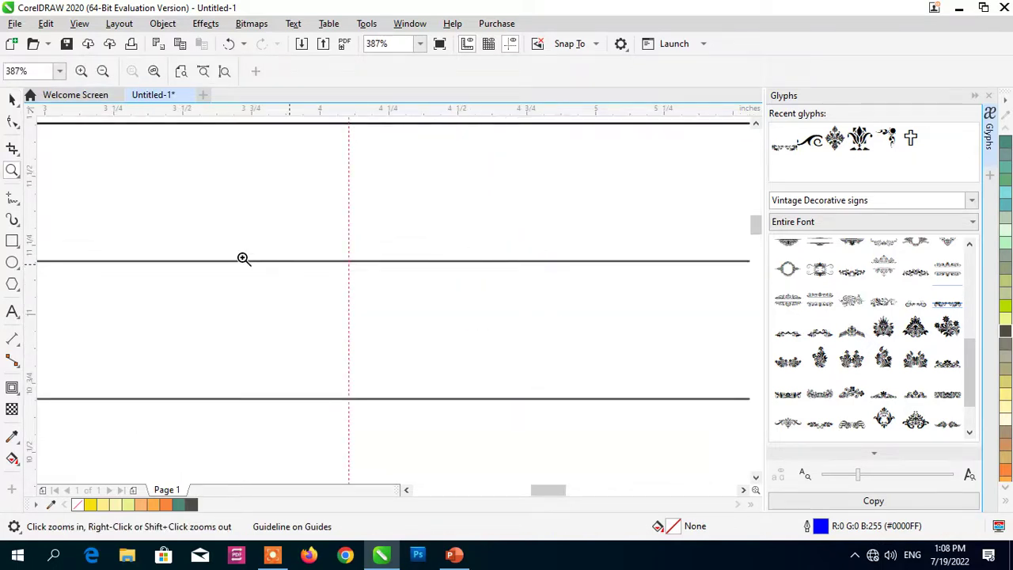
# Step: Fine-tune the vertical guideline until it lines up with the center handle of the inner rectangles
pyautogui.press('space')
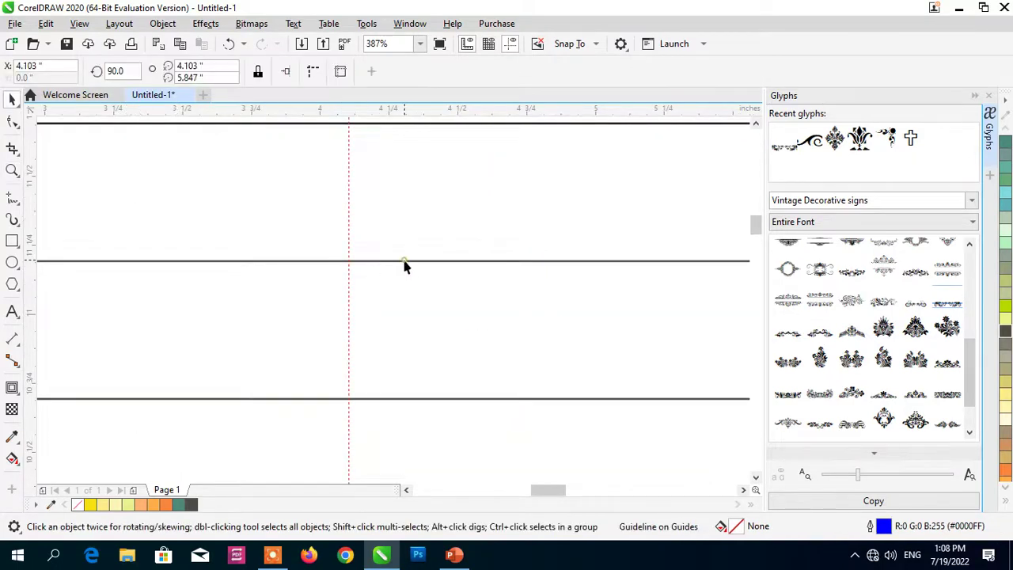
pyautogui.click(345, 269)
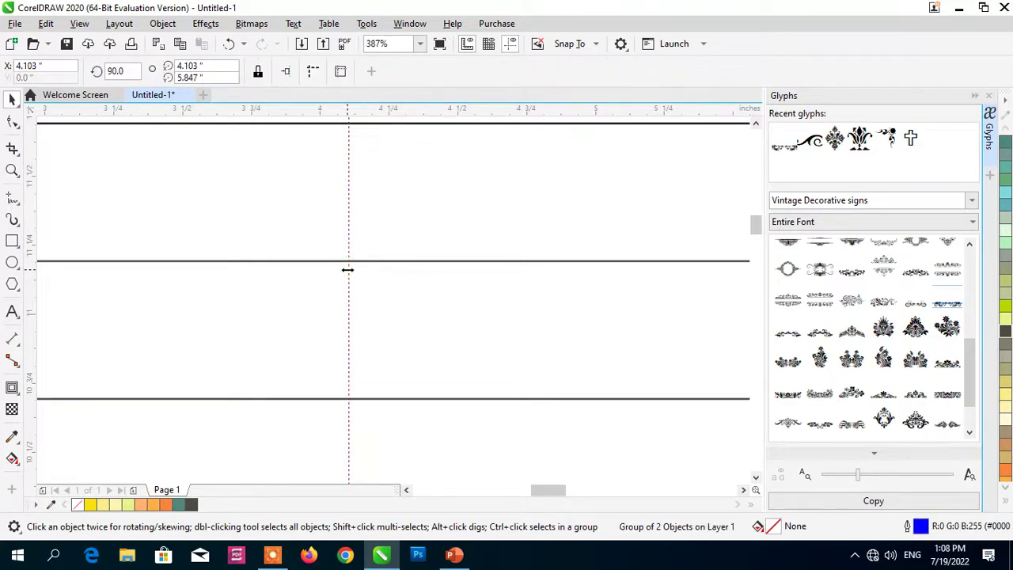
pyautogui.moveTo(352, 272); pyautogui.dragTo(357, 269)
pyautogui.click(379, 262)
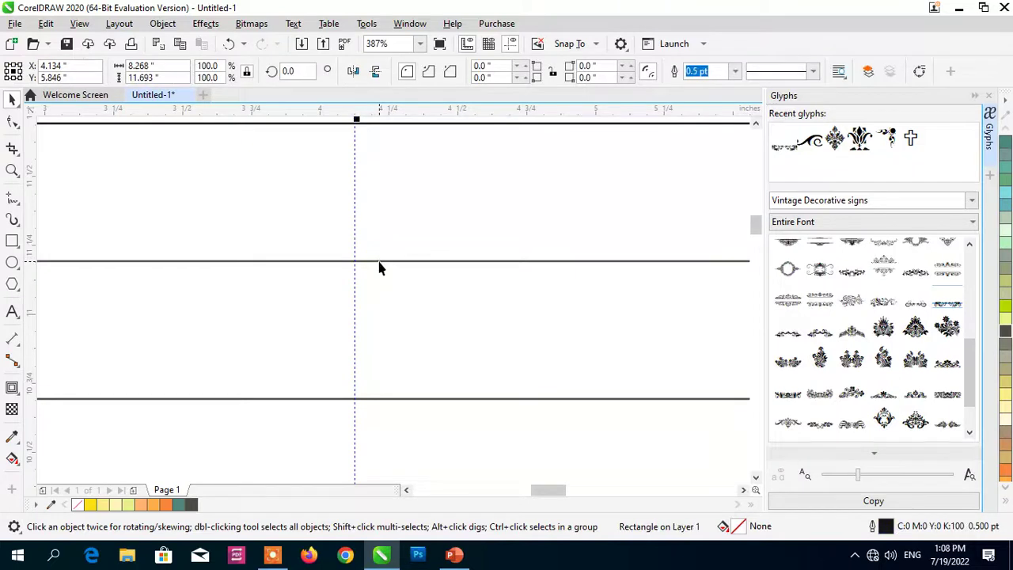
pyautogui.click(357, 280)
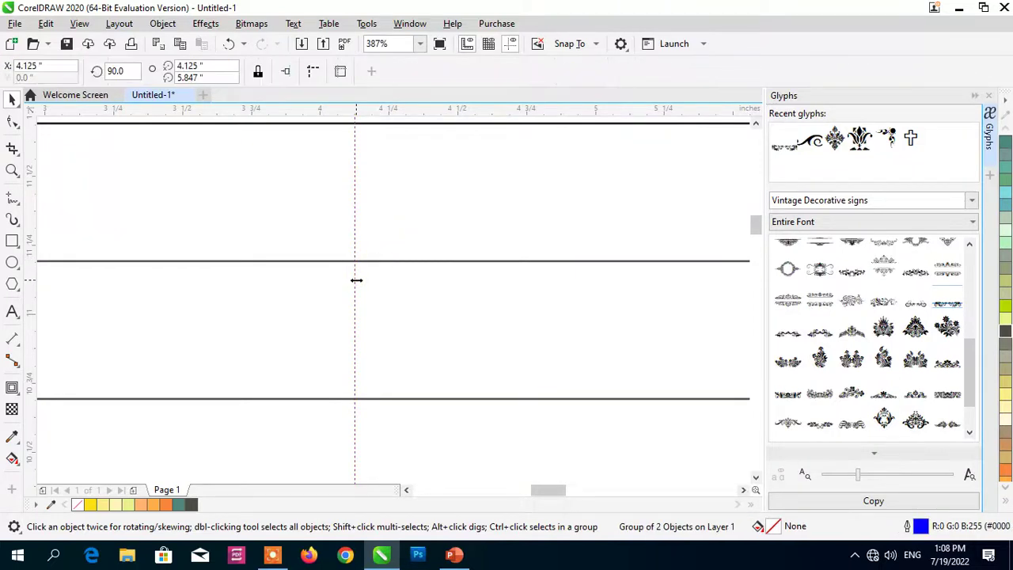
pyautogui.moveTo(356, 280); pyautogui.dragTo(360, 278)
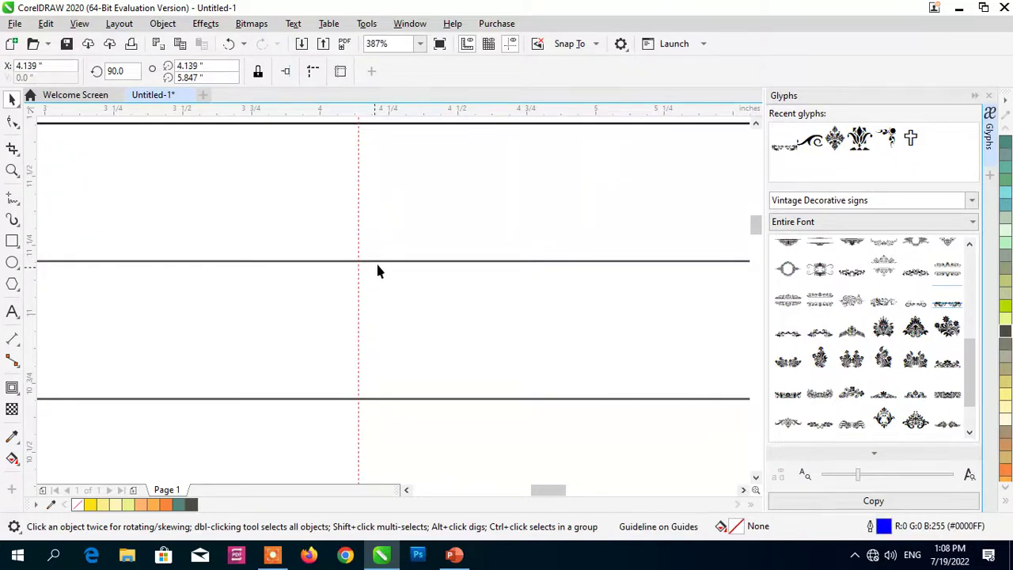
pyautogui.click(380, 261)
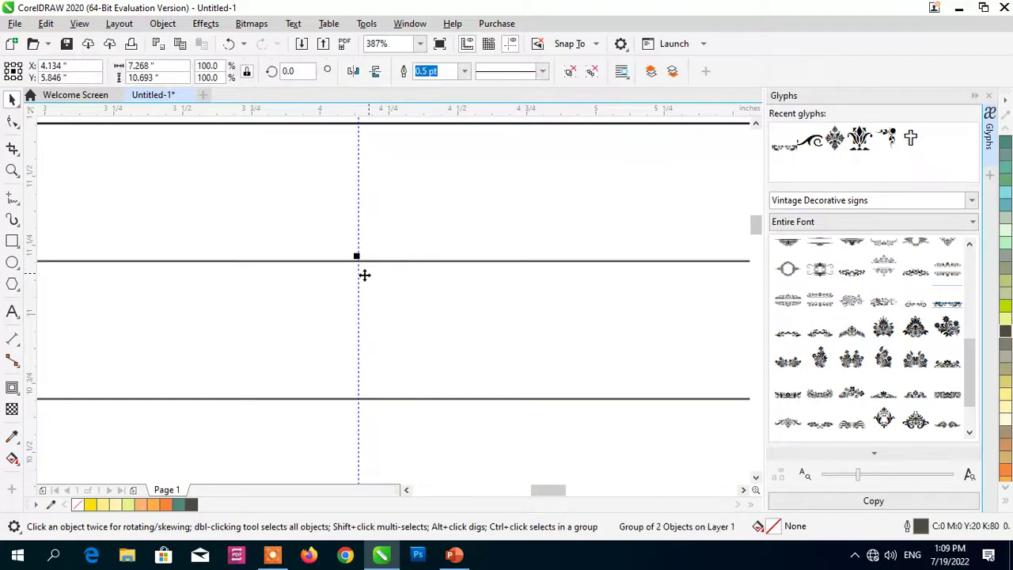
pyautogui.moveTo(359, 275); pyautogui.dragTo(356, 275)
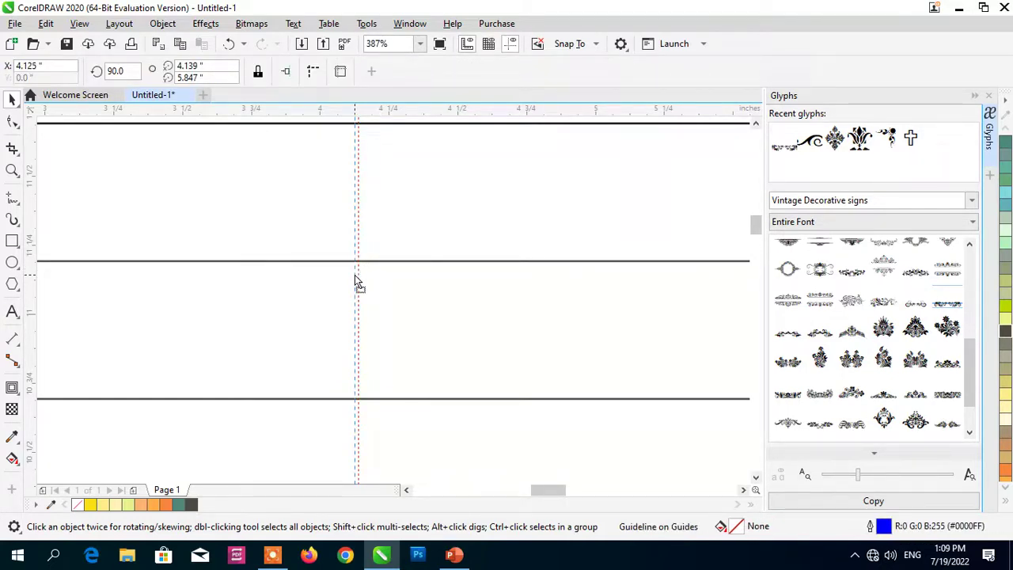
pyautogui.moveTo(355, 285); pyautogui.dragTo(356, 285)
pyautogui.click(383, 264)
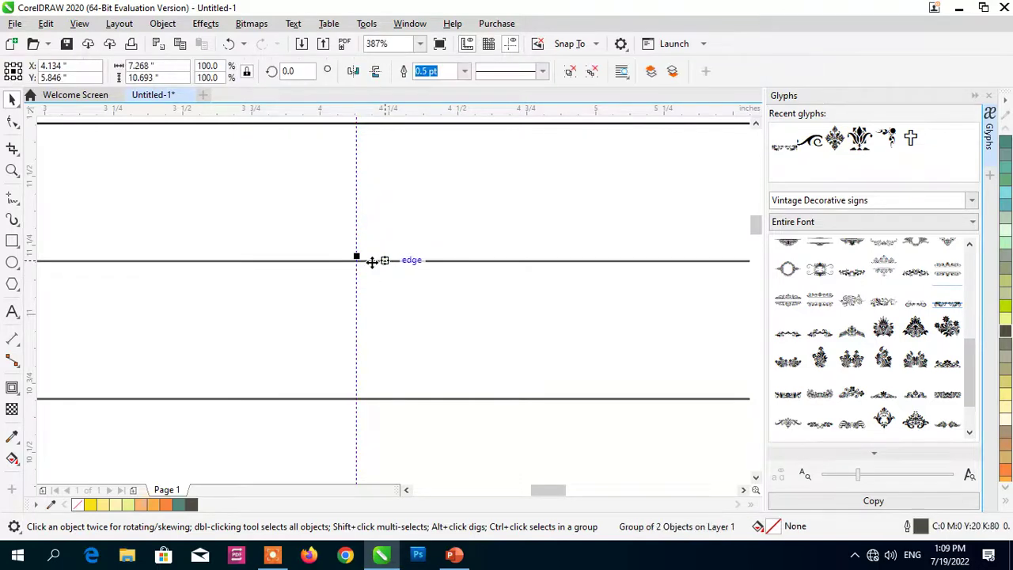
# Step: Add a horizontal guideline through the vertical center of the page at 5.846 inches
pyautogui.scroll(-5, 411, 238)
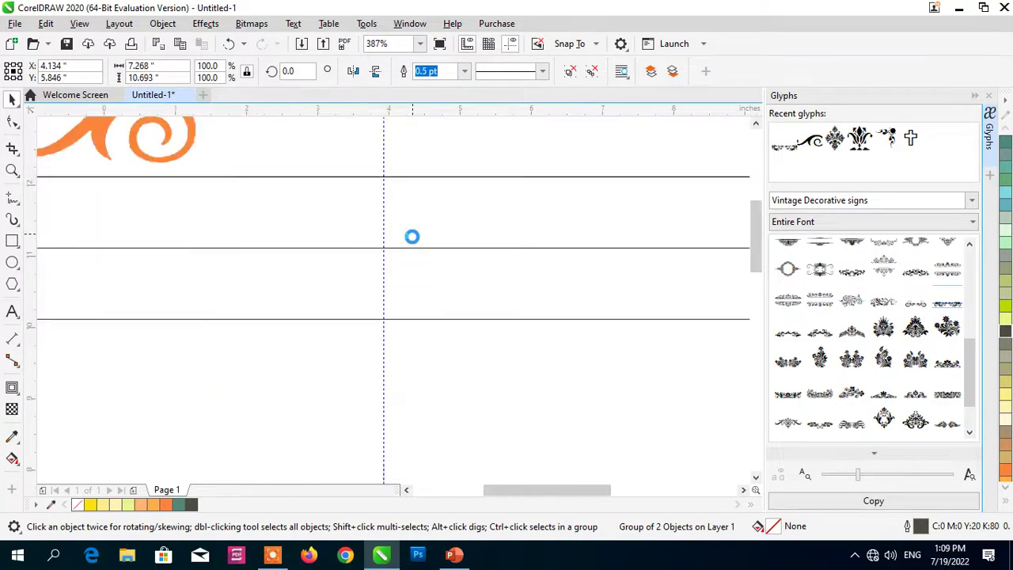
pyautogui.doubleClick(396, 344)
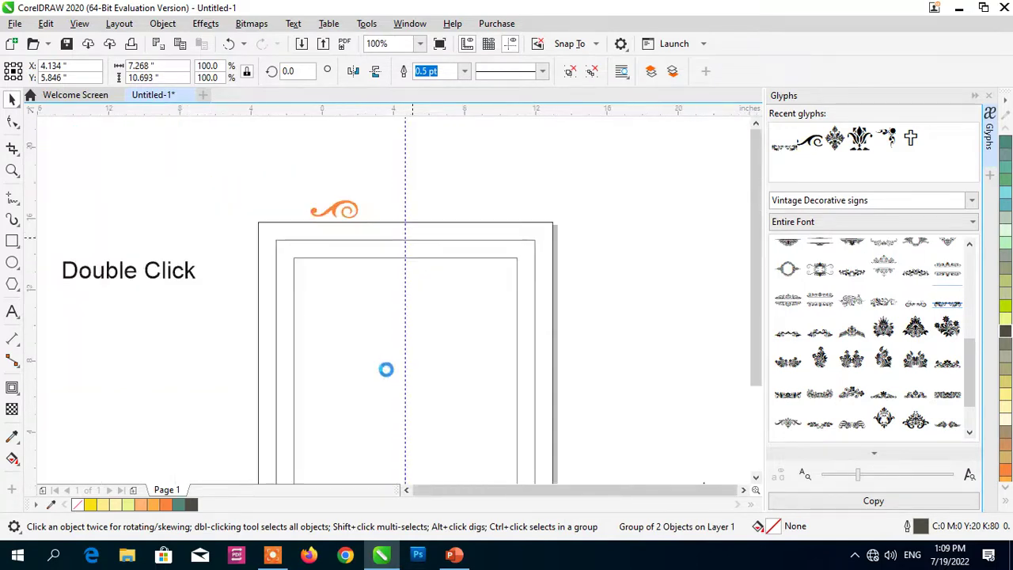
pyautogui.doubleClick(448, 202)
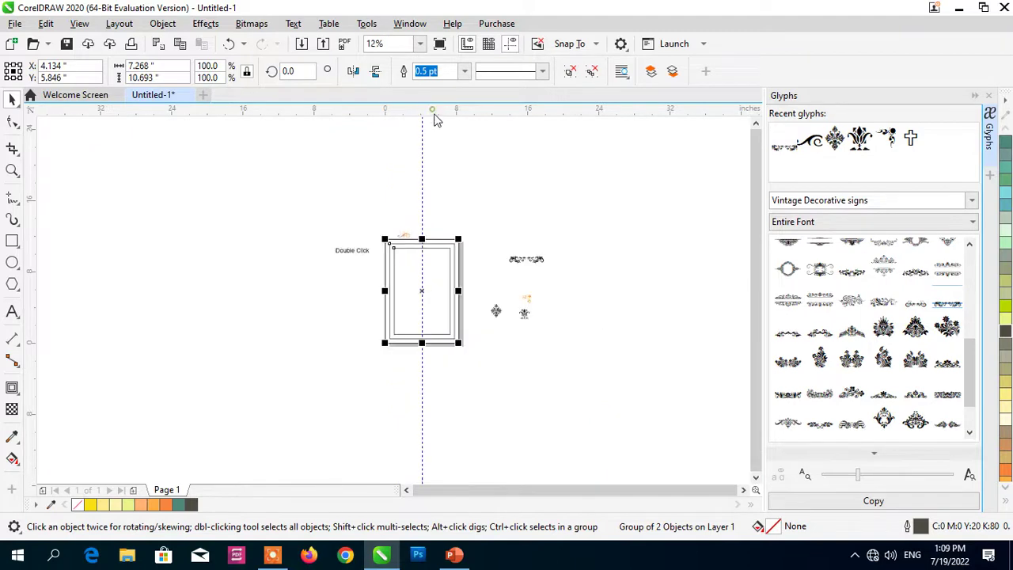
pyautogui.moveTo(434, 118); pyautogui.dragTo(447, 291)
pyautogui.scroll(4, 422, 296)
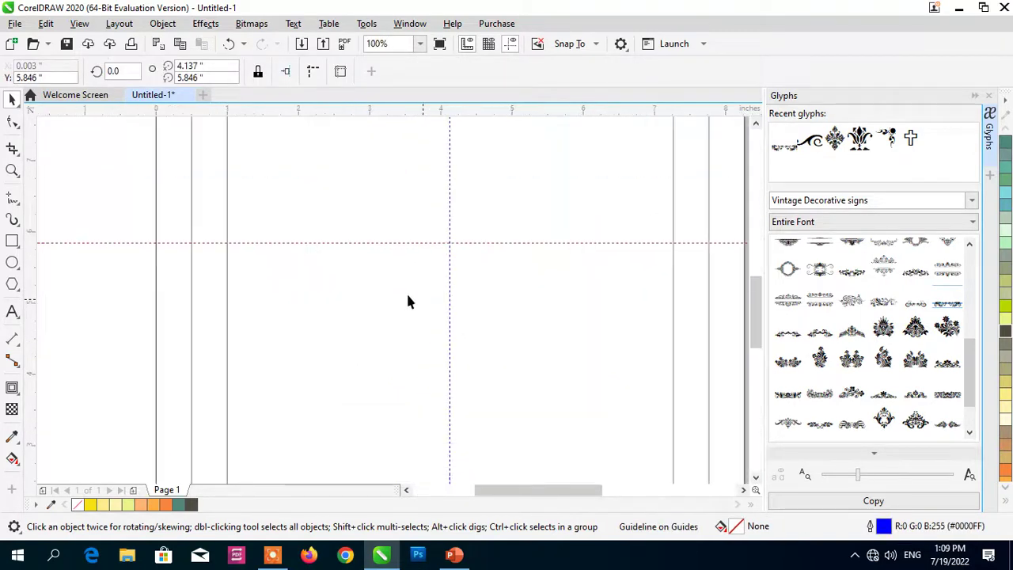
pyautogui.click(190, 260)
pyautogui.scroll(1, 194, 261)
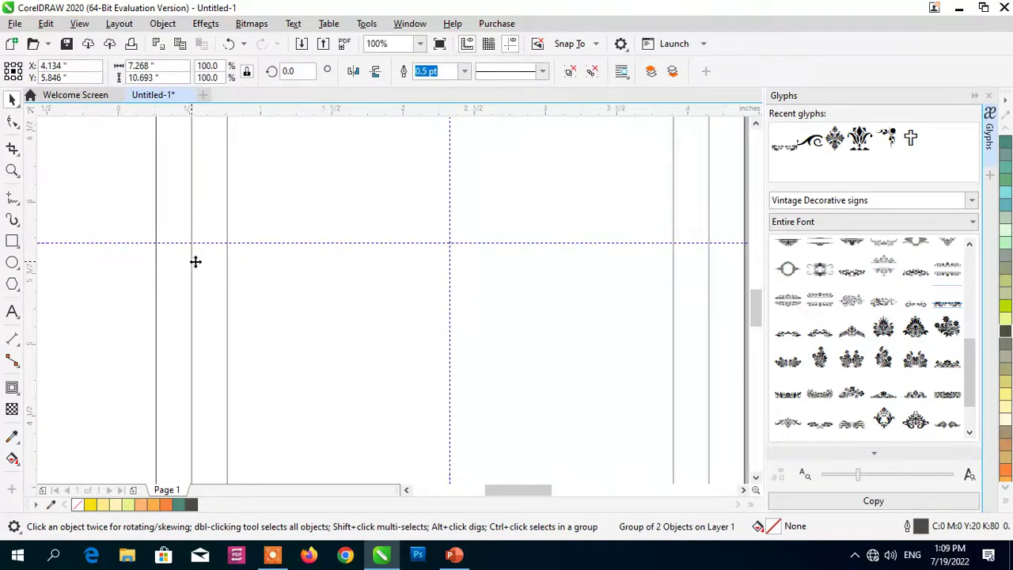
pyautogui.scroll(1, 194, 262)
pyautogui.scroll(1, 199, 253)
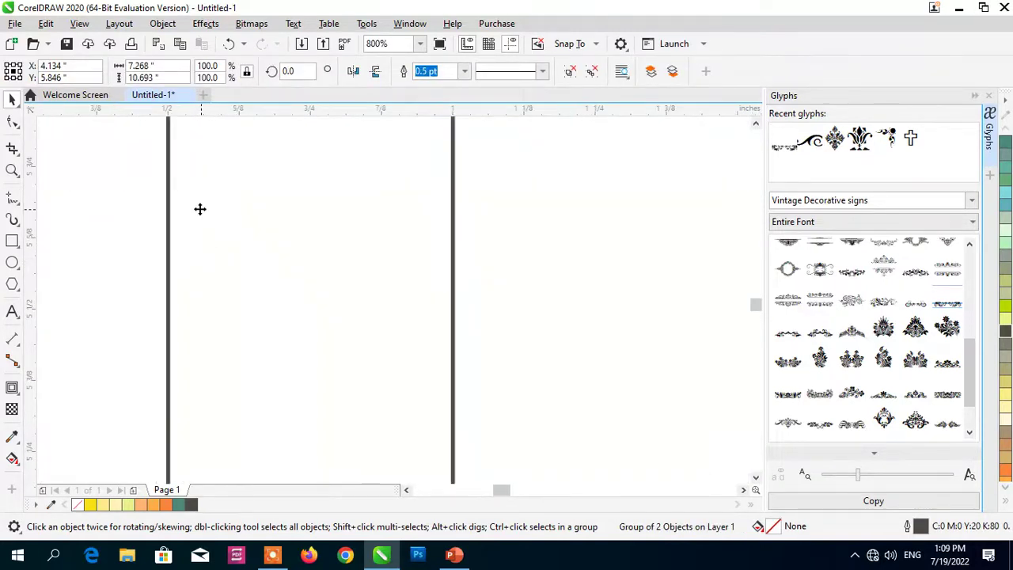
pyautogui.scroll(-1, 204, 217)
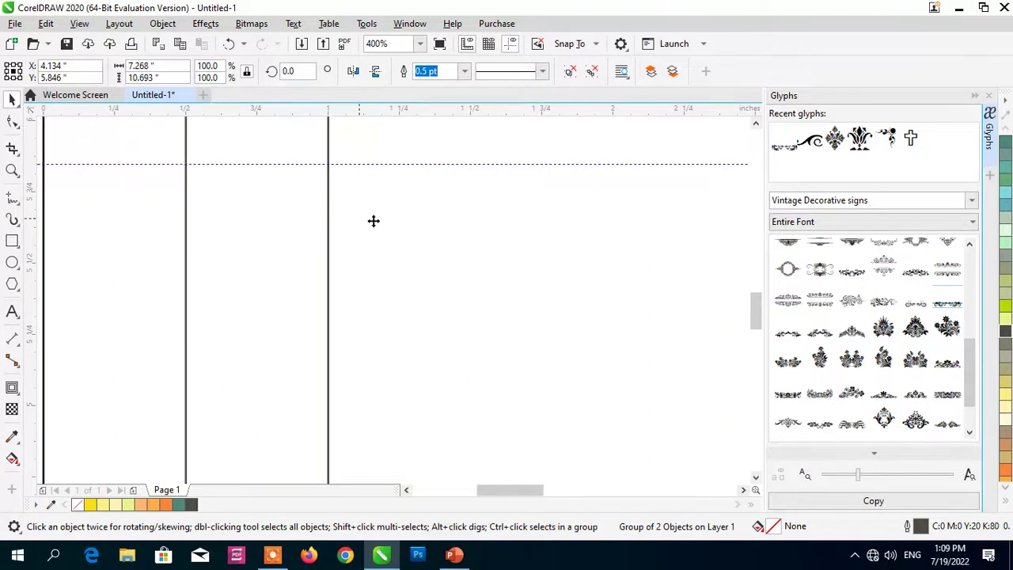
pyautogui.scroll(-3, 453, 227)
pyautogui.scroll(-2, 595, 184)
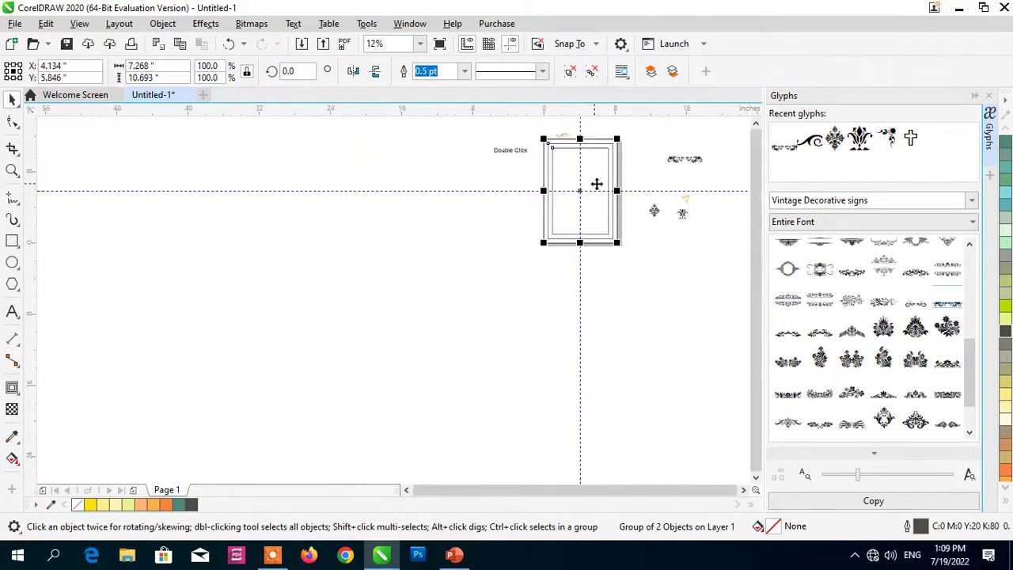
# Step: Align the orange swirl to the top and left edges of the grouped inner rectangles
pyautogui.scroll(1, 621, 129)
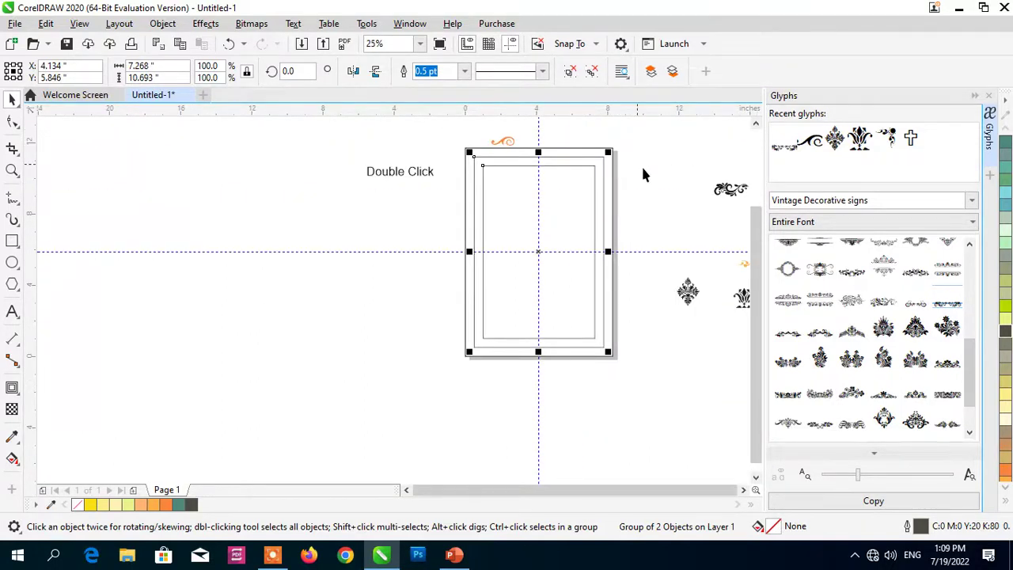
pyautogui.scroll(1, 652, 179)
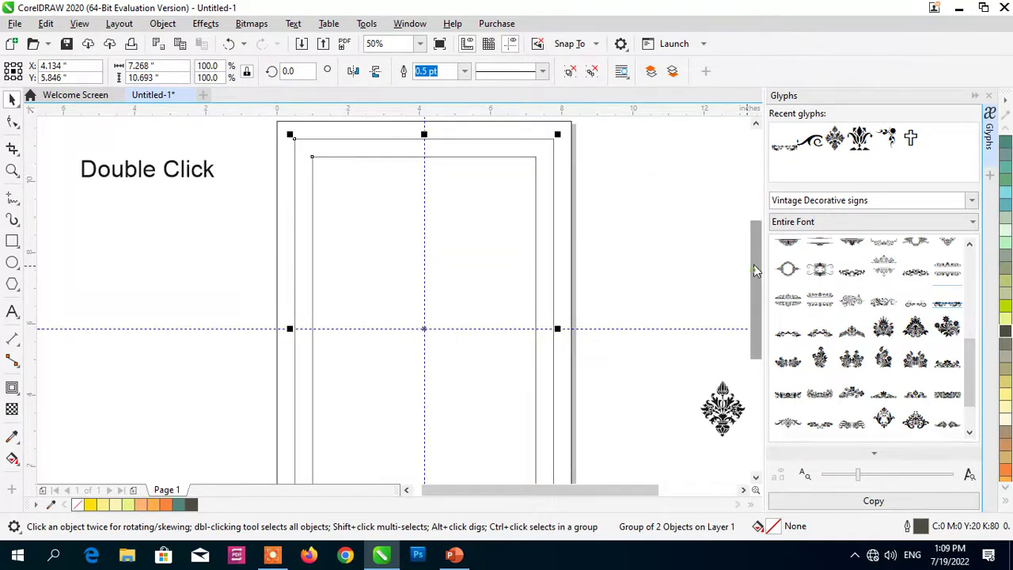
pyautogui.scroll(1, 757, 277)
pyautogui.click(370, 182)
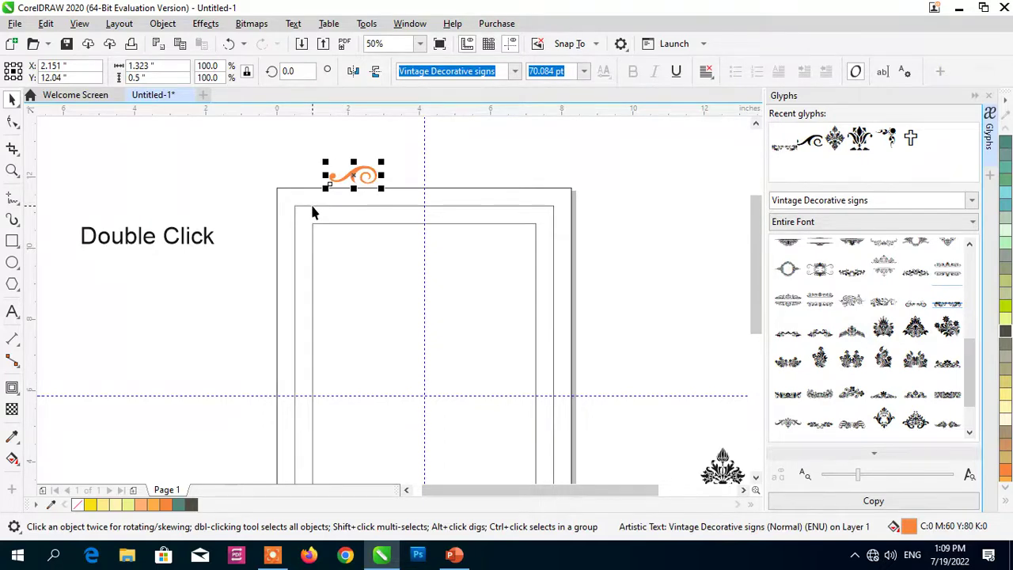
pyautogui.keyDown('shift'); pyautogui.click(315, 207); pyautogui.keyUp('shift')
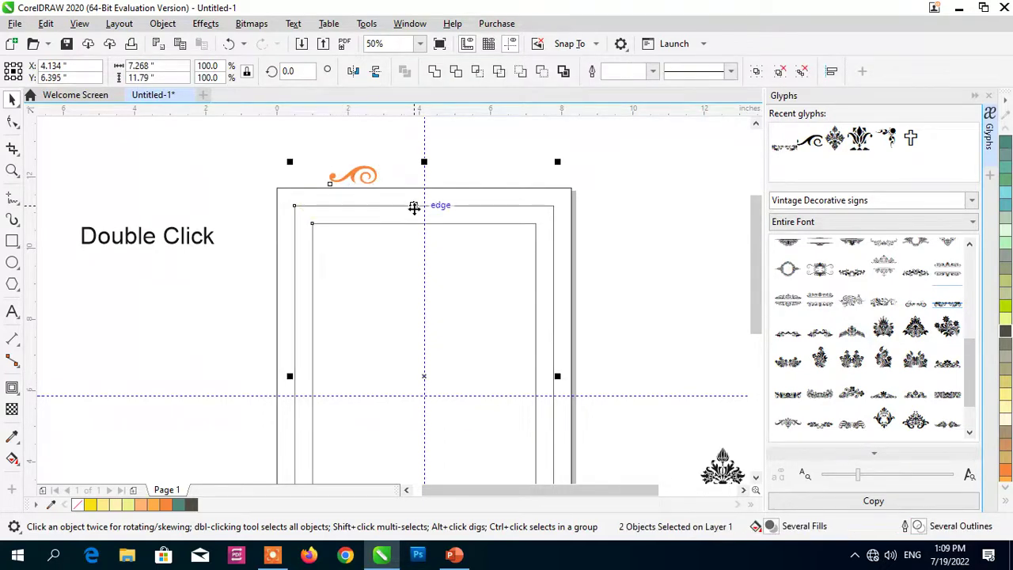
pyautogui.press('t')
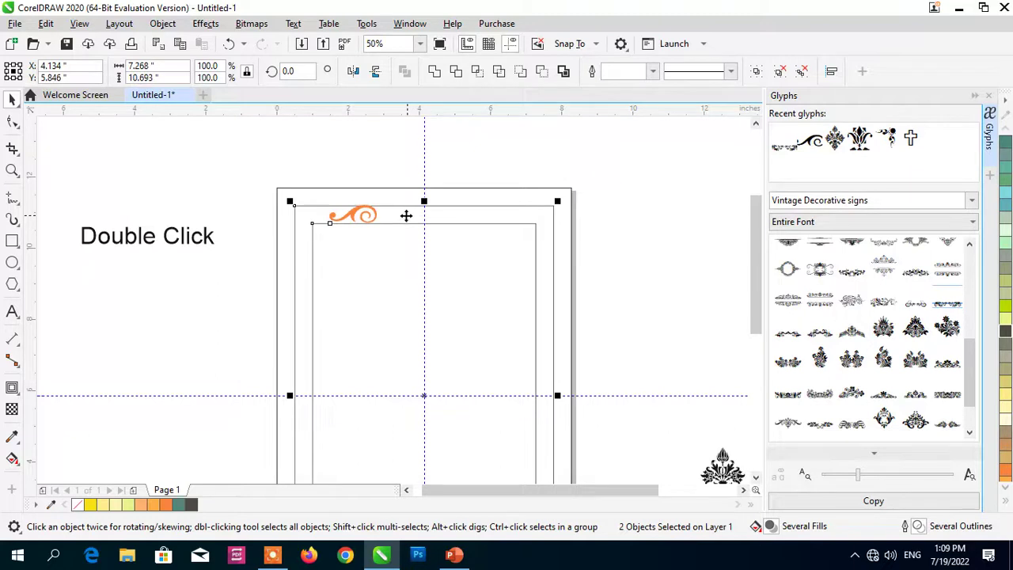
pyautogui.press('l')
pyautogui.scroll(2, 331, 193)
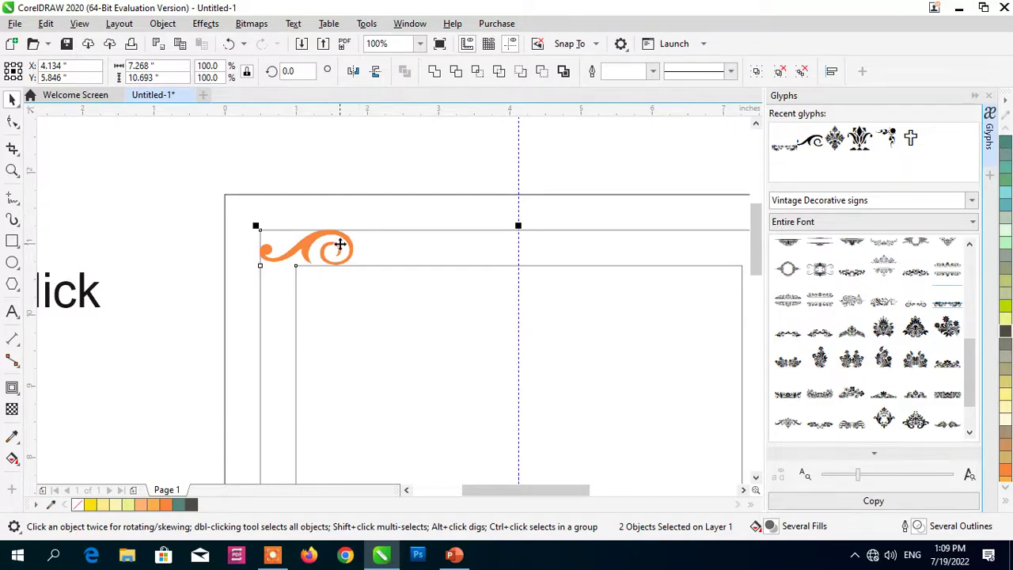
# Step: Create a horizontally mirrored copy of the orange swirl directly to its right, between the two inner rectangles
pyautogui.click(338, 218)
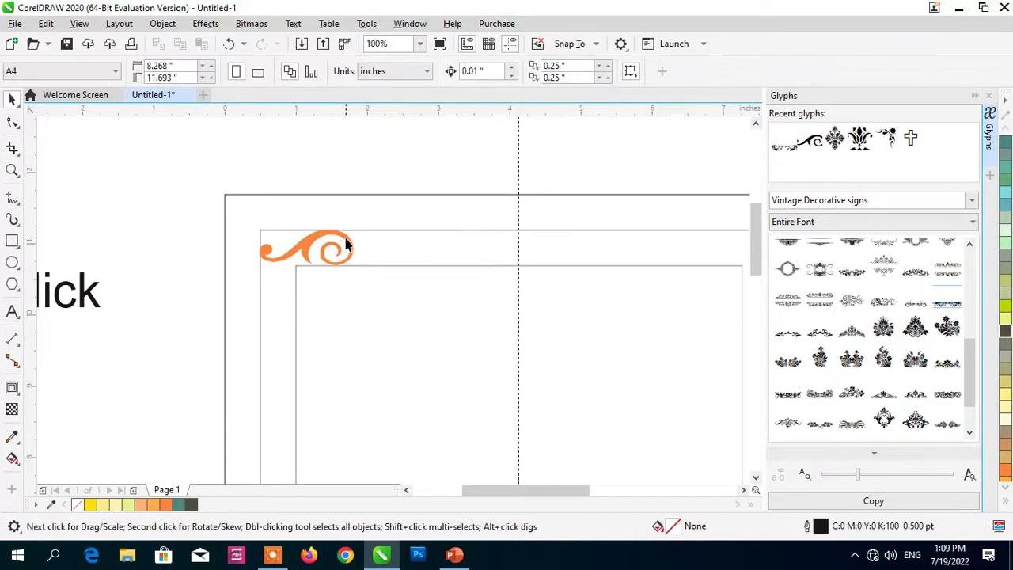
pyautogui.click(350, 248)
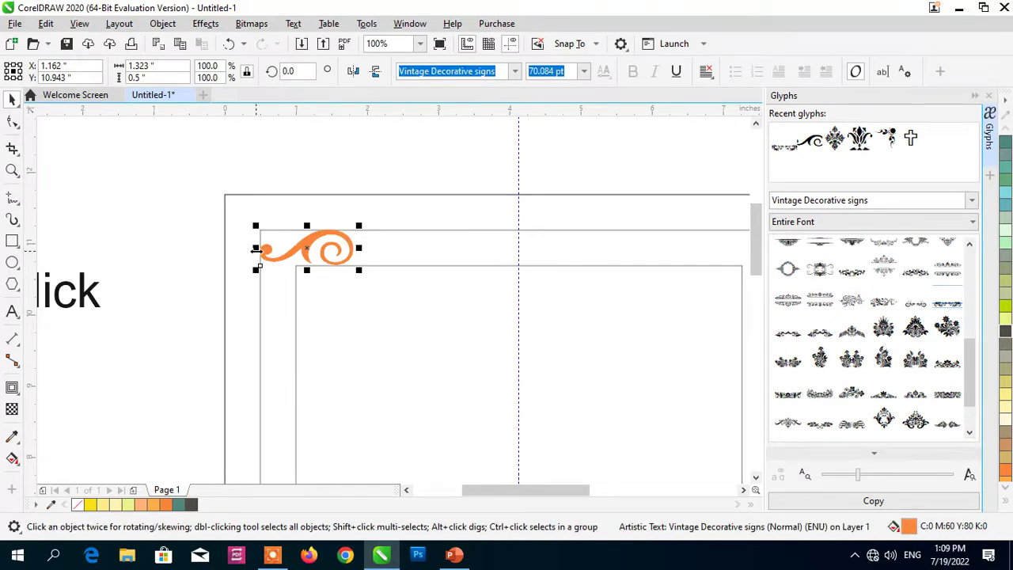
pyautogui.moveTo(256, 248); pyautogui.dragTo(401, 250)
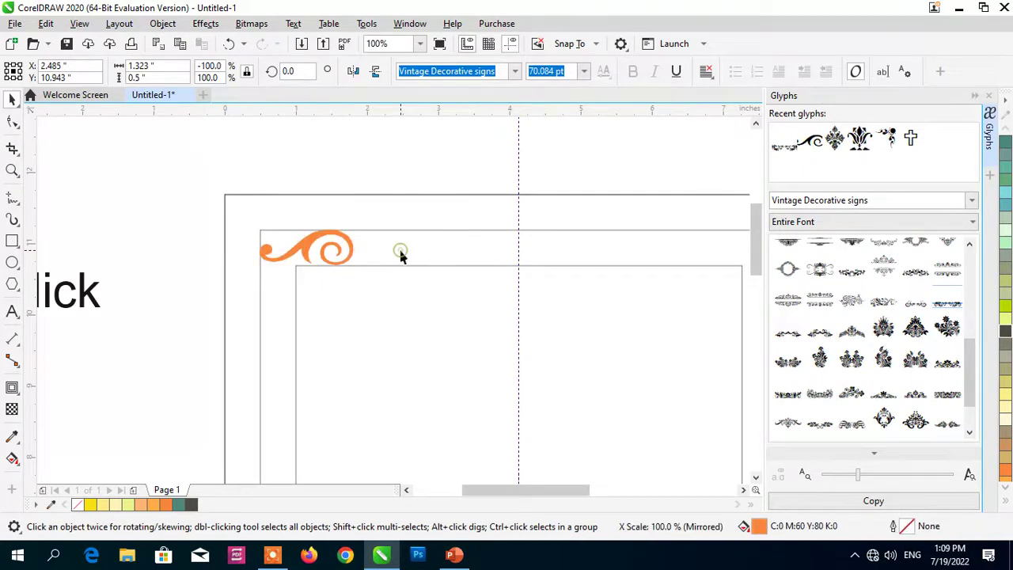
pyautogui.click(412, 168)
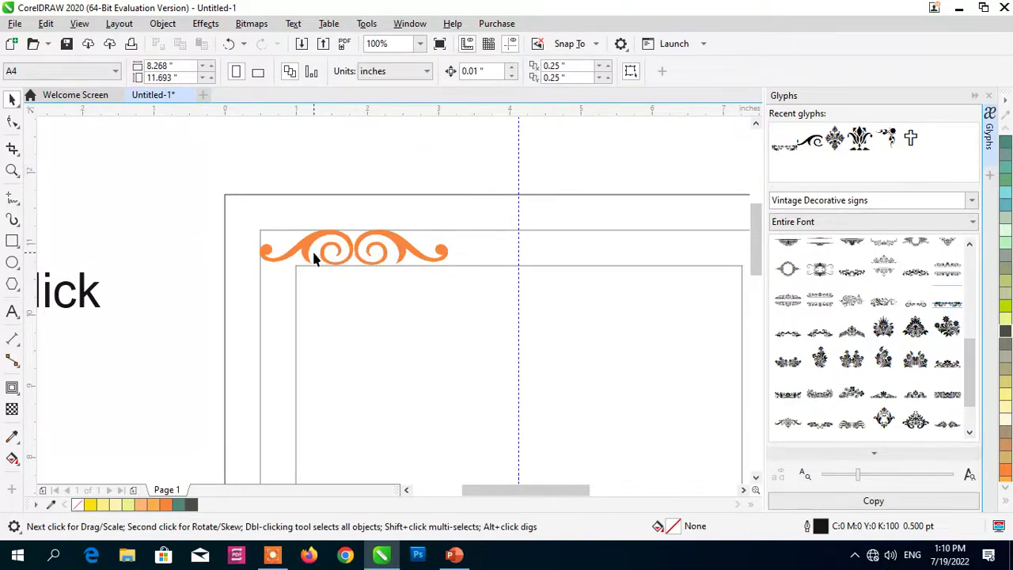
# Step: Create a horizontally mirrored copy of the second orange swirl directly to its right as a third swirl in the top border
pyautogui.click(380, 239)
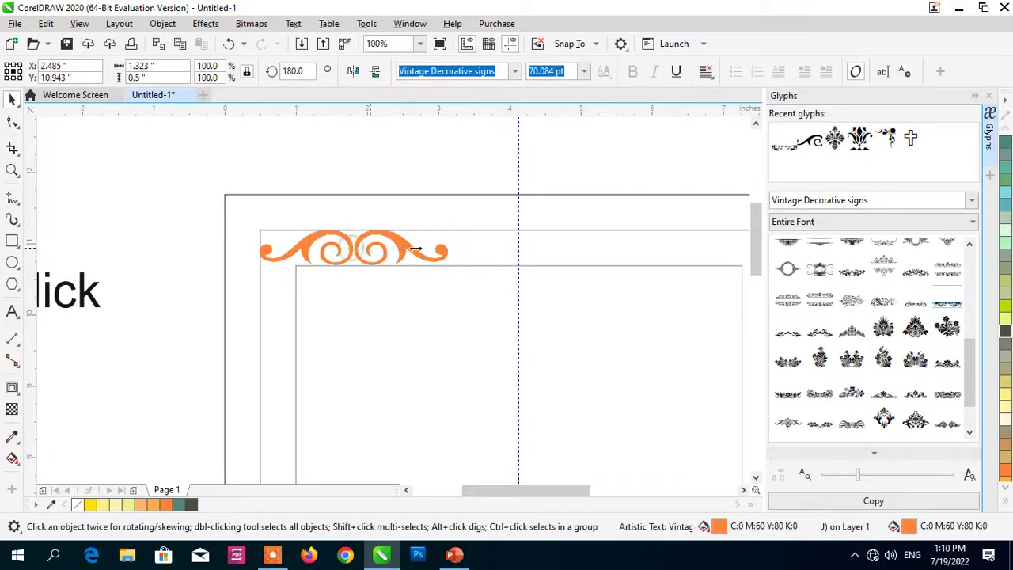
pyautogui.moveTo(416, 248); pyautogui.dragTo(469, 249)
pyautogui.rightClick(468, 248)
pyautogui.click(445, 184)
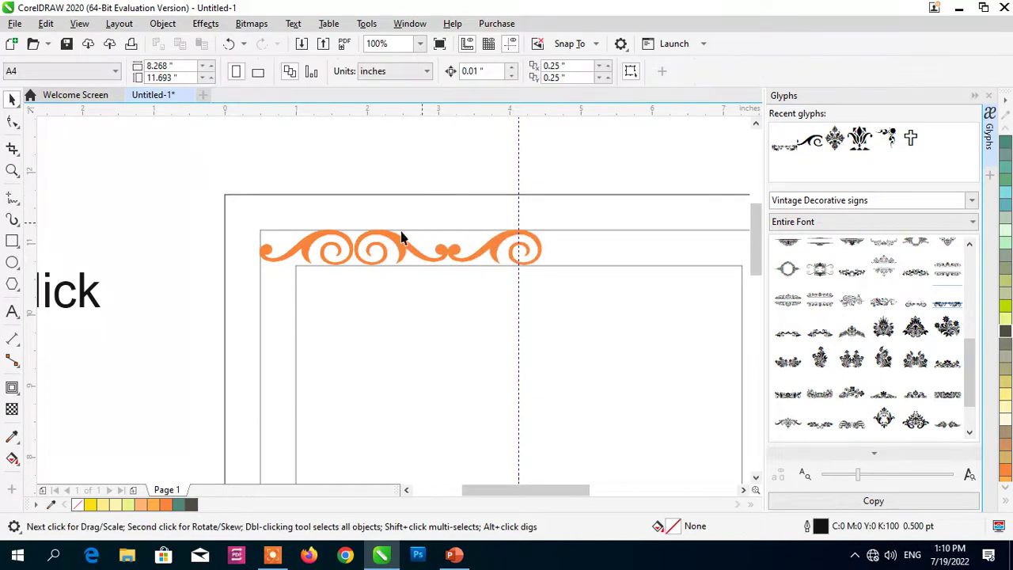
# Step: Group the three orange swirls and narrow the group to about 3.65 inches so its right end meets the vertical guideline
pyautogui.click(326, 246)
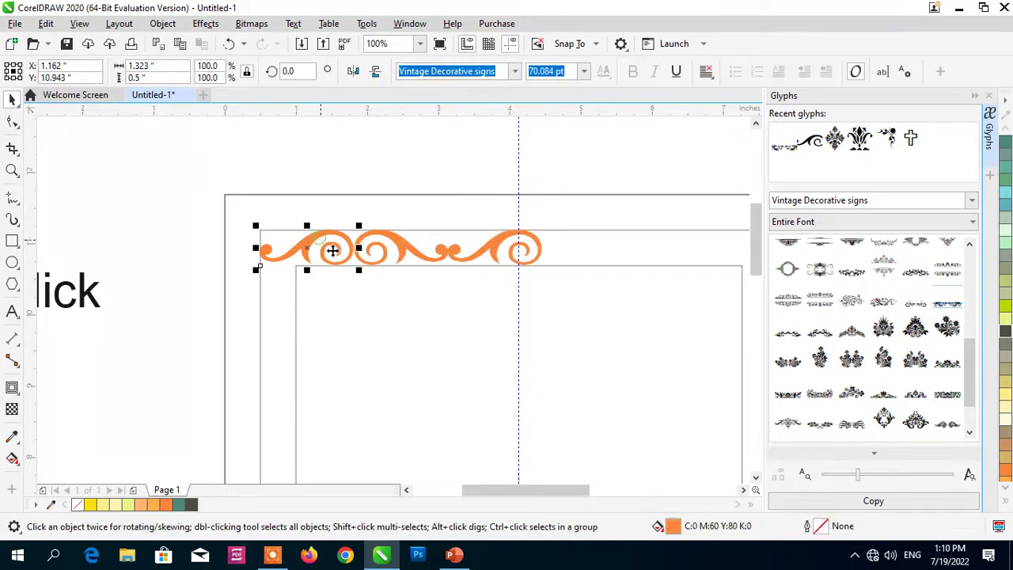
pyautogui.keyDown('shift'); pyautogui.click(523, 249); pyautogui.keyUp('shift')
pyautogui.keyDown('shift'); pyautogui.click(542, 250); pyautogui.keyUp('shift')
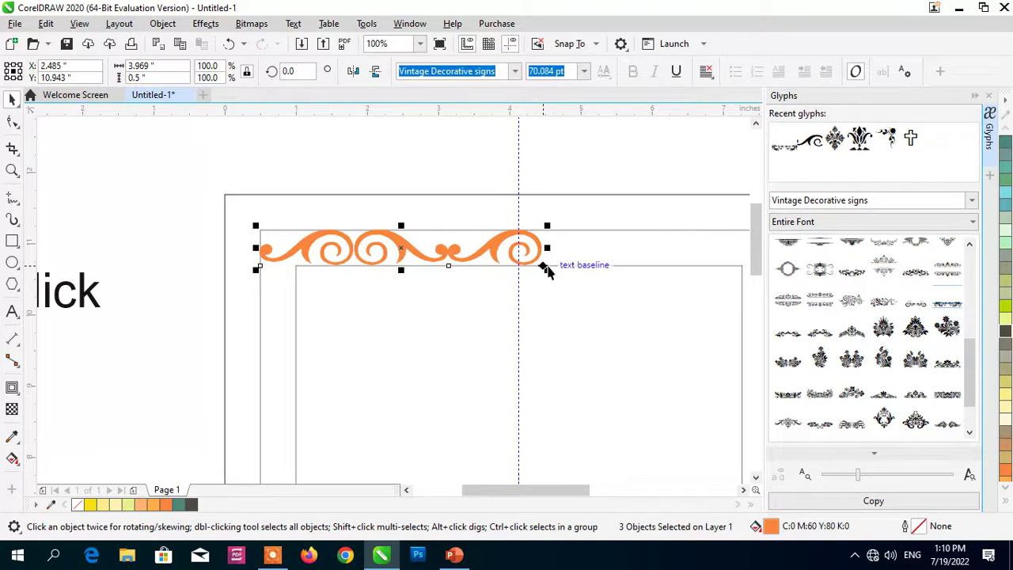
pyautogui.hotkey('ctrl', 'g')
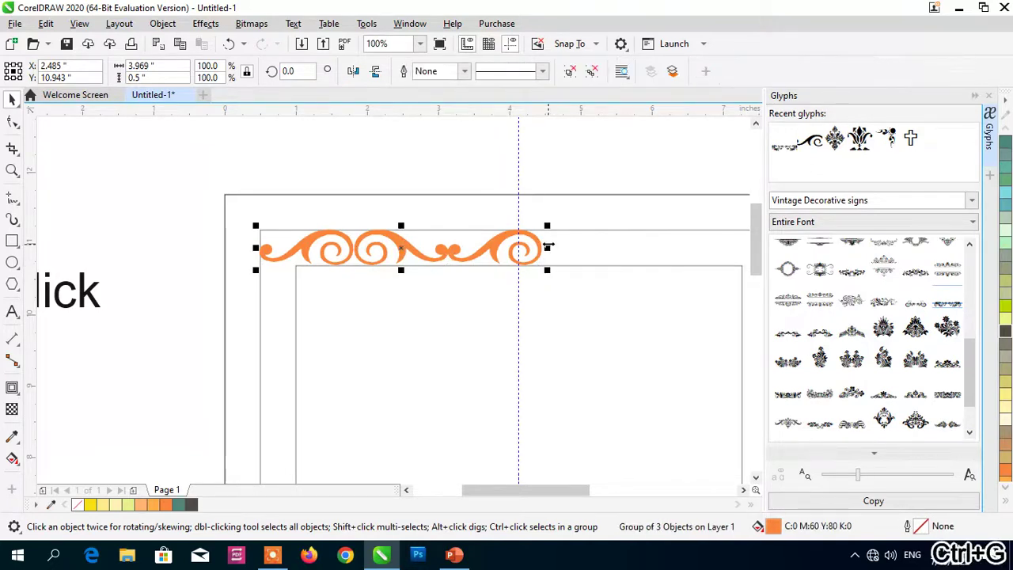
pyautogui.hotkey('ctrl', 'z')
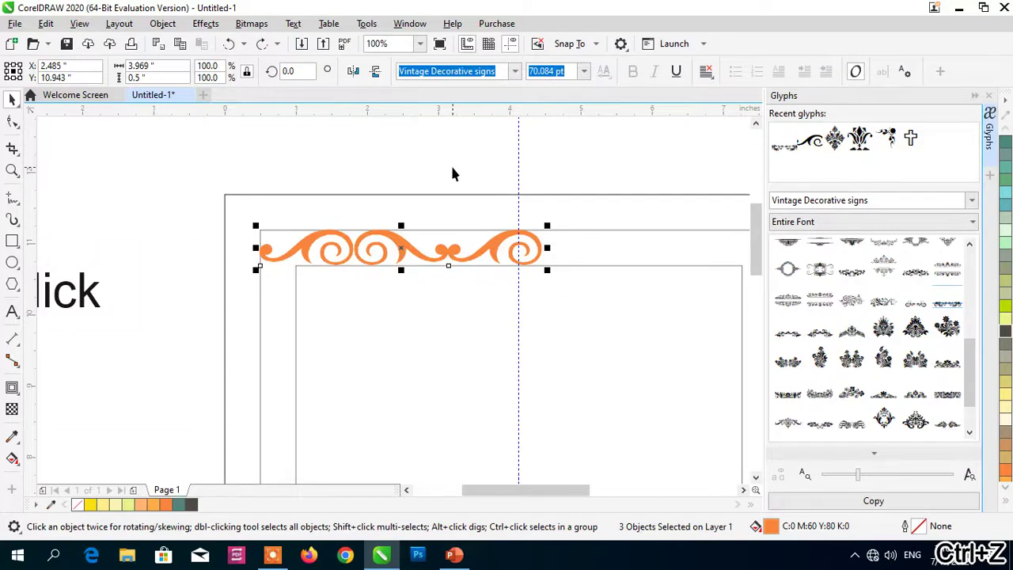
pyautogui.hotkey('ctrl', 'g')
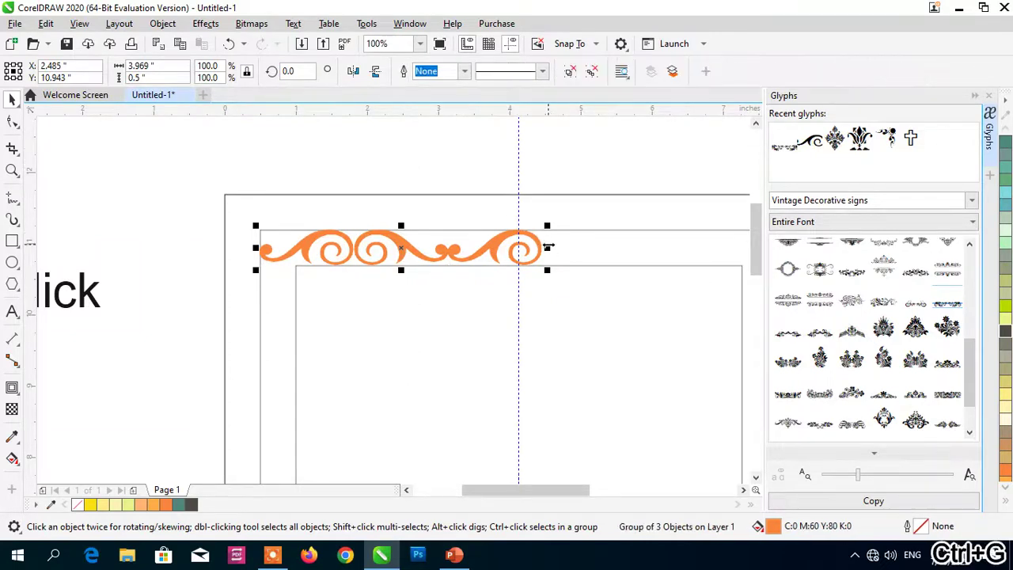
pyautogui.moveTo(546, 246)
pyautogui.mouseDown()
pyautogui.moveTo(522, 248)
pyautogui.moveTo(536, 245)
pyautogui.mouseUp()
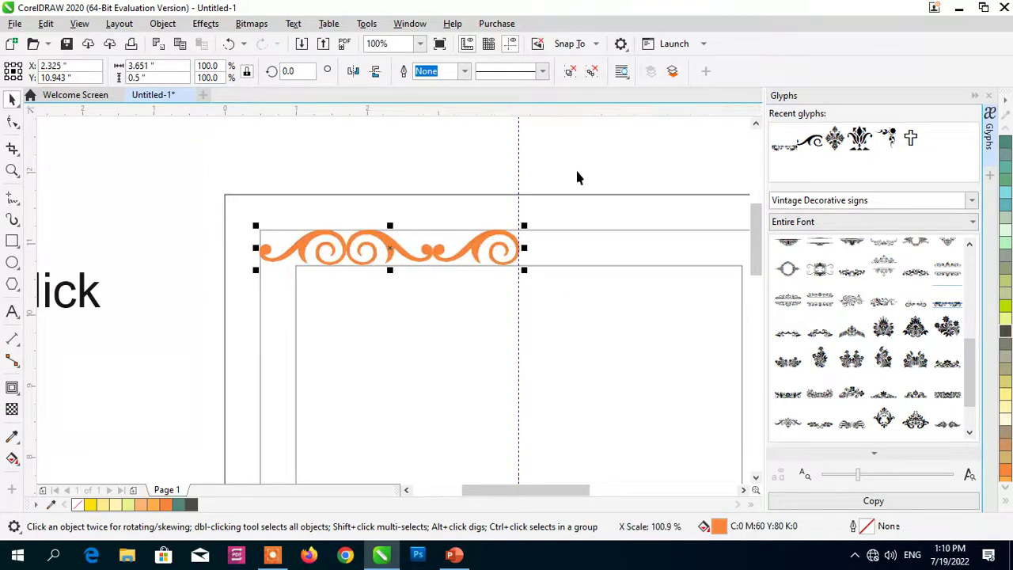
pyautogui.click(384, 254)
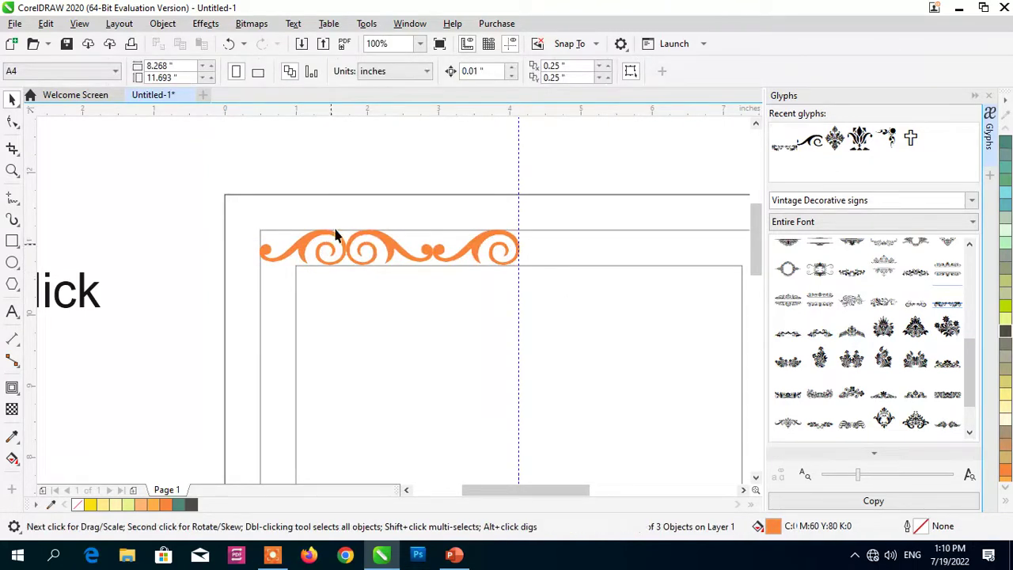
# Step: Copy and paste the grouped swirl strip and move the copy just below the original strip
pyautogui.click(390, 249)
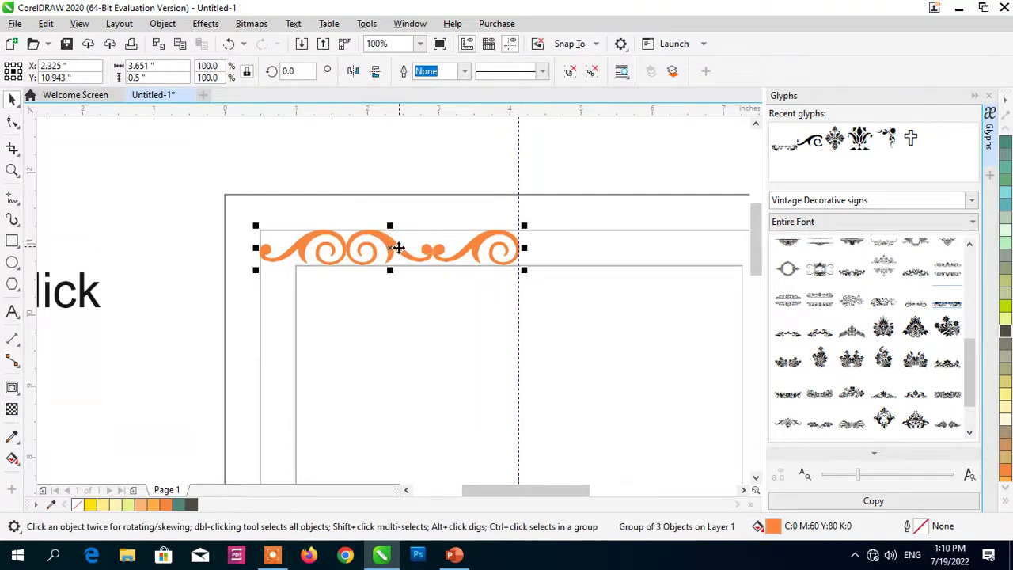
pyautogui.click(52, 25)
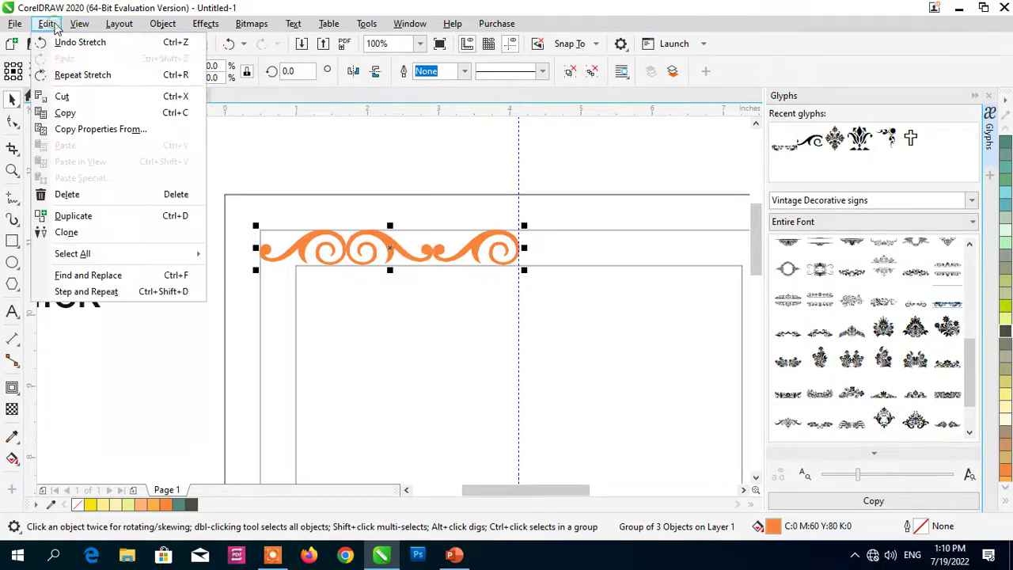
pyautogui.click(73, 112)
pyautogui.click(46, 24)
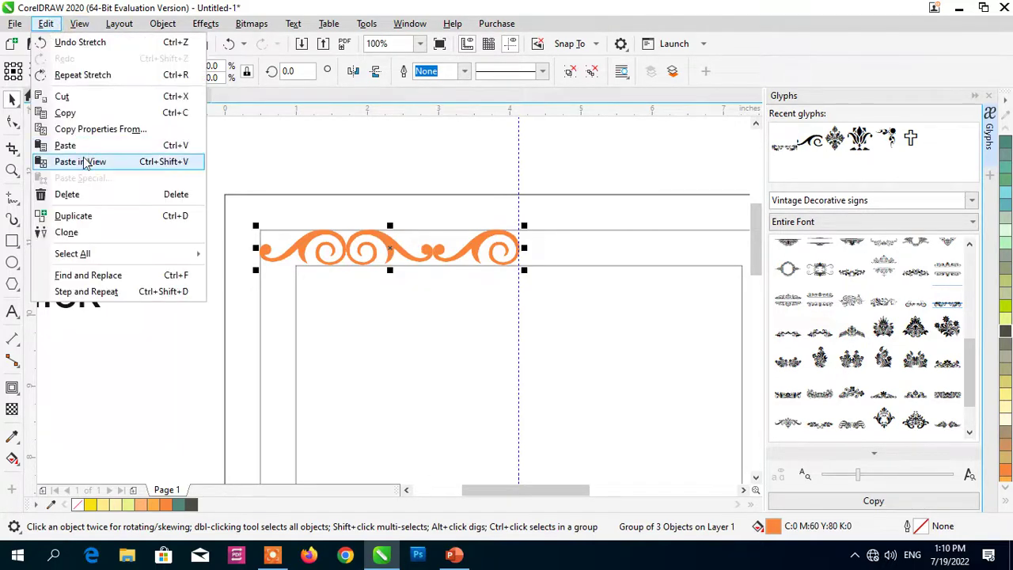
pyautogui.click(88, 146)
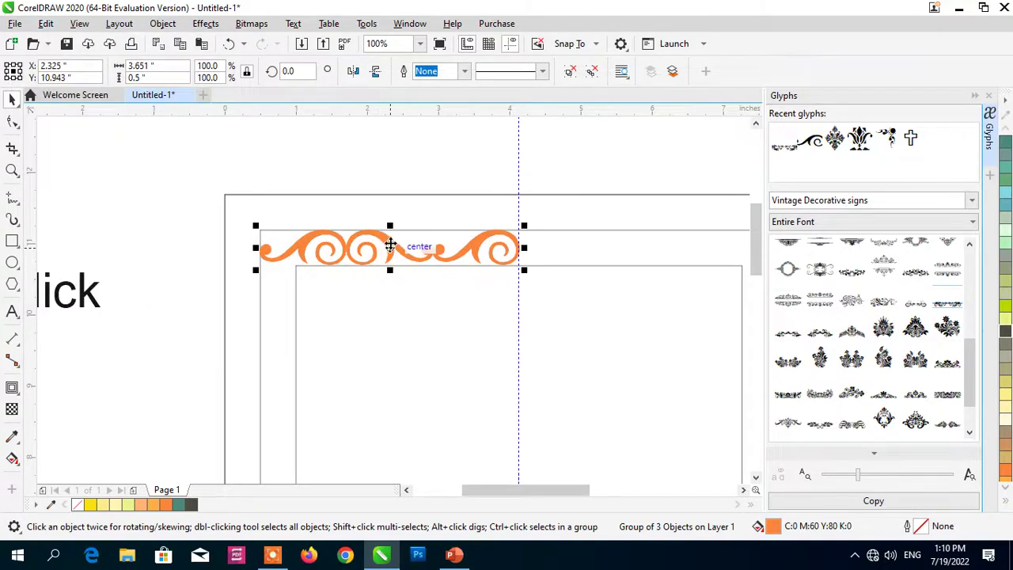
pyautogui.moveTo(388, 245); pyautogui.dragTo(385, 307)
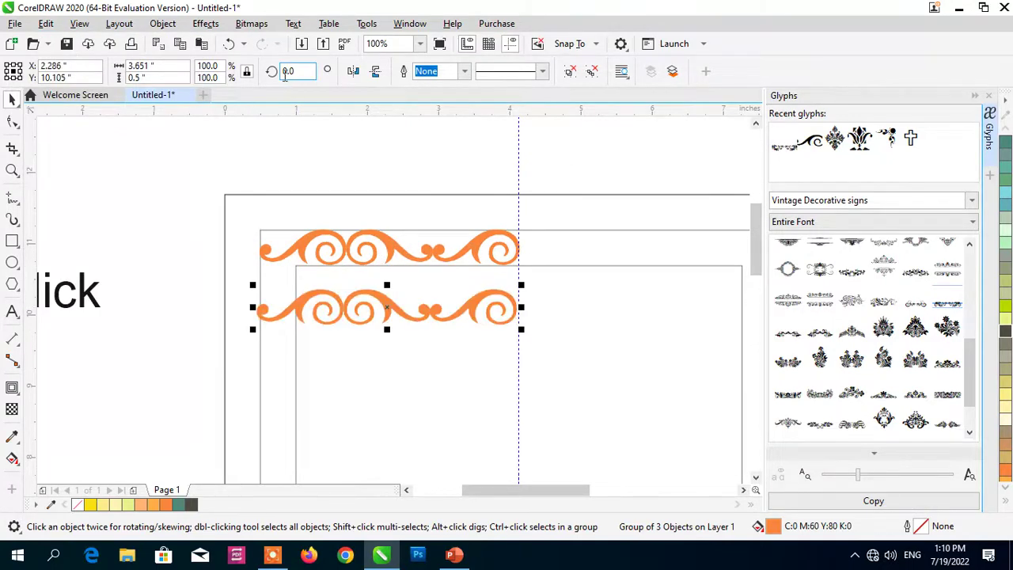
# Step: Rotate the copied swirl strip by 90 degrees and move it onto the left side of the inner rectangles, below the top strip
pyautogui.write('90')
pyautogui.press('Return')
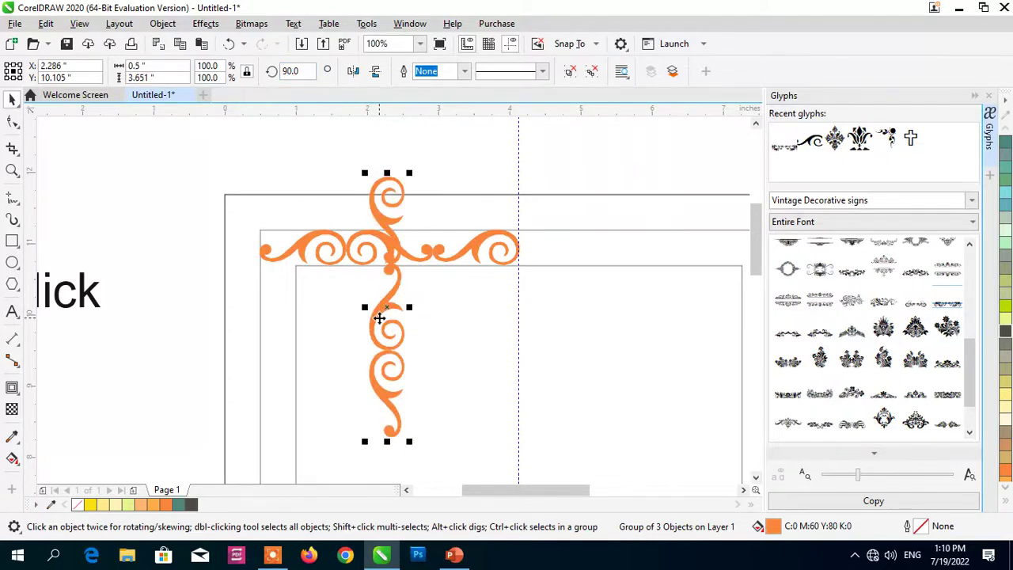
pyautogui.moveTo(373, 315); pyautogui.dragTo(202, 331)
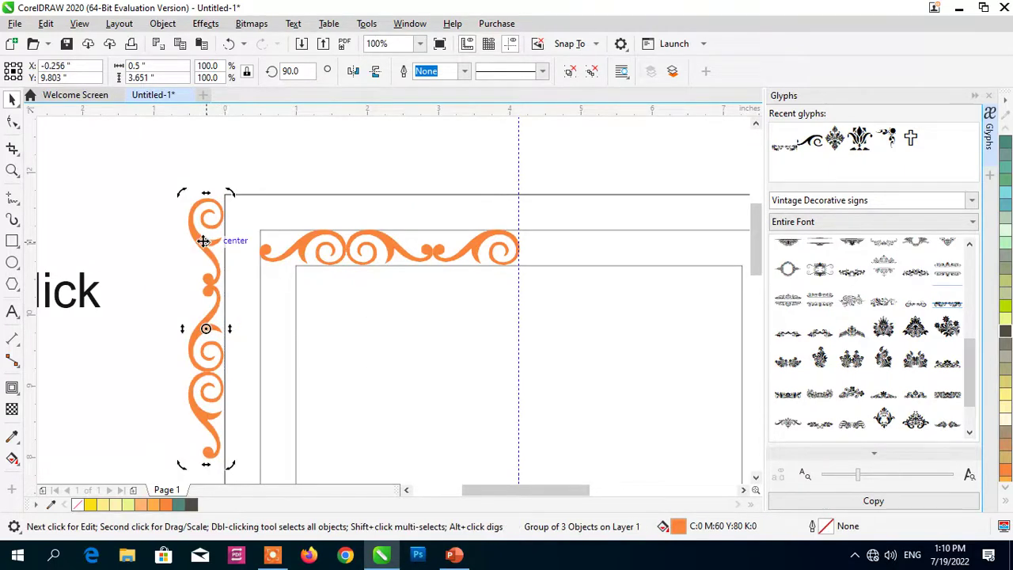
pyautogui.moveTo(227, 238); pyautogui.dragTo(293, 324)
pyautogui.hotkey('ctrl', 'a')
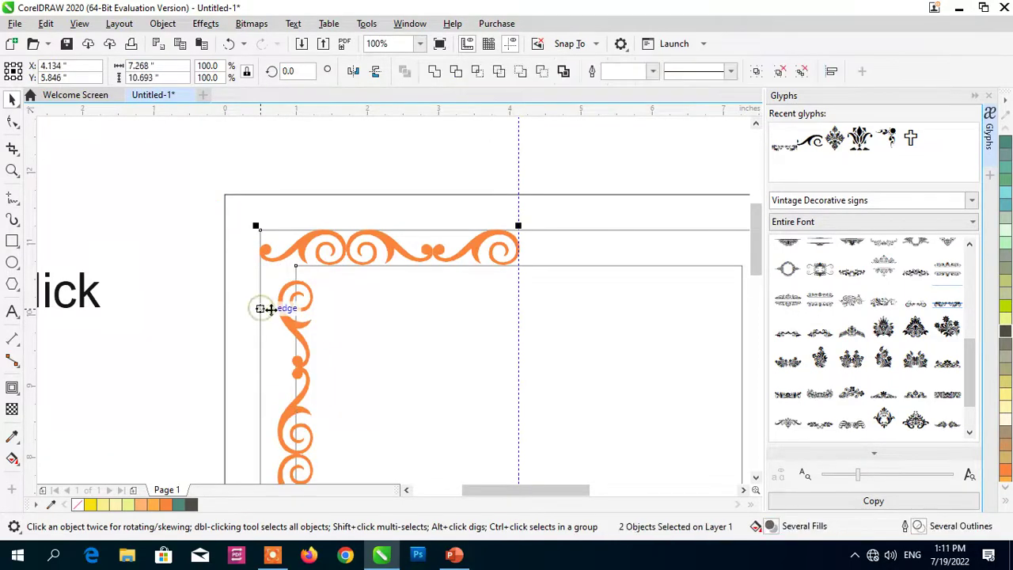
pyautogui.click(257, 314)
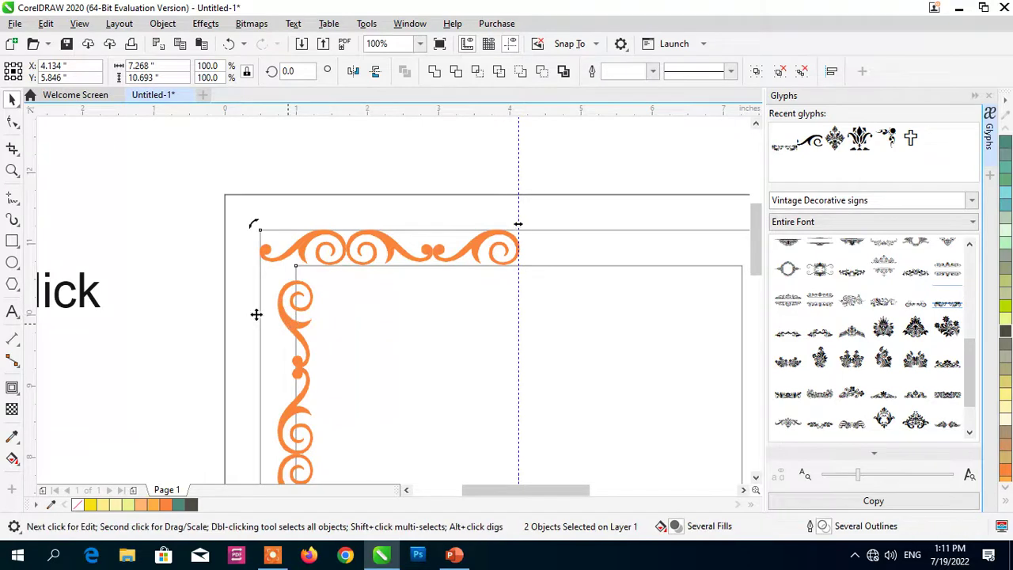
pyautogui.click(308, 316)
pyautogui.click(230, 282)
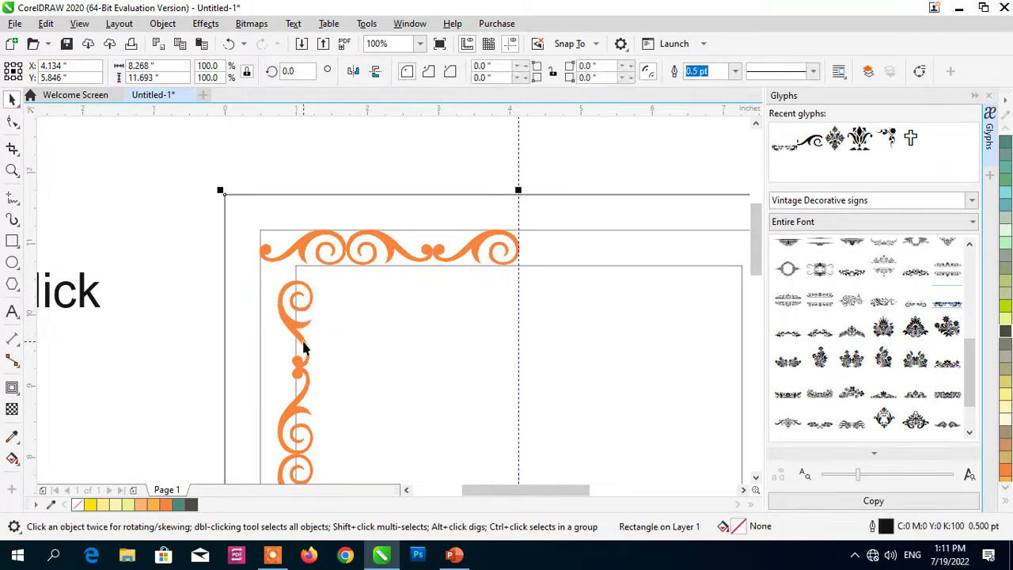
pyautogui.click(303, 346)
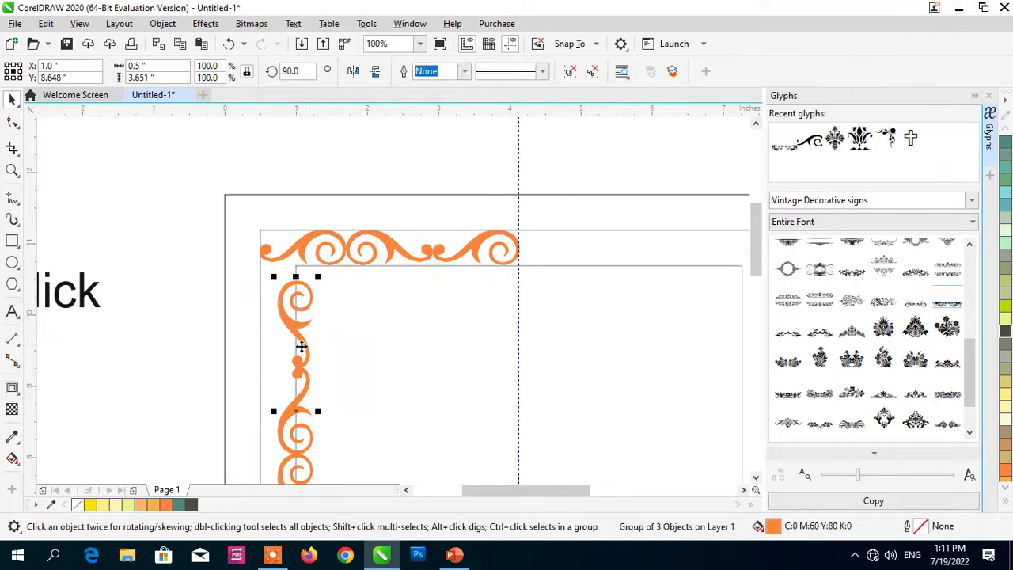
pyautogui.click(574, 231)
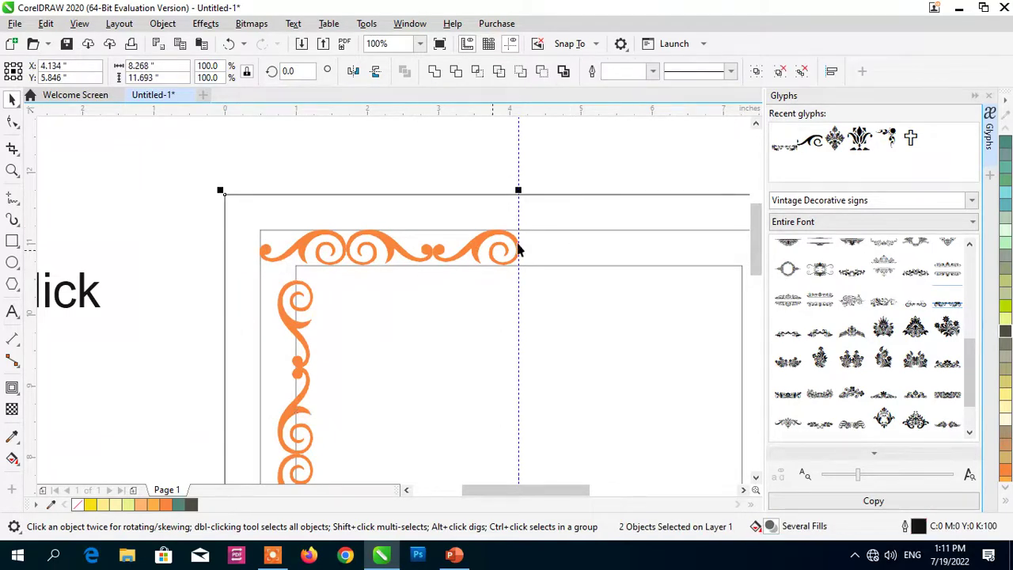
# Step: Try to align the grouped inner rectangles and the vertical swirl strip along their top edges, and undo the move
pyautogui.click(564, 228)
pyautogui.click(565, 228)
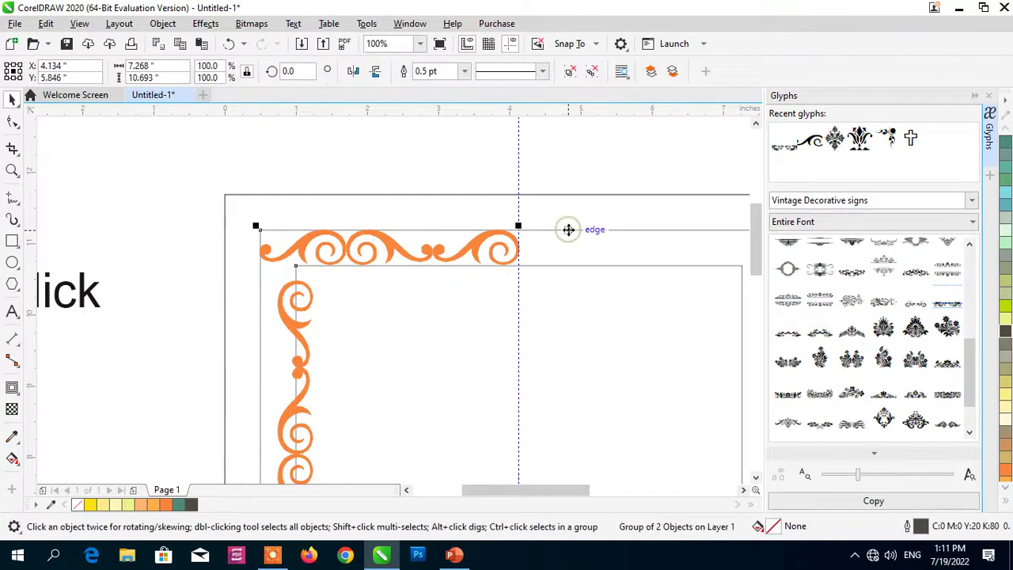
pyautogui.keyDown('shift'); pyautogui.click(321, 357); pyautogui.keyUp('shift')
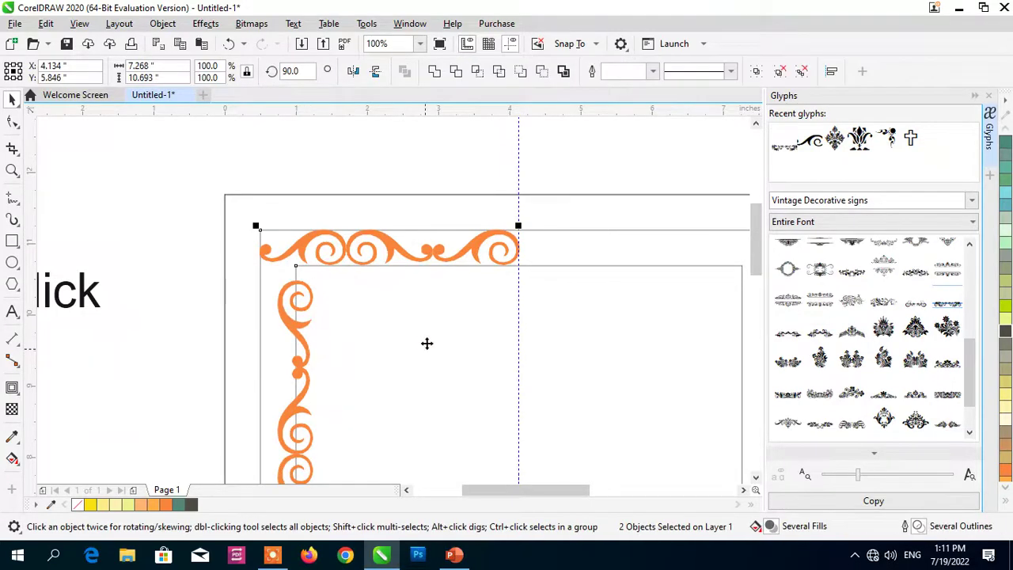
pyautogui.press('Down')
pyautogui.press('Down')
pyautogui.press('Down')
pyautogui.press('Down')
pyautogui.press('Down')
pyautogui.press('Down')
pyautogui.press('Down')
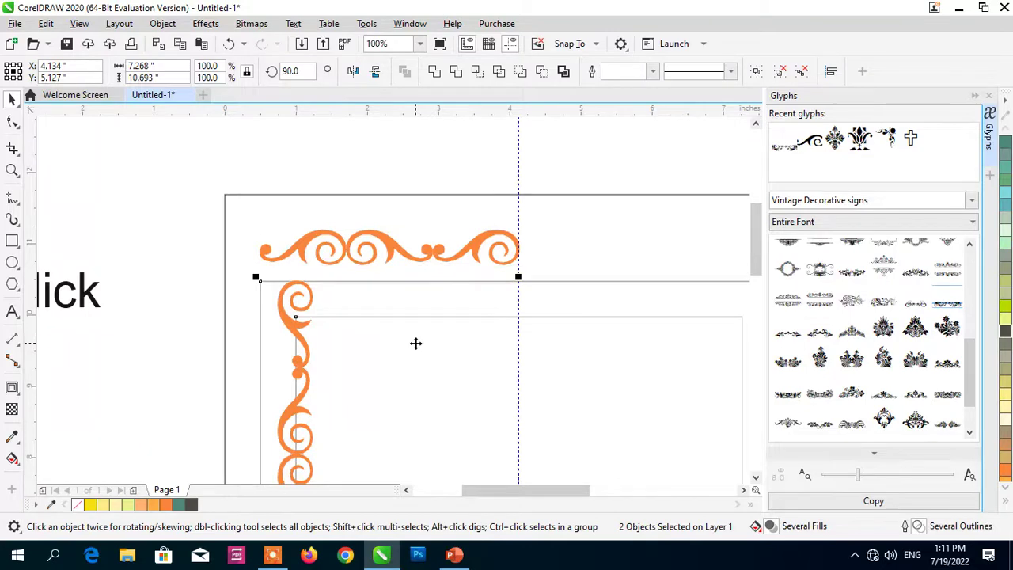
pyautogui.hotkey('ctrl', 'z')
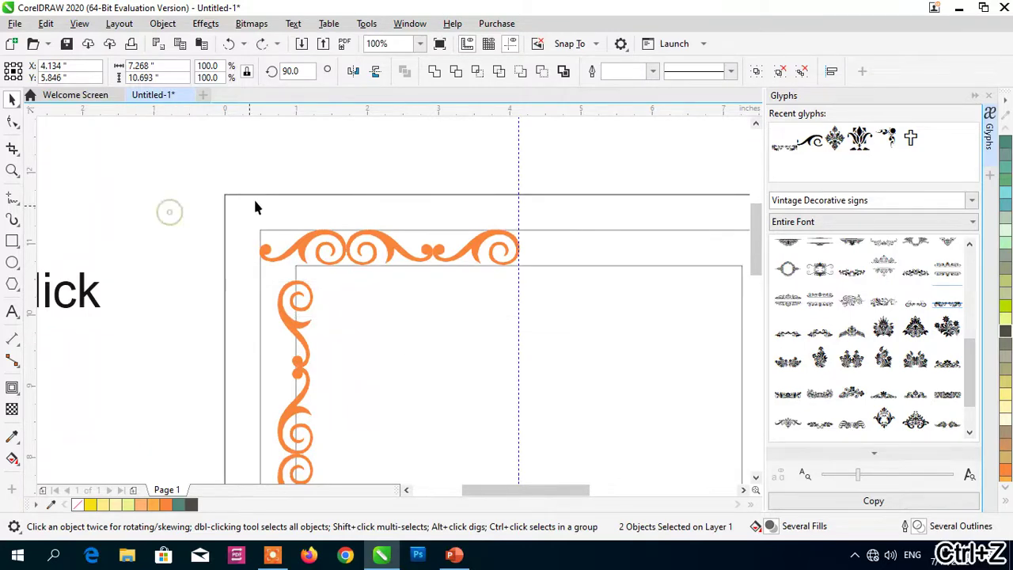
# Step: Delete the outermost page-sized rectangle, keeping the grouped inner rectangles
pyautogui.press('Escape')
pyautogui.click(261, 196)
pyautogui.press('Escape')
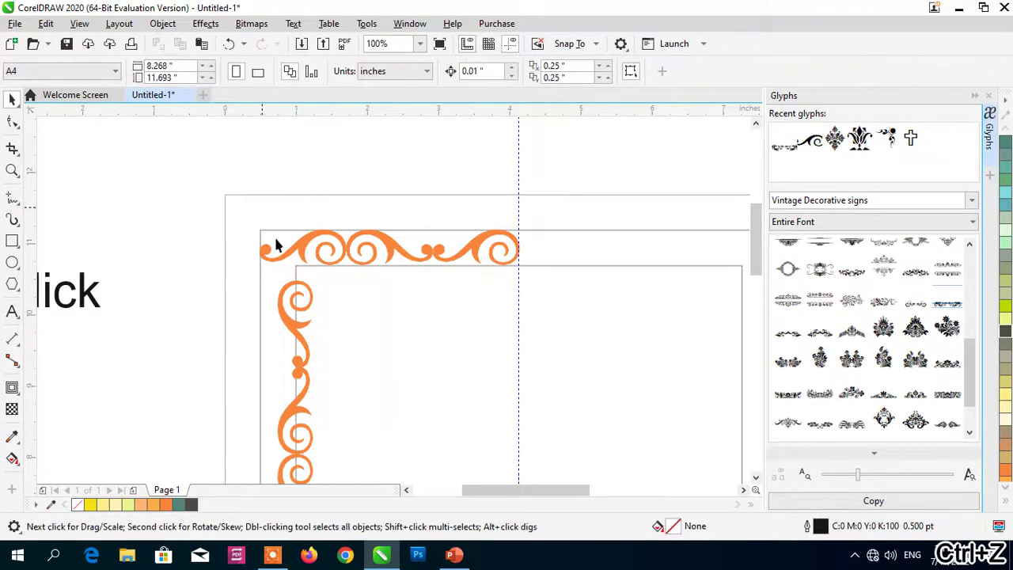
# Step: Align the vertical swirl strip to the top and left edges of the grouped inner rectangles
pyautogui.click(308, 311)
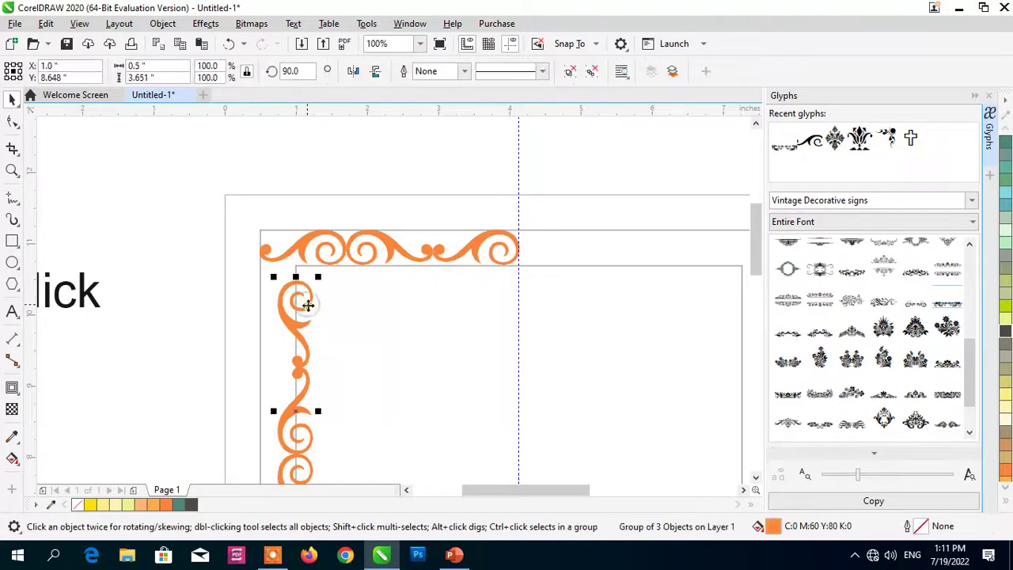
pyautogui.keyDown('shift'); pyautogui.click(530, 233); pyautogui.keyUp('shift')
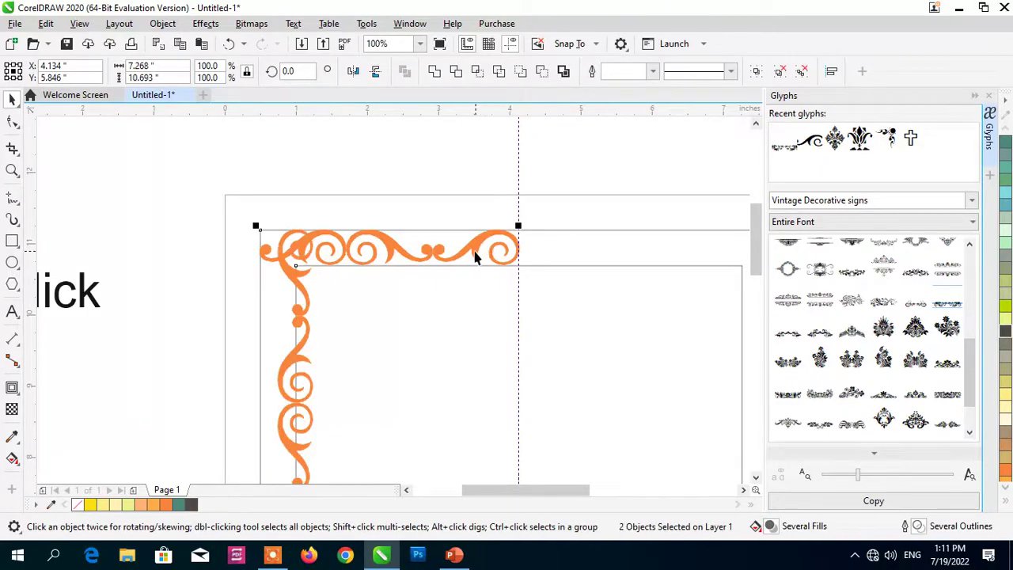
pyautogui.press('l')
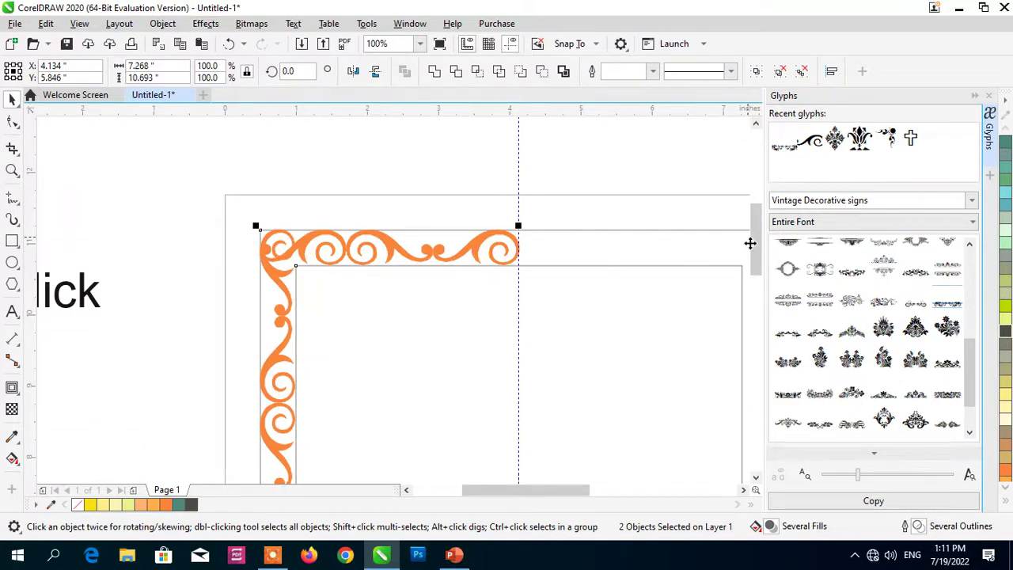
pyautogui.moveTo(753, 242); pyautogui.dragTo(756, 270)
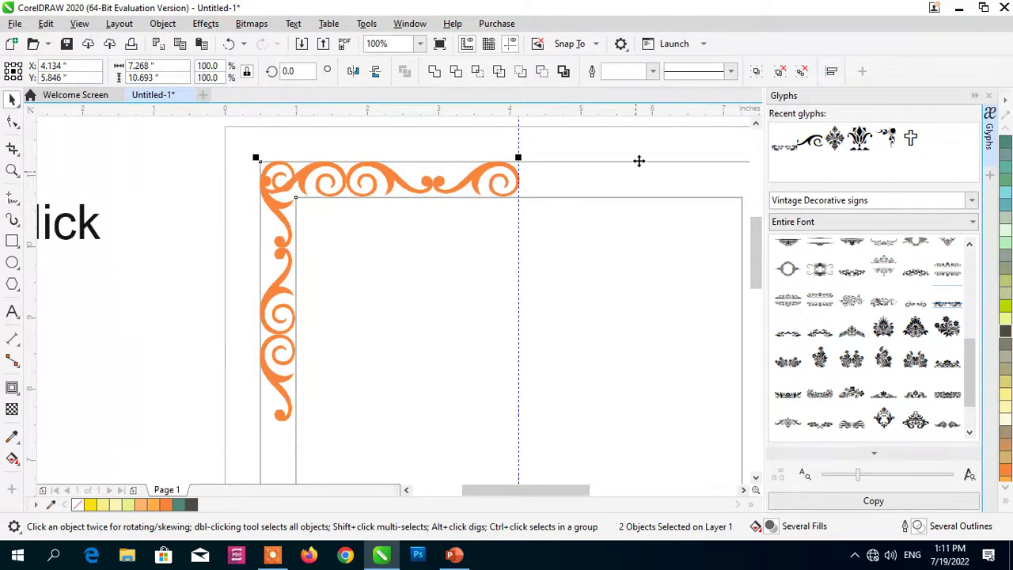
pyautogui.press('Escape')
# Step: Move the vertical swirl strip inside the inner rectangle, clear of the top strip, and ungroup it into separate swirls
pyautogui.click(285, 260)
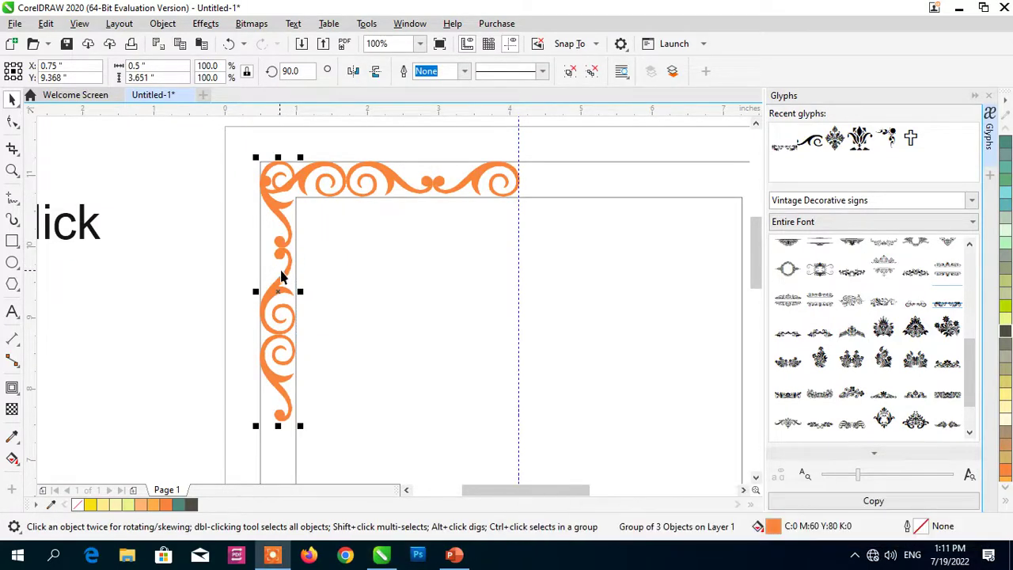
pyautogui.click(206, 289)
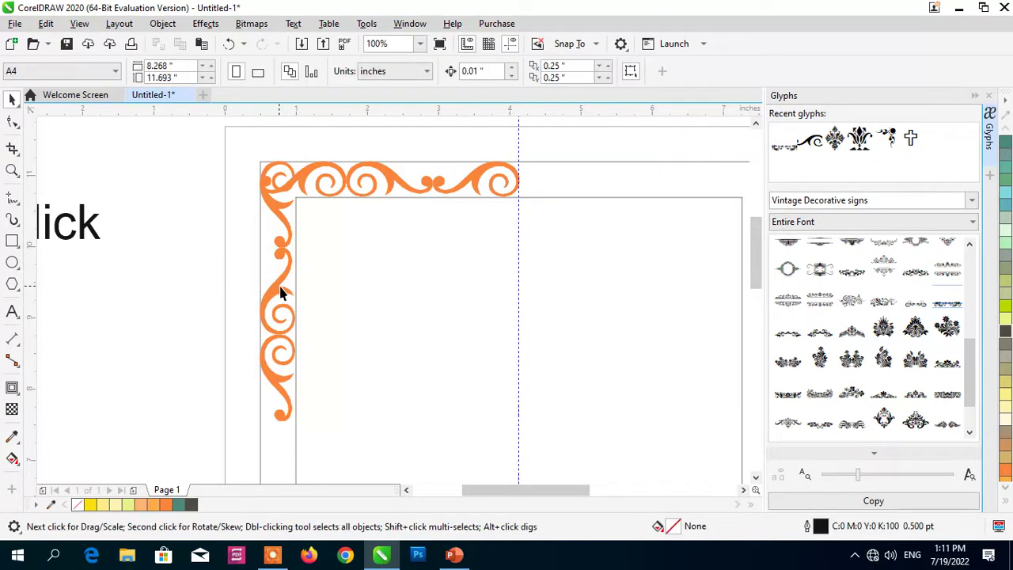
pyautogui.moveTo(280, 291); pyautogui.dragTo(341, 265)
pyautogui.click(344, 281)
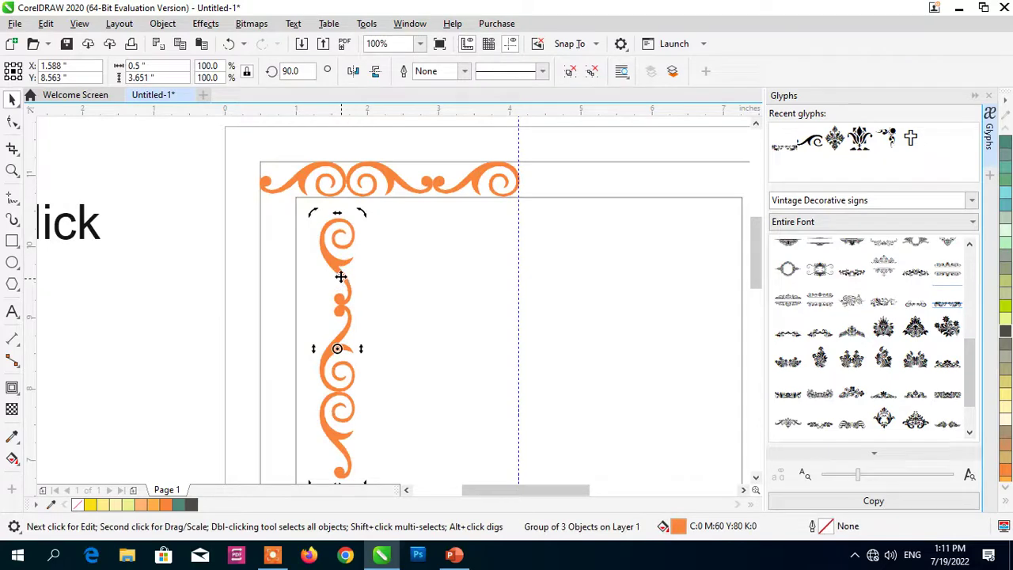
pyautogui.rightClick(340, 277)
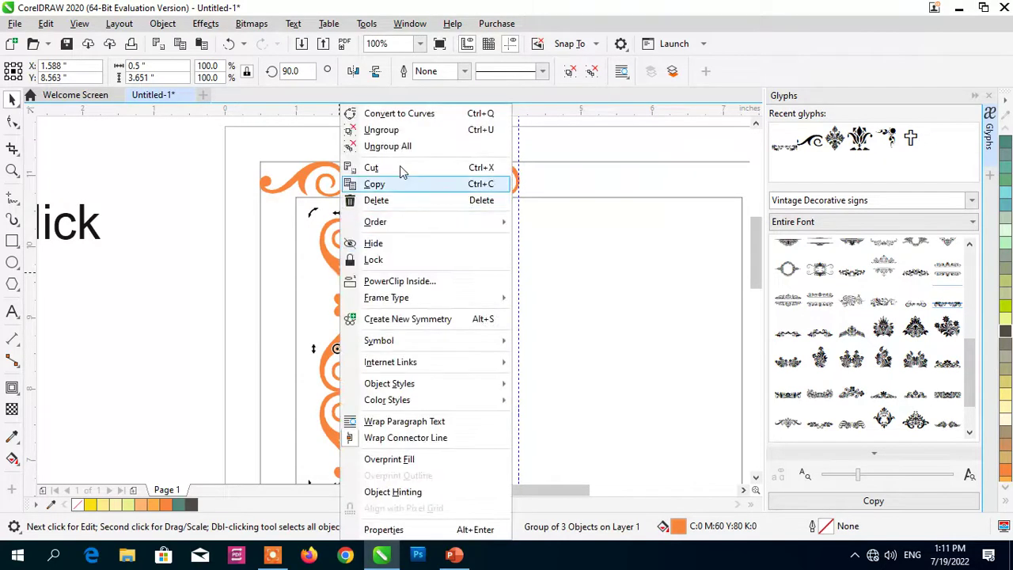
pyautogui.click(434, 130)
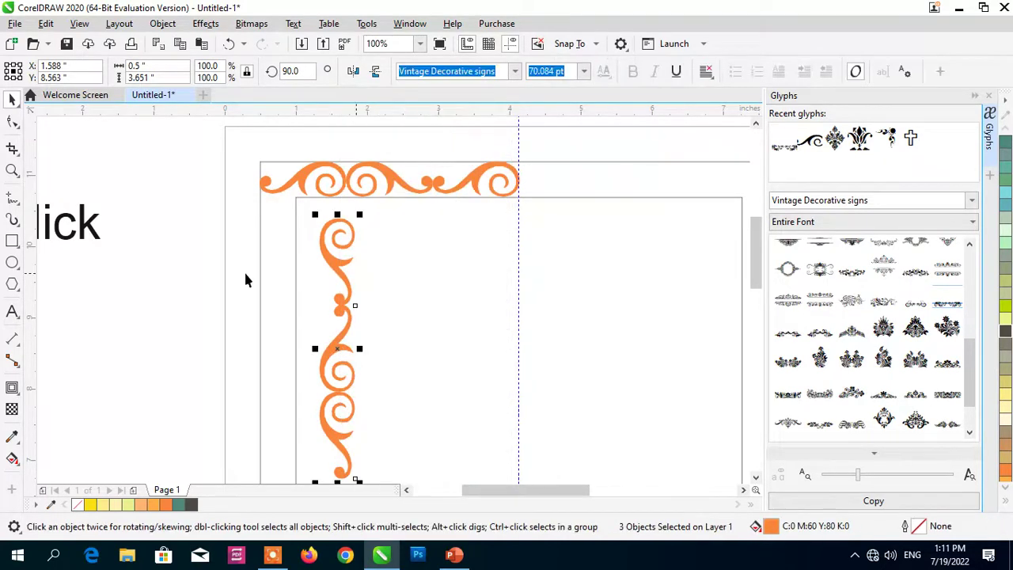
# Step: Delete the topmost swirl of the ungrouped vertical strip inside the inner rectangle
pyautogui.click(205, 274)
pyautogui.click(340, 265)
pyautogui.press('Delete')
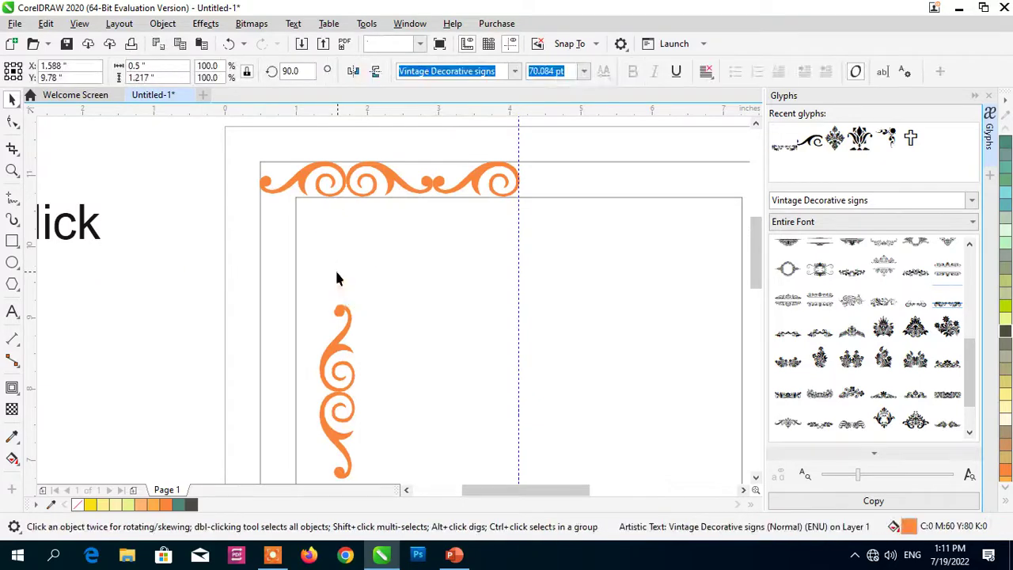
pyautogui.click(336, 277)
# Step: Group the two remaining vertical swirls and move the pair up to the inner rectangle's left edge, below the top strip
pyautogui.moveTo(377, 437); pyautogui.dragTo(391, 483)
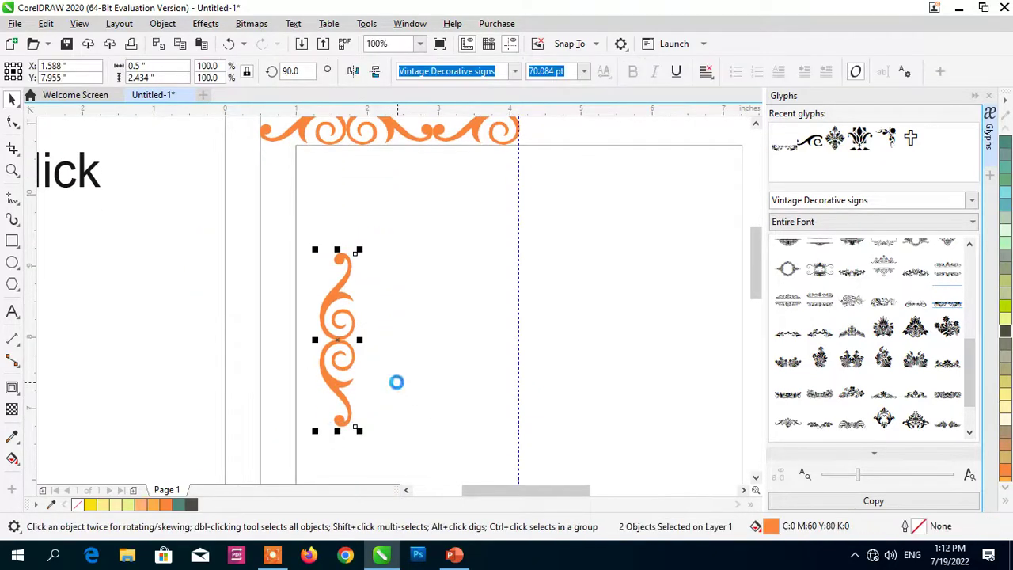
pyautogui.hotkey('ctrl', 'g')
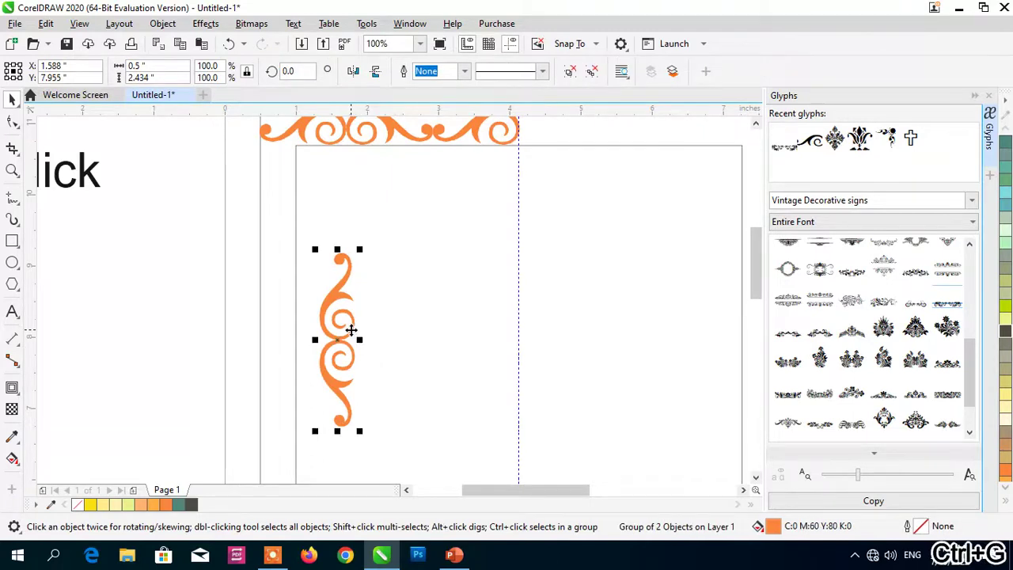
pyautogui.moveTo(352, 329); pyautogui.dragTo(289, 216)
pyautogui.moveTo(310, 239); pyautogui.dragTo(316, 239)
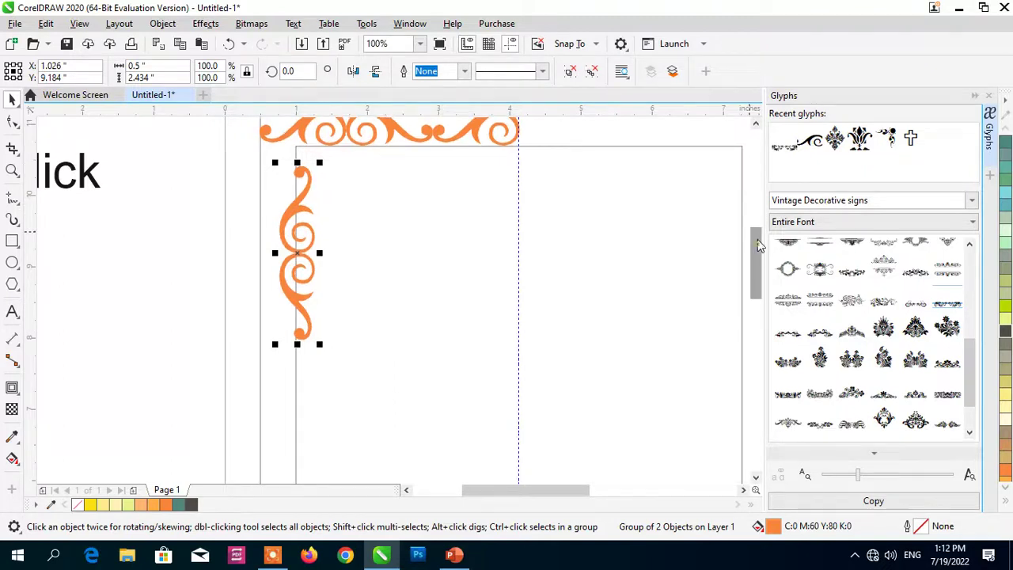
# Step: Align the grouped vertical swirl pair to the top and left edges of the grouped border rectangles
pyautogui.moveTo(754, 240); pyautogui.dragTo(755, 229)
pyautogui.keyDown('shift'); pyautogui.click(579, 157); pyautogui.keyUp('shift')
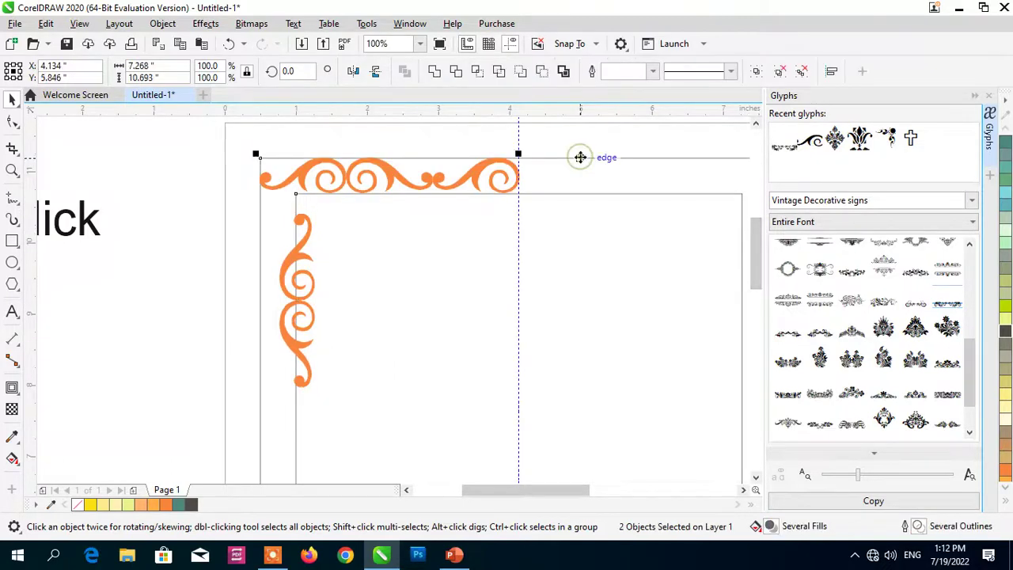
pyautogui.press('t')
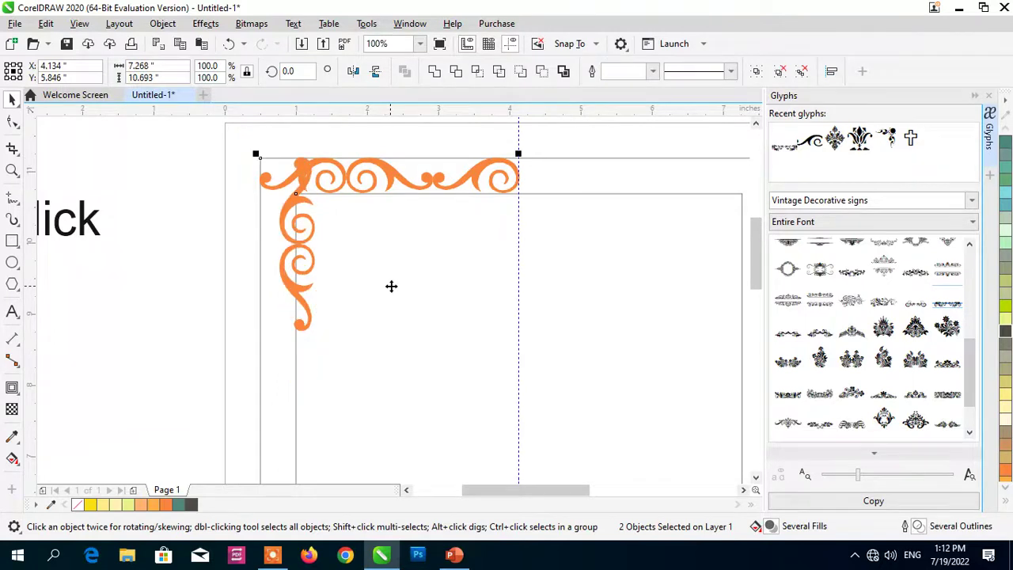
pyautogui.press('l')
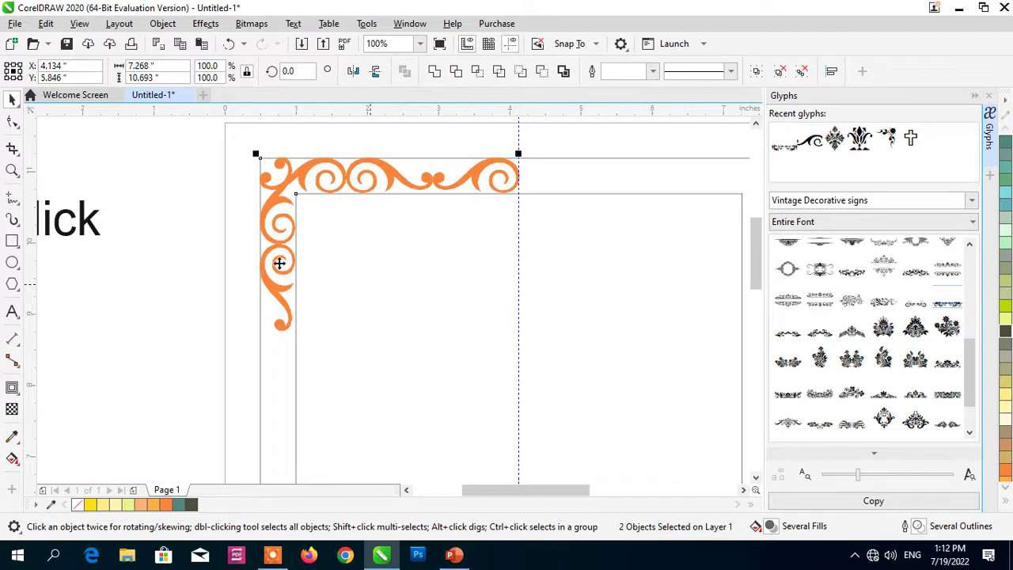
pyautogui.click(167, 229)
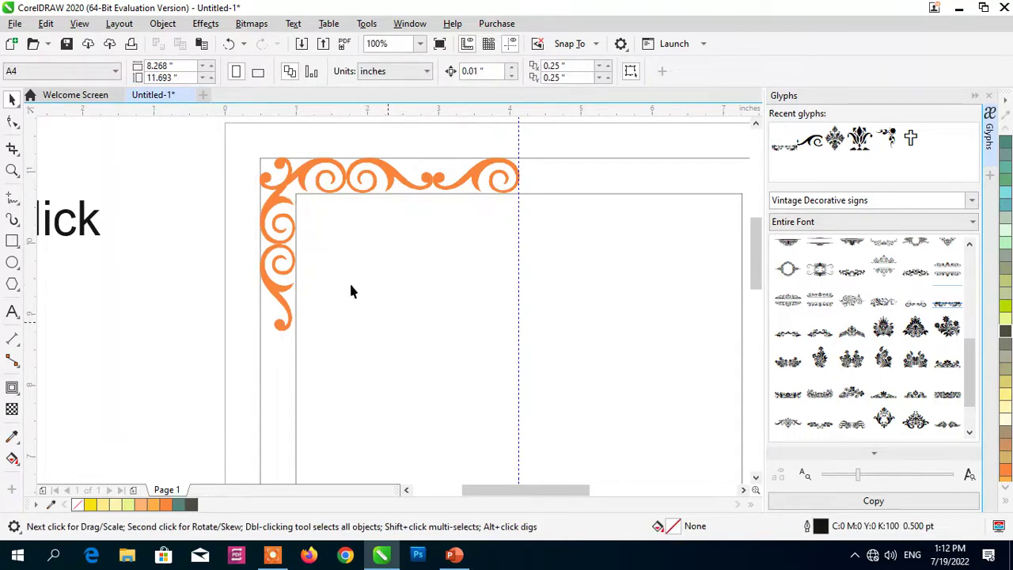
# Step: Ungroup the vertical swirl pair and mirror a copy of its lower swirl downward, so the two curled ends meet
pyautogui.moveTo(532, 486); pyautogui.dragTo(554, 488)
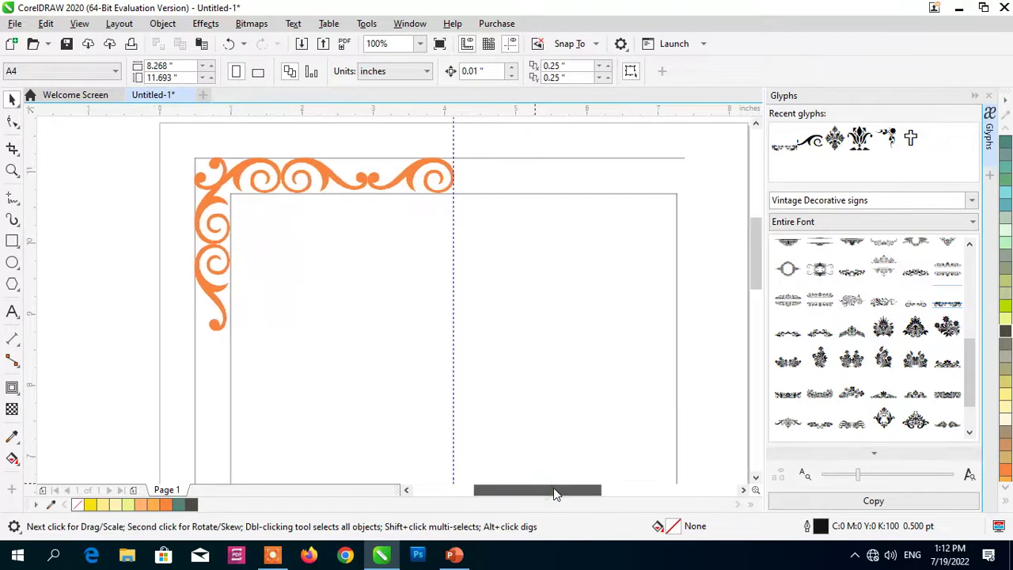
pyautogui.moveTo(760, 277); pyautogui.dragTo(760, 292)
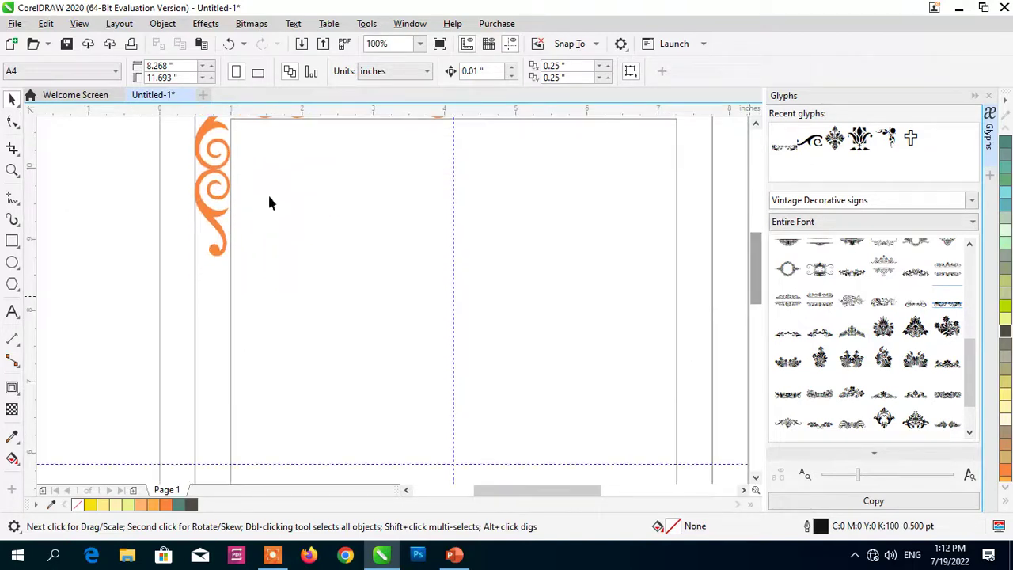
pyautogui.click(210, 216)
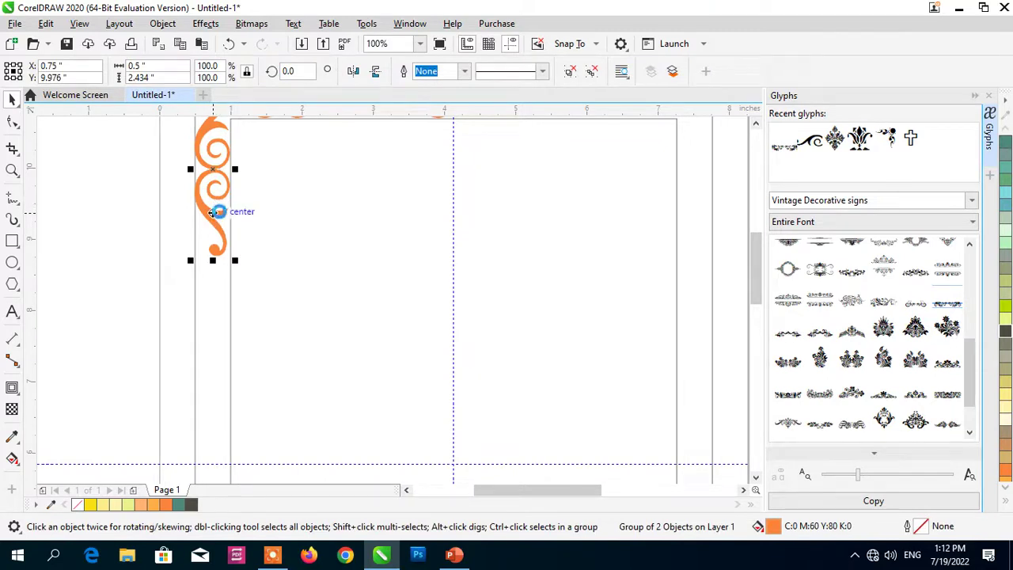
pyautogui.hotkey('ctrl', 'u')
pyautogui.click(163, 192)
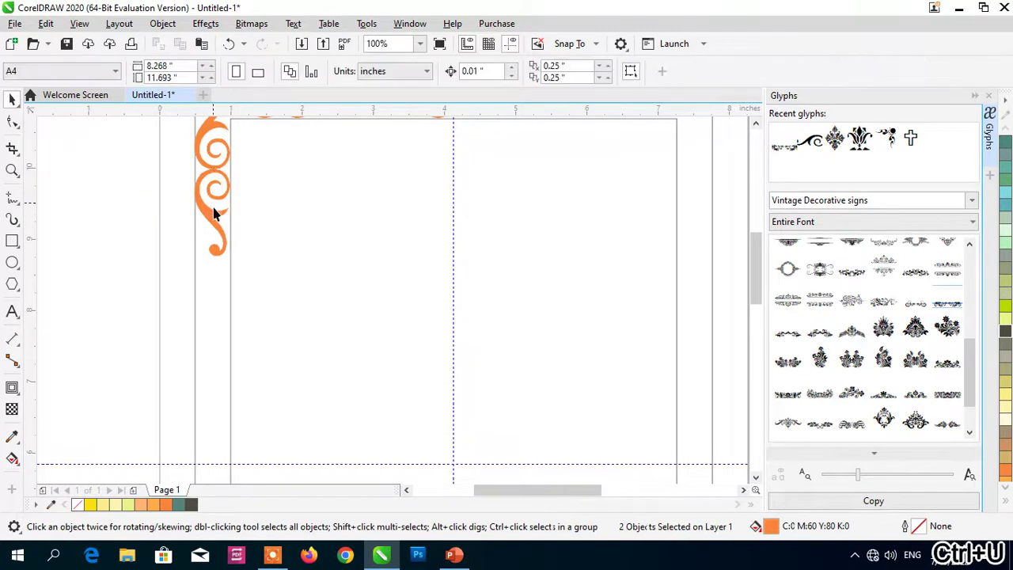
pyautogui.click(214, 219)
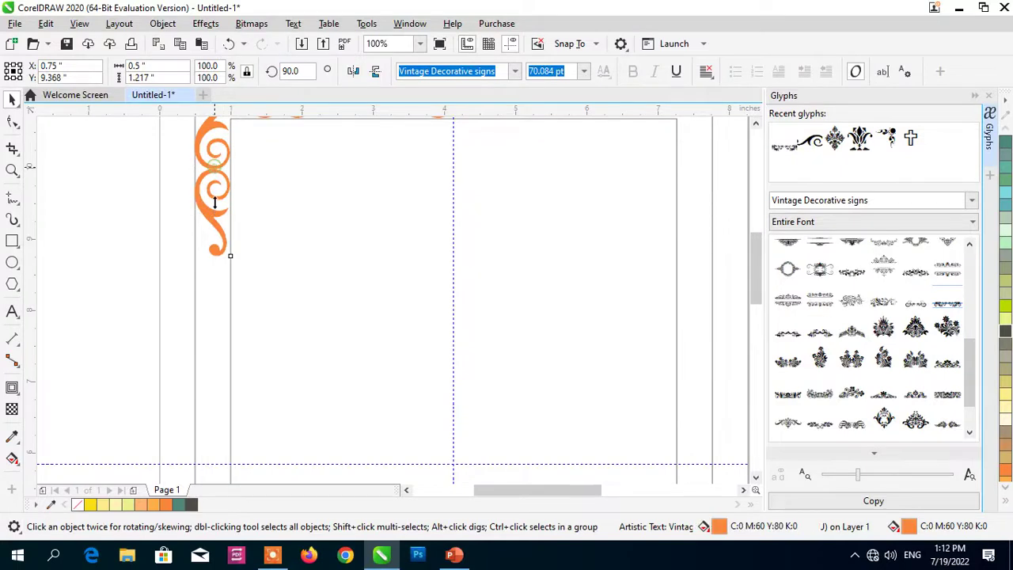
pyautogui.moveTo(215, 167); pyautogui.dragTo(214, 267)
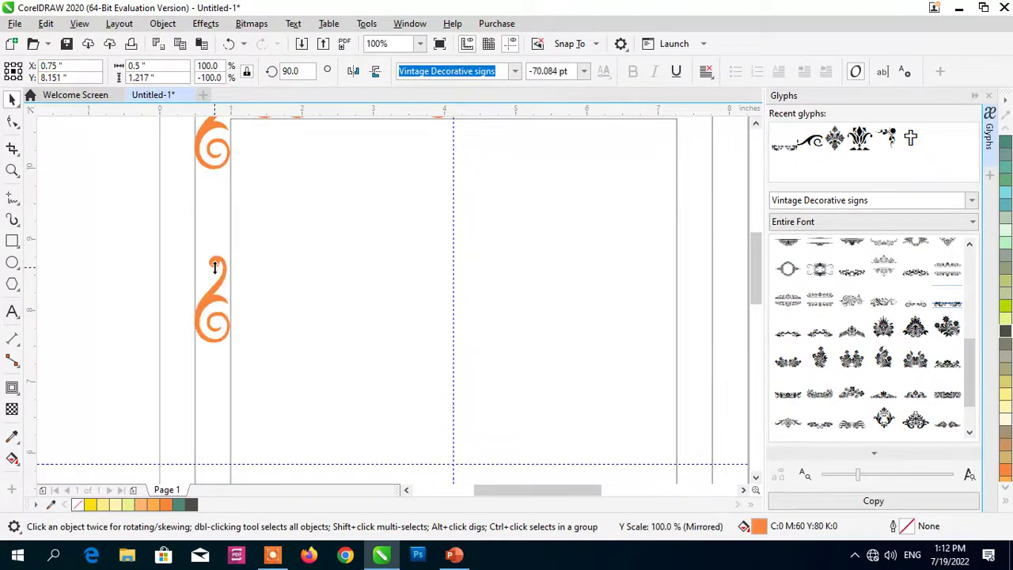
pyautogui.click(215, 268)
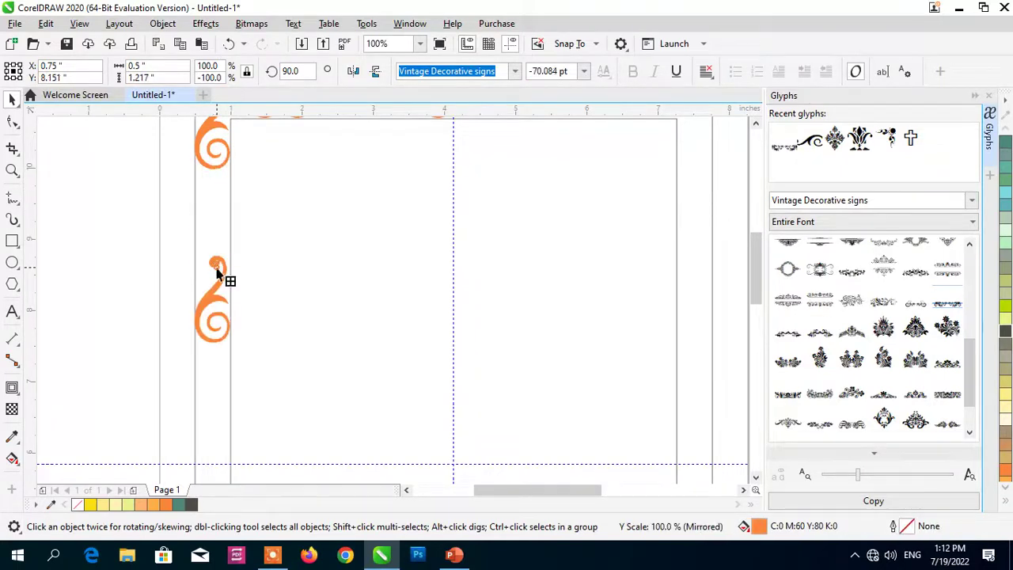
pyautogui.click(137, 333)
# Step: Extend the left strip with two more mirrored swirl copies, each flipped downward from the last one, past the horizontal guideline
pyautogui.click(221, 306)
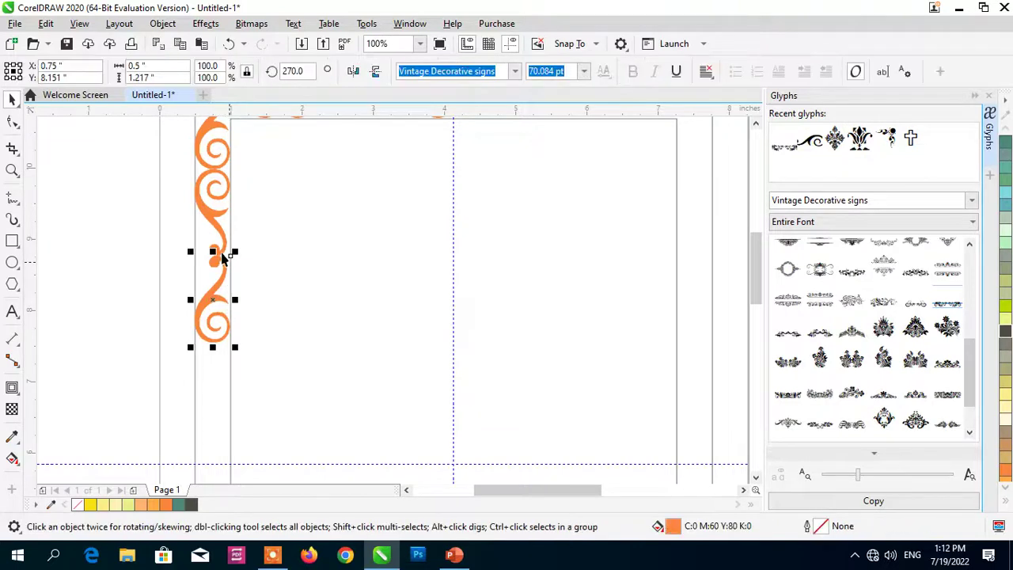
pyautogui.moveTo(214, 329); pyautogui.dragTo(222, 356)
pyautogui.click(220, 357)
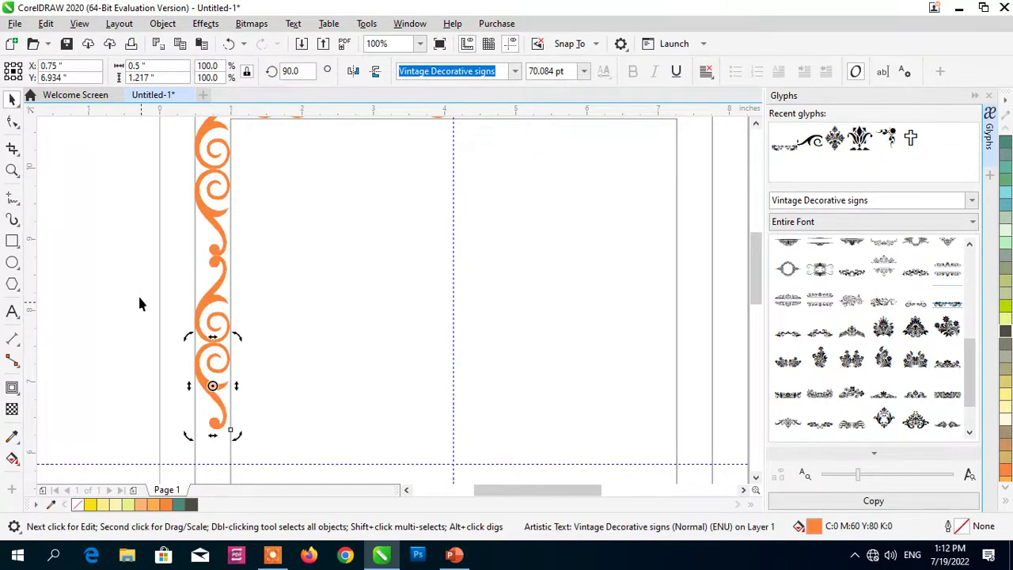
pyautogui.click(137, 294)
pyautogui.click(217, 356)
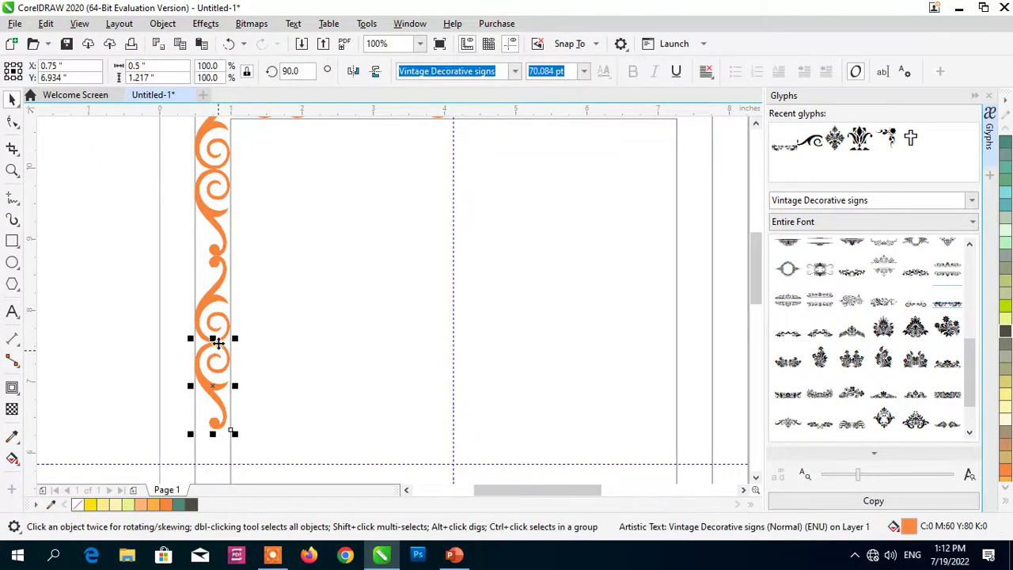
pyautogui.moveTo(215, 339); pyautogui.dragTo(221, 444)
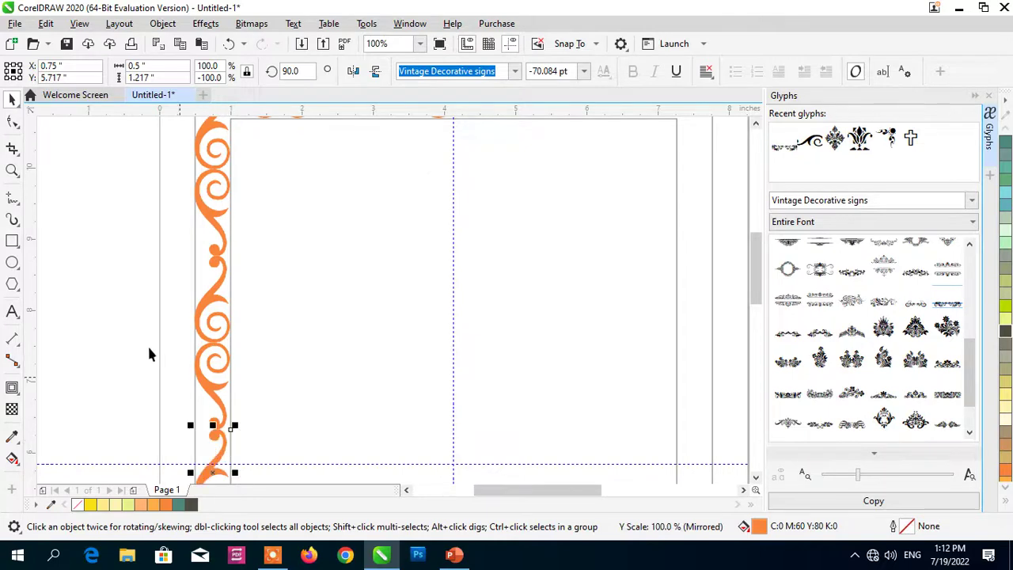
# Step: Move the lowest swirl, which crosses the horizontal guideline, off the page to the left
pyautogui.doubleClick(274, 315)
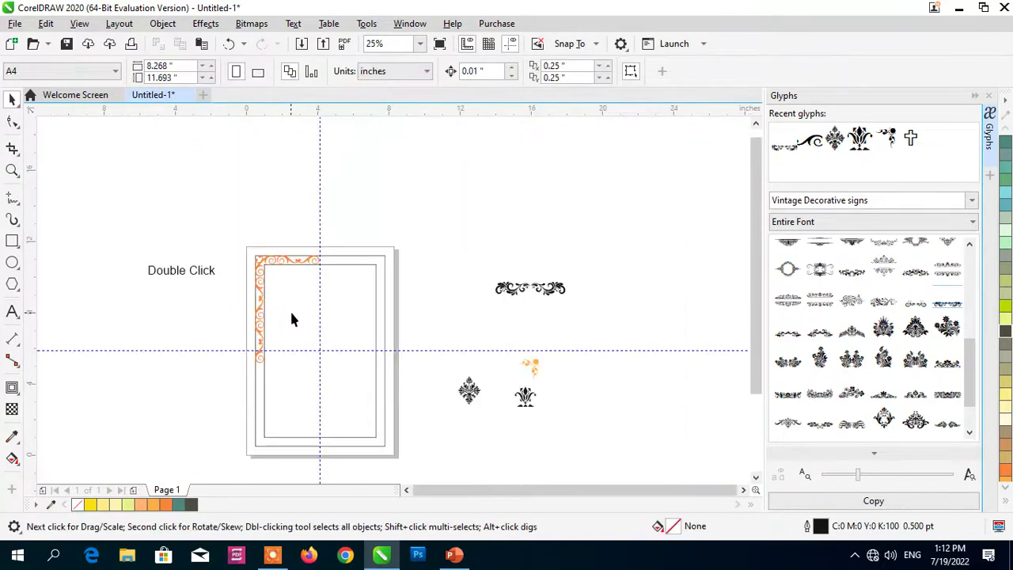
pyautogui.scroll(1, 289, 319)
pyautogui.scroll(-1, 754, 299)
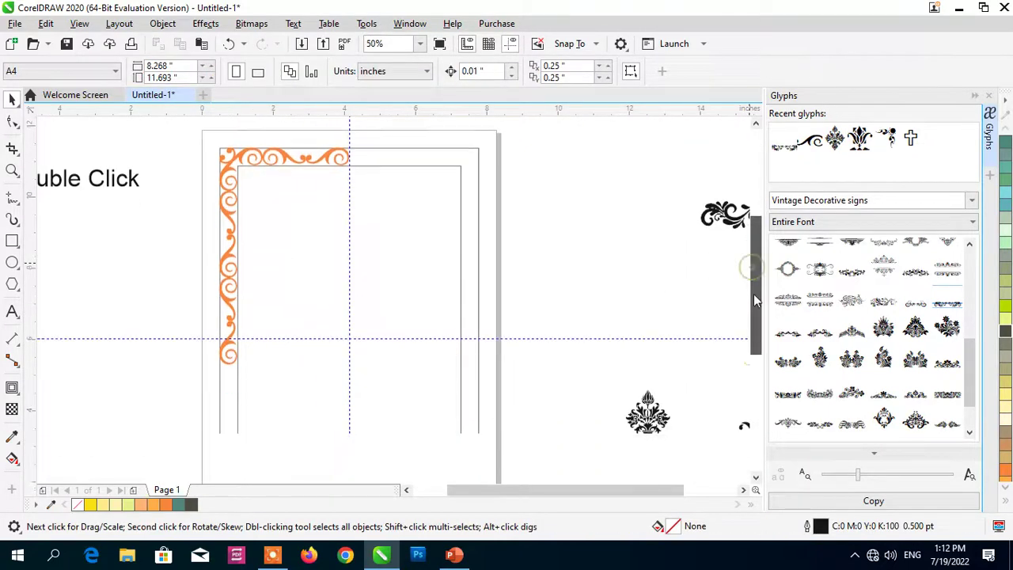
pyautogui.scroll(1, 215, 277)
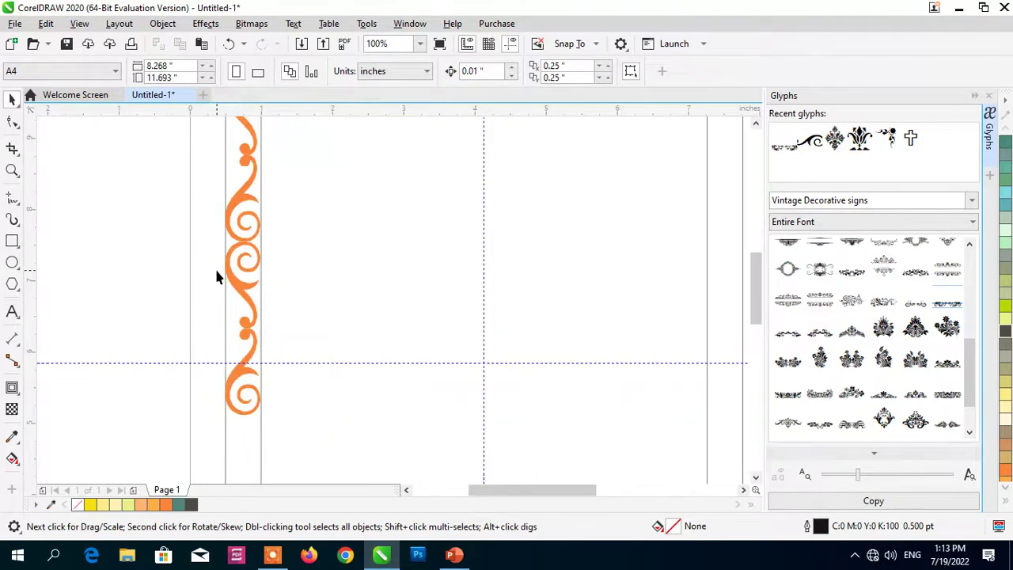
pyautogui.scroll(-1, 222, 271)
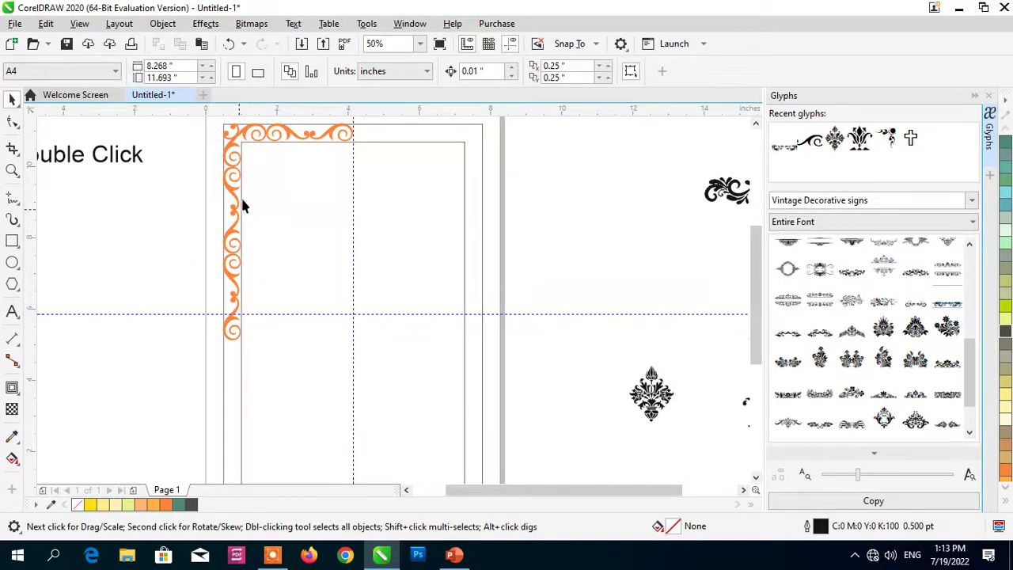
pyautogui.click(237, 327)
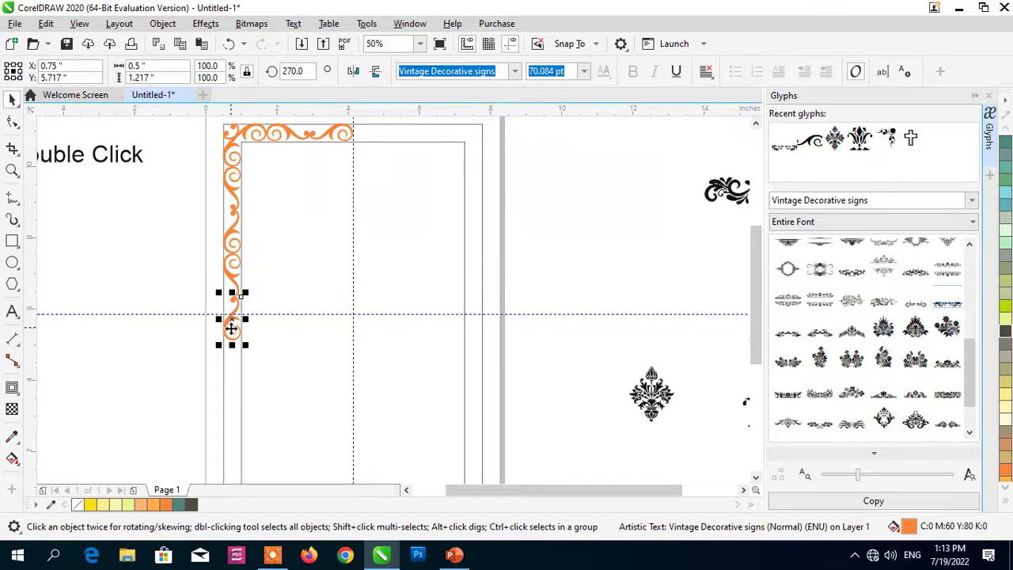
pyautogui.moveTo(231, 328); pyautogui.dragTo(136, 378)
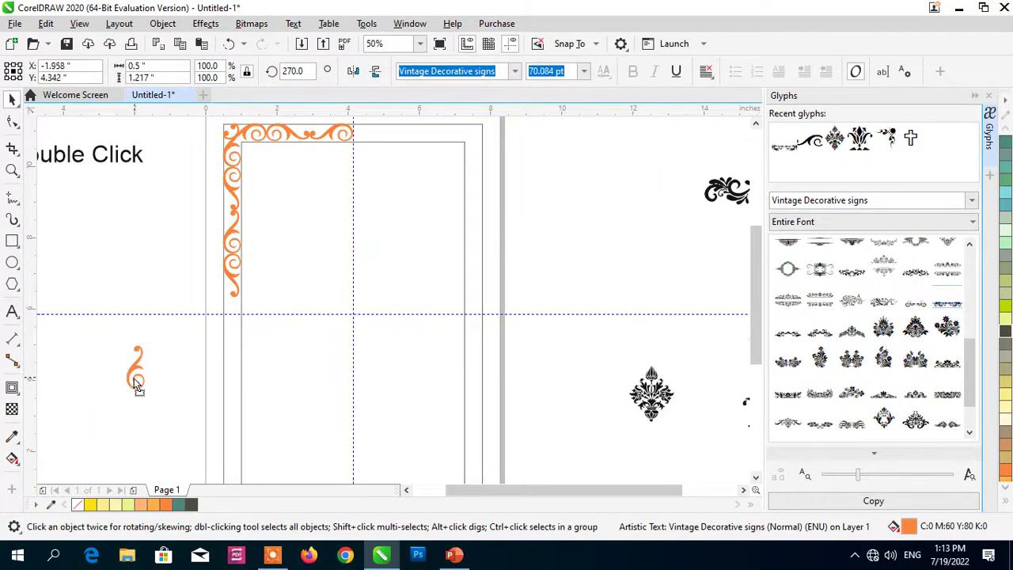
# Step: Select three swirls of the left strip, including its top and bottom ones, and stretch them down to the horizontal guideline
pyautogui.click(237, 157)
pyautogui.click(237, 202)
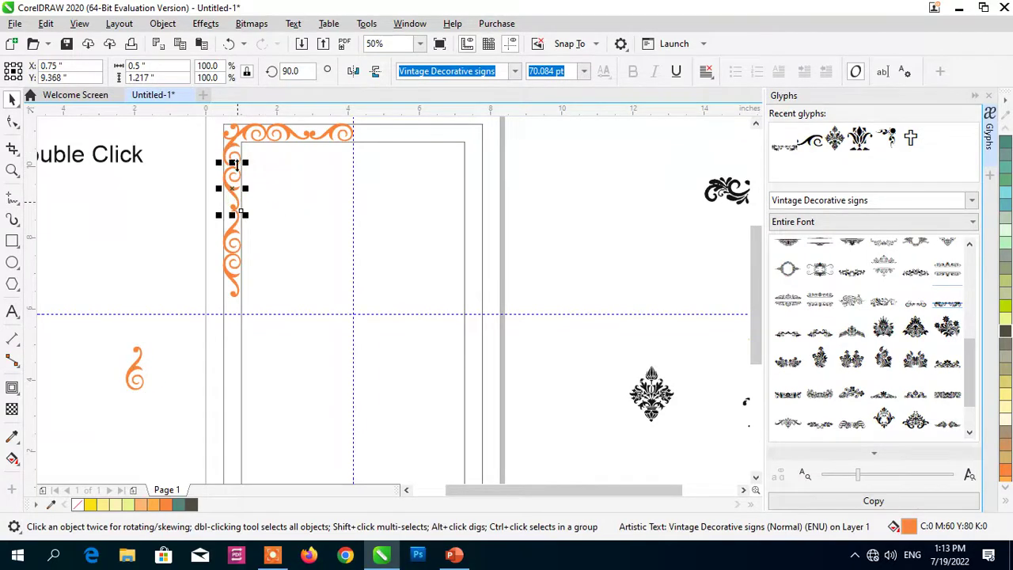
pyautogui.keyDown('shift'); pyautogui.click(231, 157); pyautogui.keyUp('shift')
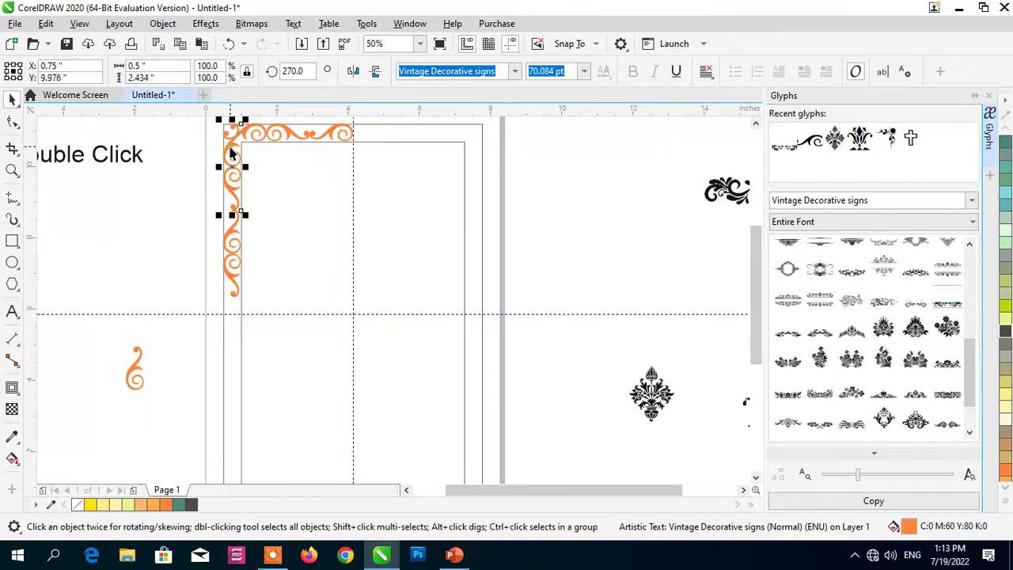
pyautogui.keyDown('shift'); pyautogui.click(237, 263); pyautogui.keyUp('shift')
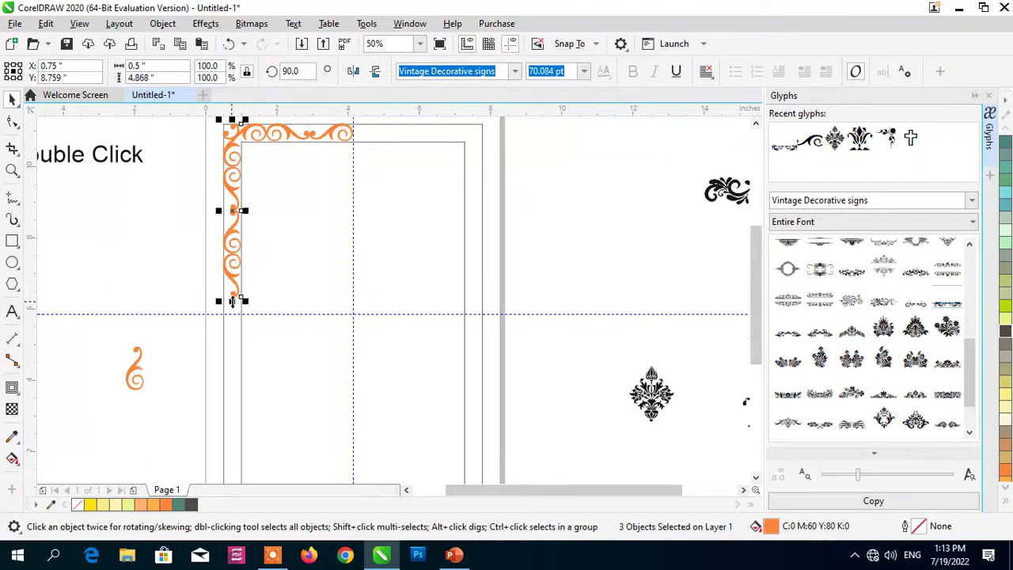
pyautogui.moveTo(232, 301); pyautogui.dragTo(231, 314)
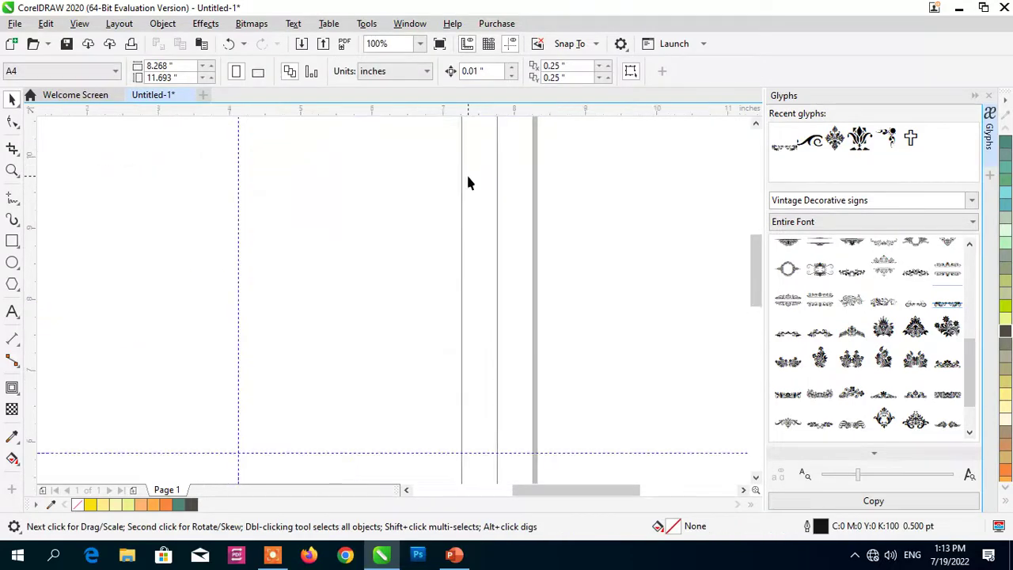
# Step: Group the top strip and all the left strip swirls into one corner object
pyautogui.press('F3')
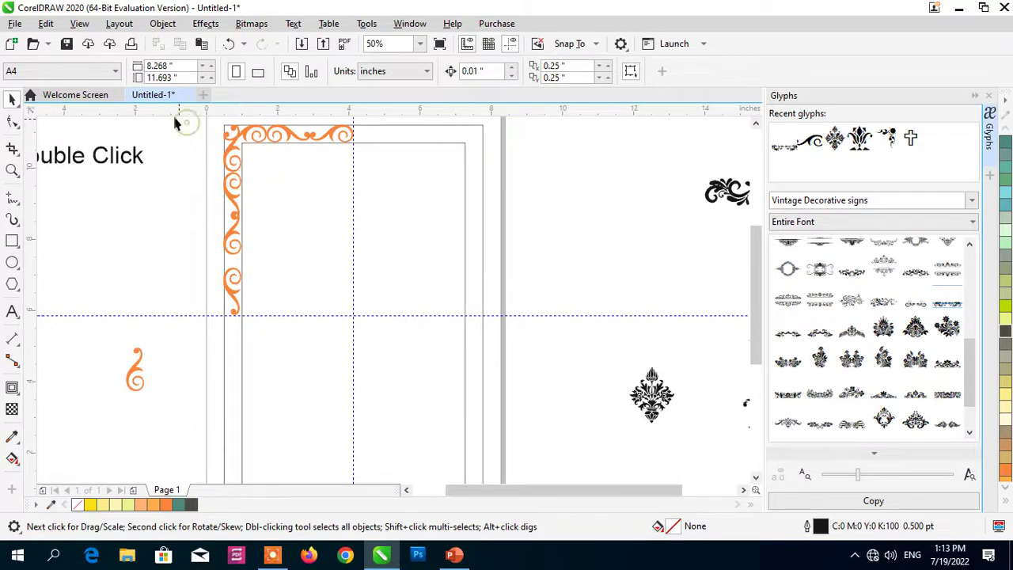
pyautogui.moveTo(169, 118); pyautogui.dragTo(364, 324)
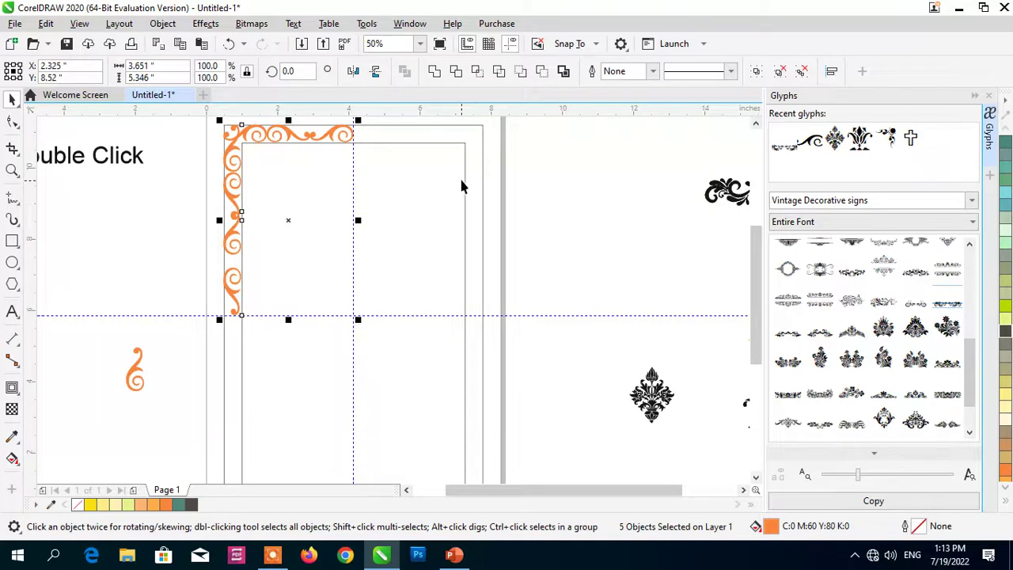
pyautogui.hotkey('ctrl', 'g')
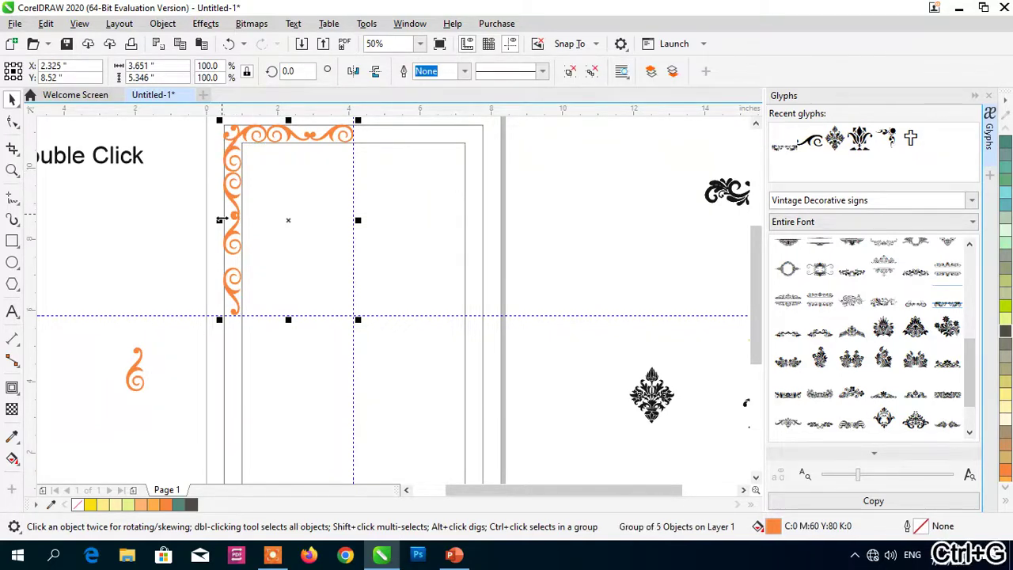
# Step: Undo an uneven flip of the corner group, and mirror a full-size copy horizontally across the vertical guideline onto the right half
pyautogui.moveTo(219, 220); pyautogui.dragTo(330, 222)
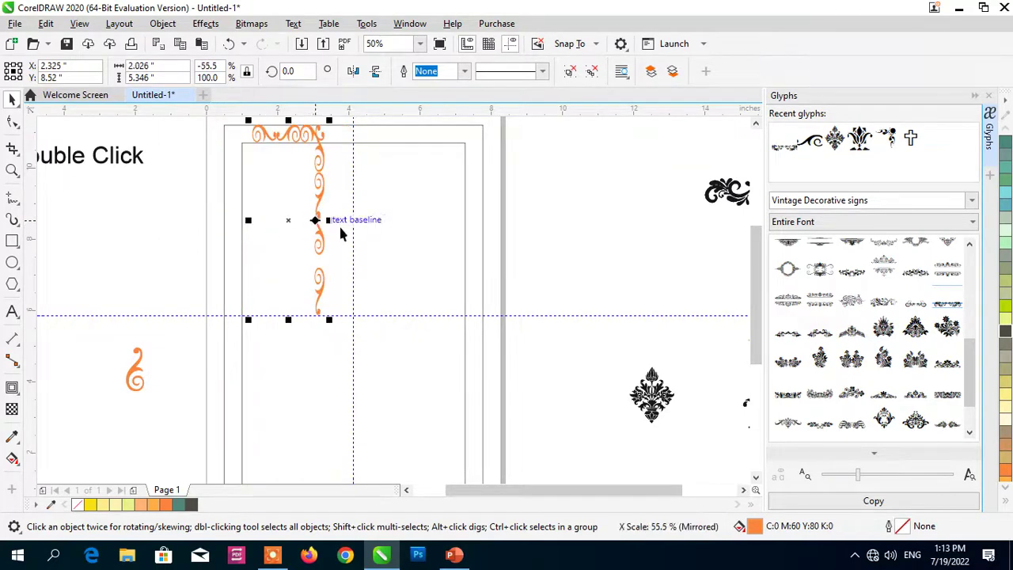
pyautogui.hotkey('ctrl', 'z')
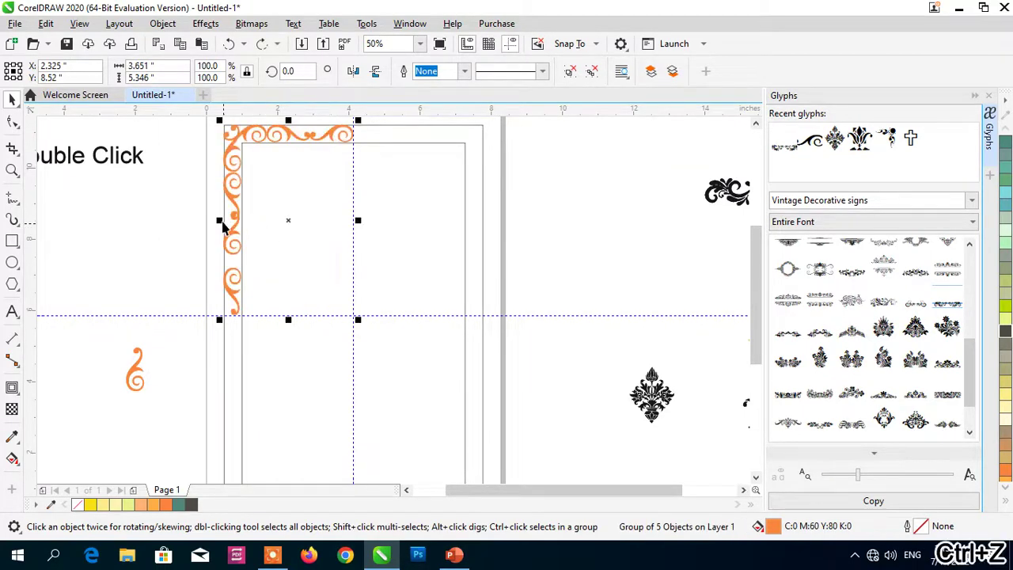
pyautogui.moveTo(219, 221); pyautogui.dragTo(387, 235)
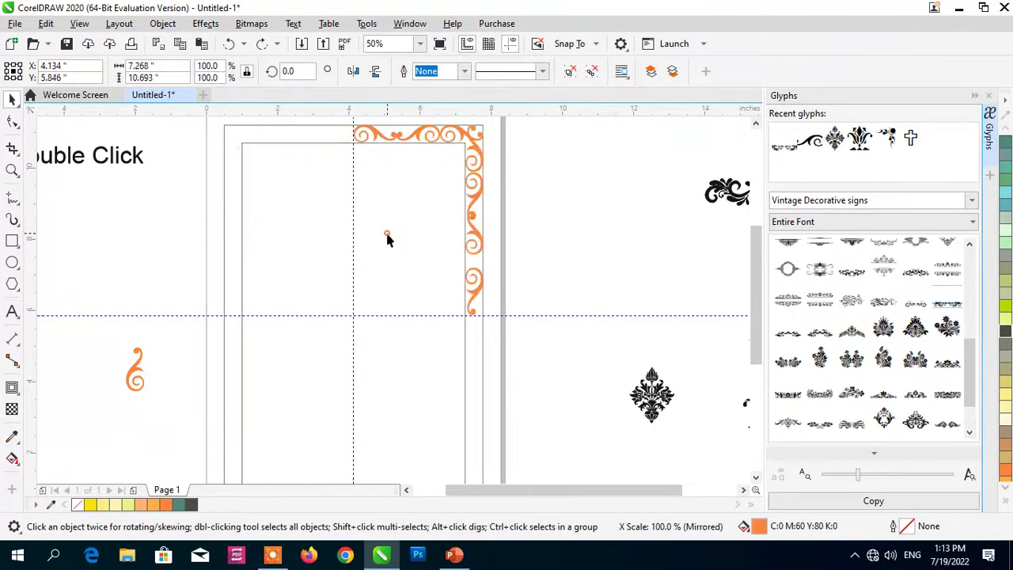
# Step: Undo the flip that left no original, and mirror a duplicate of the corner group onto the right half of the page
pyautogui.rightClick(387, 236)
pyautogui.hotkey('ctrl', 'z')
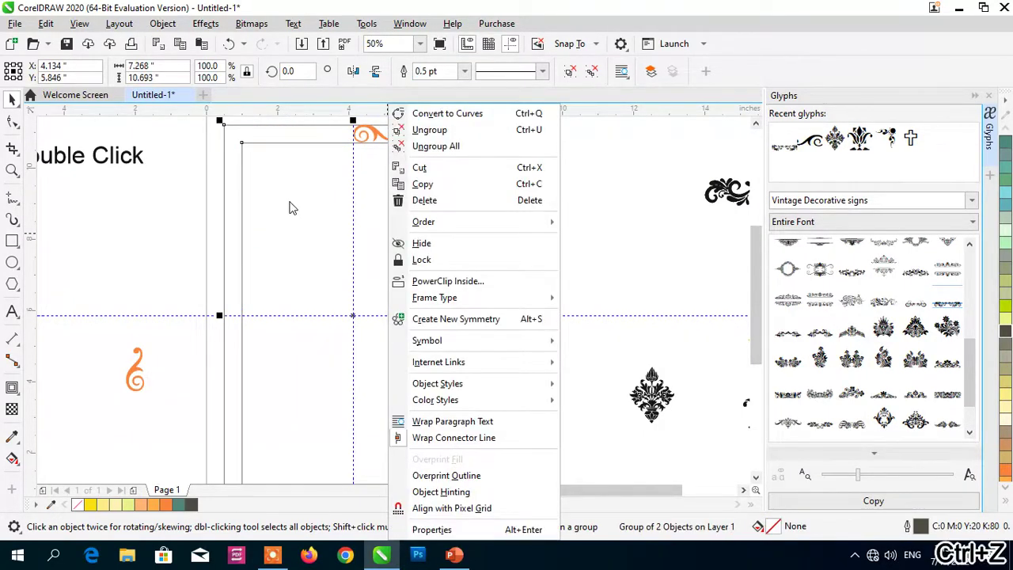
pyautogui.press('Escape')
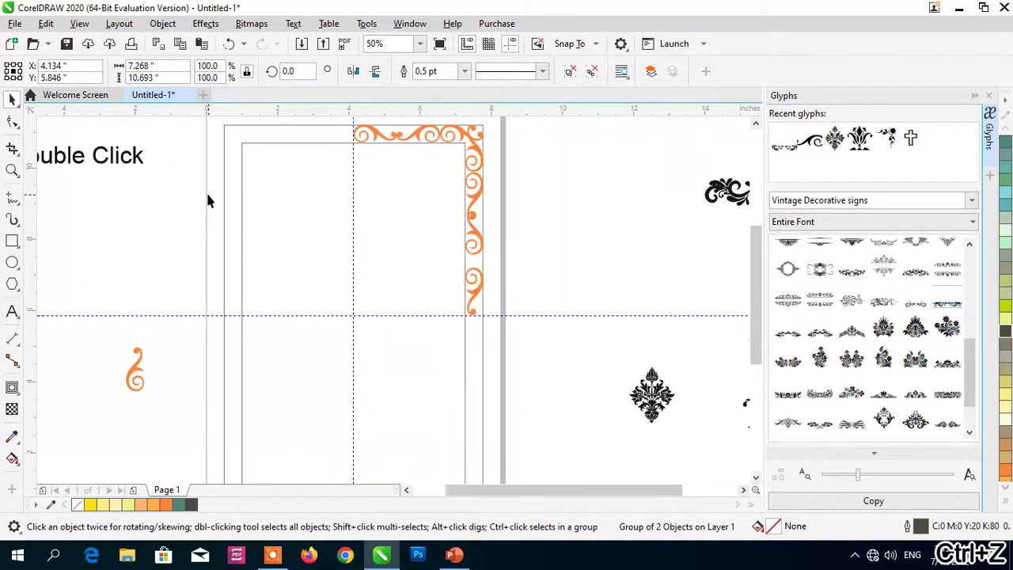
pyautogui.hotkey('ctrl', 'z')
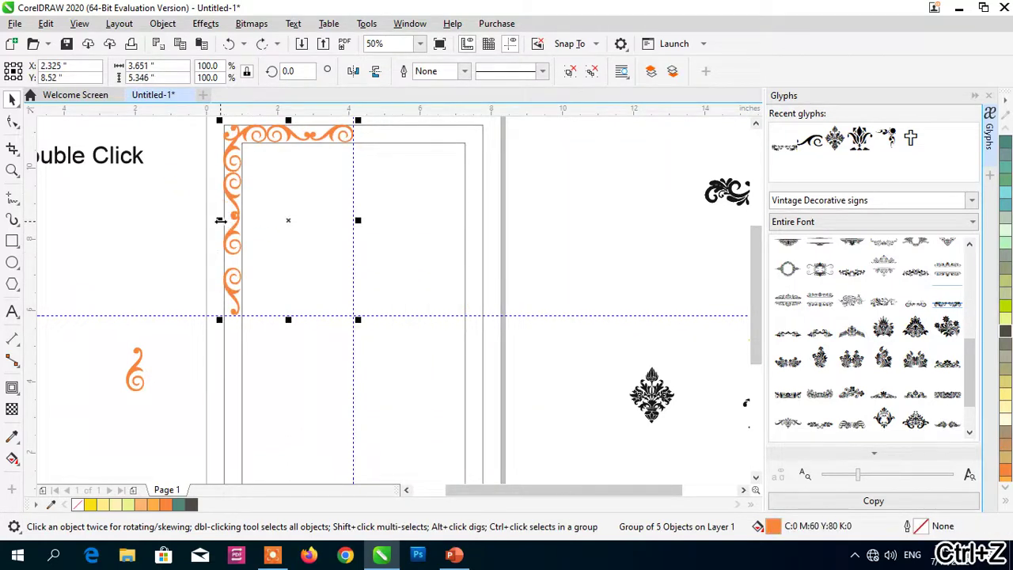
pyautogui.moveTo(219, 221); pyautogui.dragTo(396, 220)
pyautogui.rightClick(396, 219)
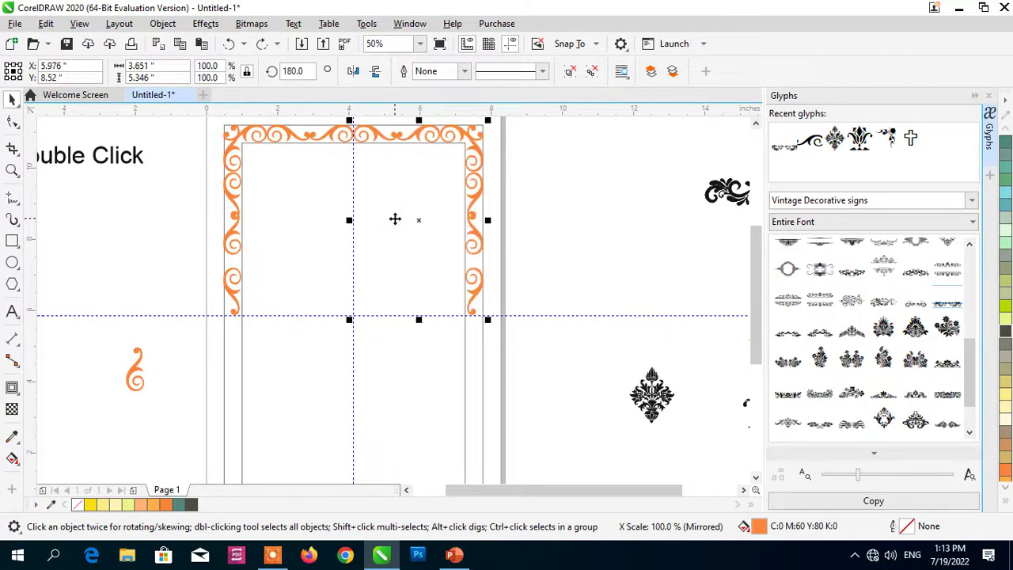
pyautogui.click(555, 173)
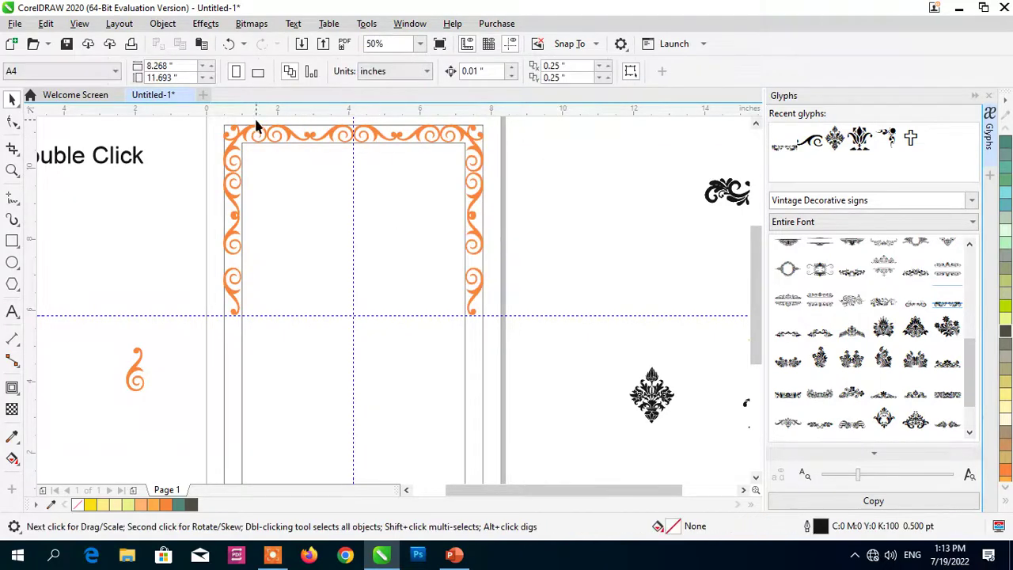
# Step: Select both upper corner groups and mirror a copy of them vertically across the horizontal guideline onto the page's lower half
pyautogui.moveTo(196, 124); pyautogui.dragTo(518, 325)
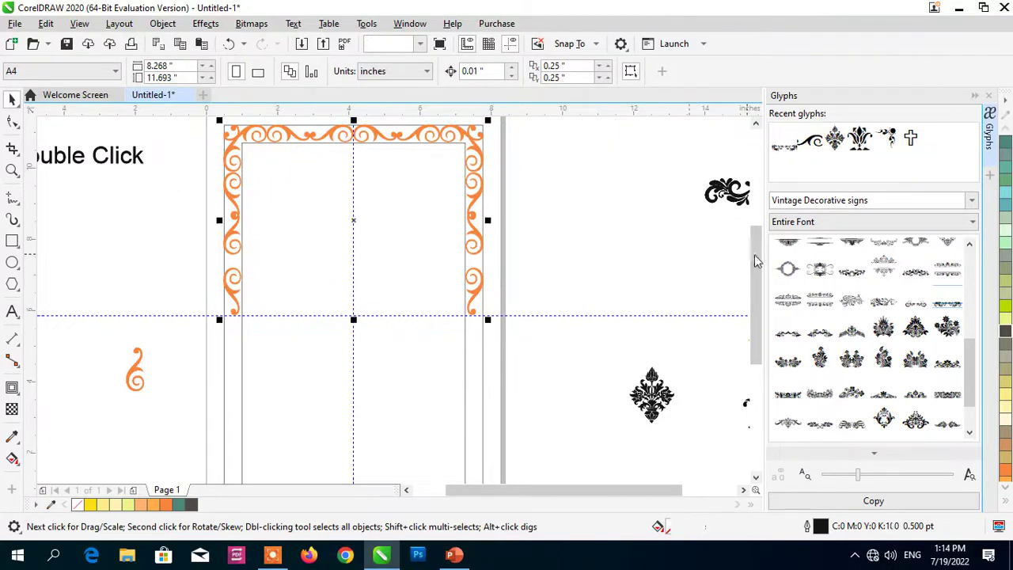
pyautogui.moveTo(754, 269)
pyautogui.mouseDown()
pyautogui.moveTo(755, 282)
pyautogui.moveTo(756, 270)
pyautogui.mouseUp()
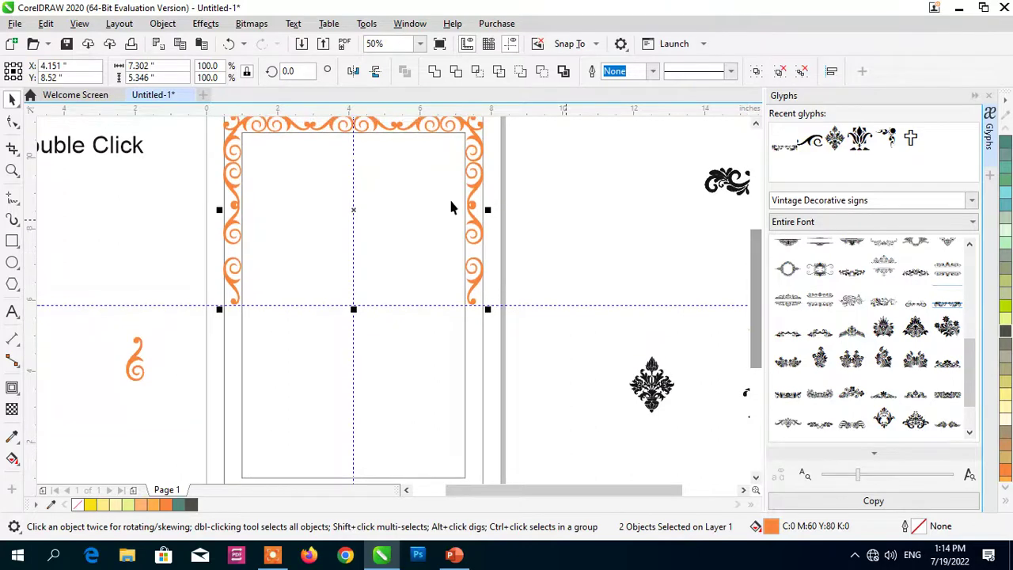
pyautogui.scroll(-1, 374, 203)
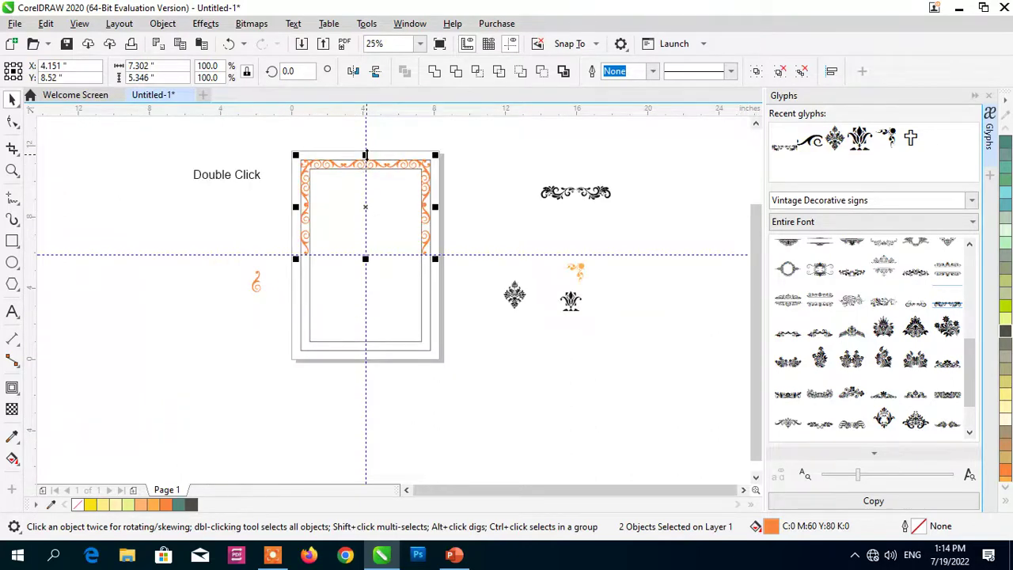
pyautogui.moveTo(365, 155); pyautogui.dragTo(375, 317)
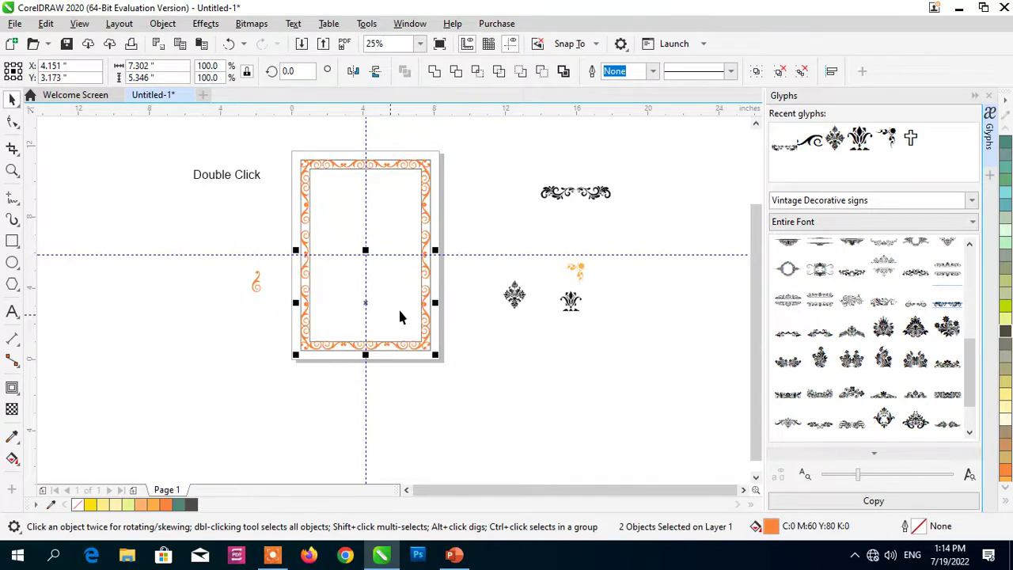
pyautogui.click(448, 222)
# Step: Delete the contoured rectangle group that outlines the swirl border
pyautogui.hscroll(-1, 330, 167)
pyautogui.scroll(3, 332, 165)
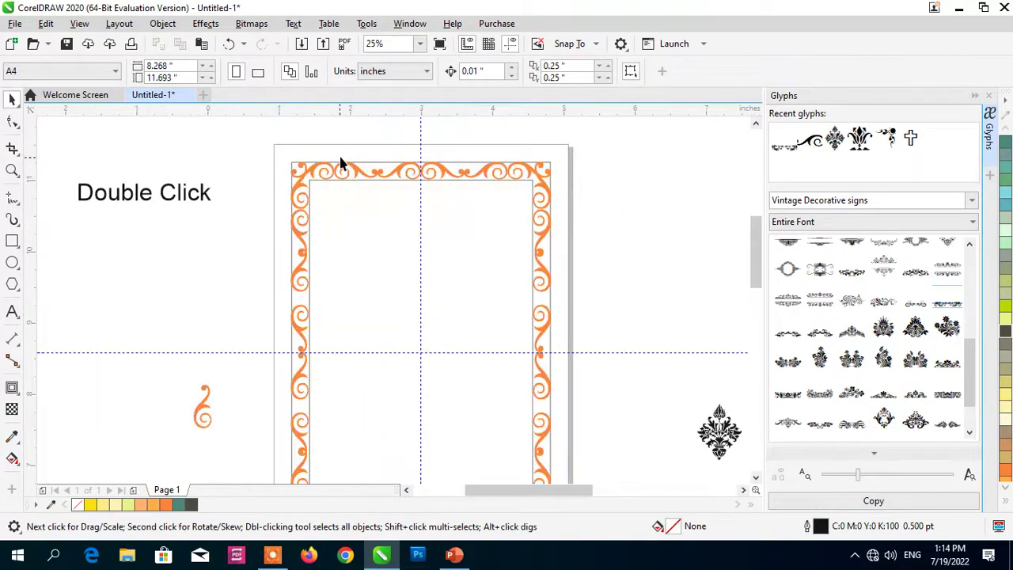
pyautogui.scroll(1, 430, 179)
pyautogui.doubleClick(431, 179)
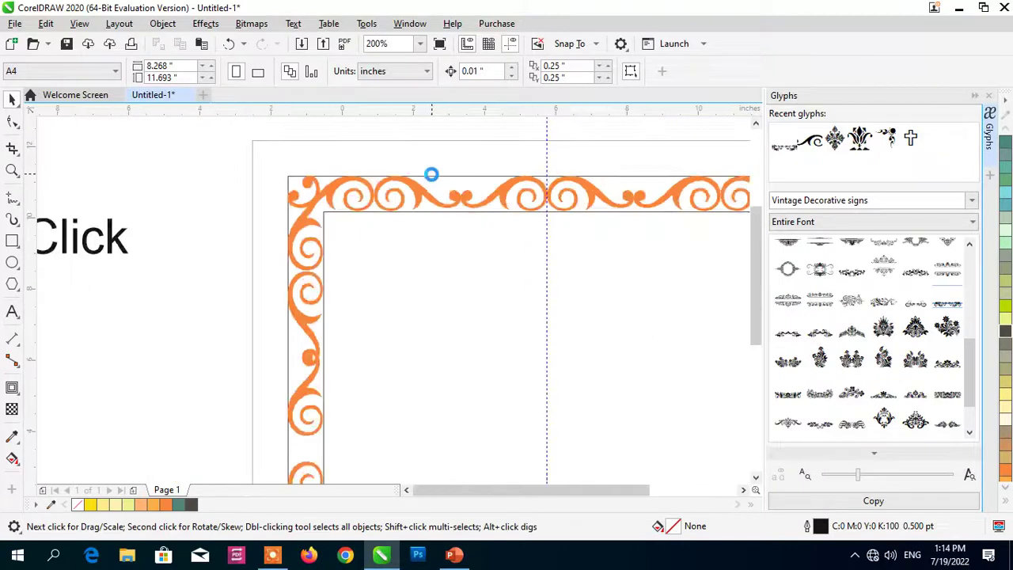
pyautogui.scroll(2, 492, 364)
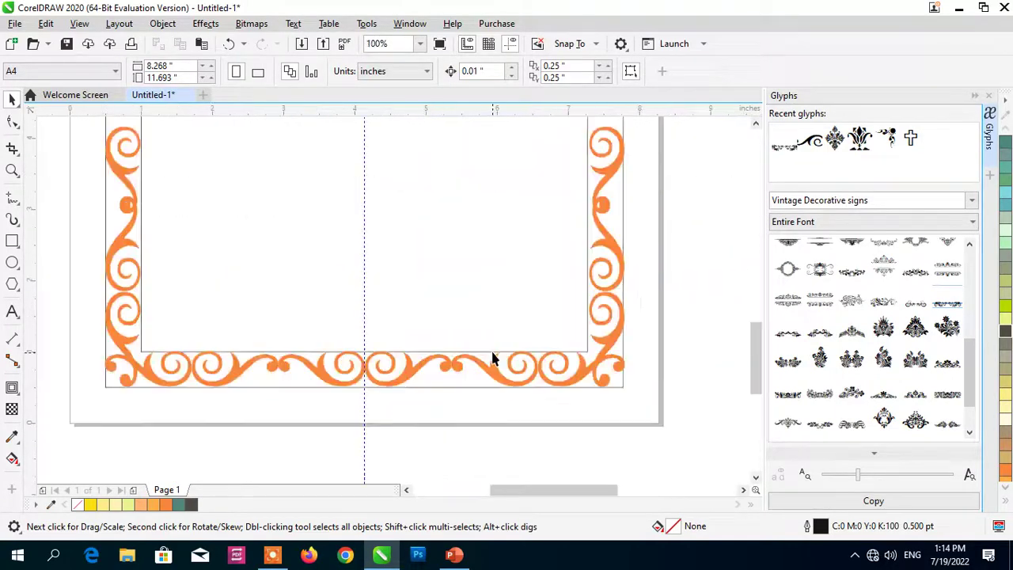
pyautogui.scroll(-1, 488, 309)
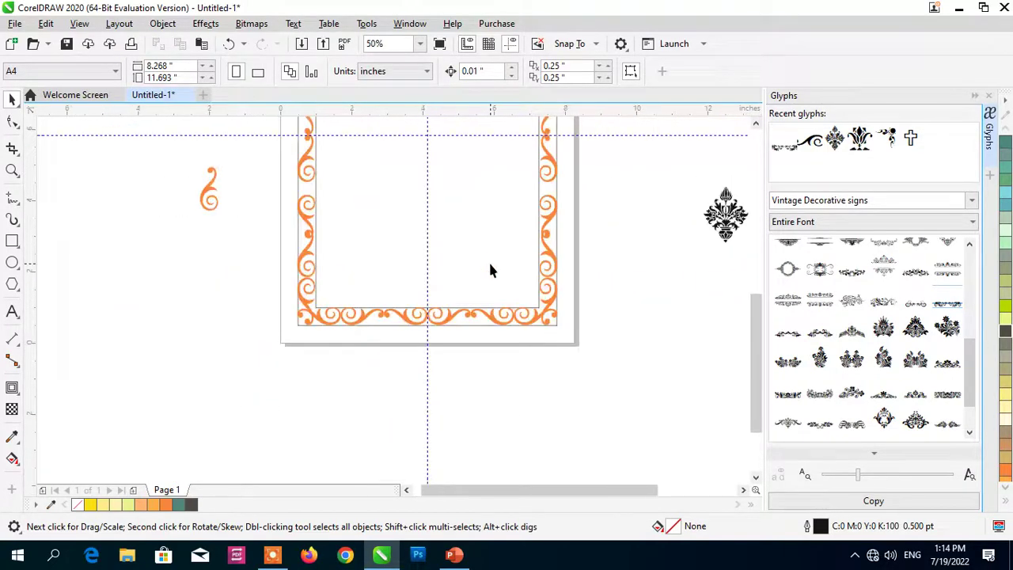
pyautogui.click(556, 235)
pyautogui.click(575, 247)
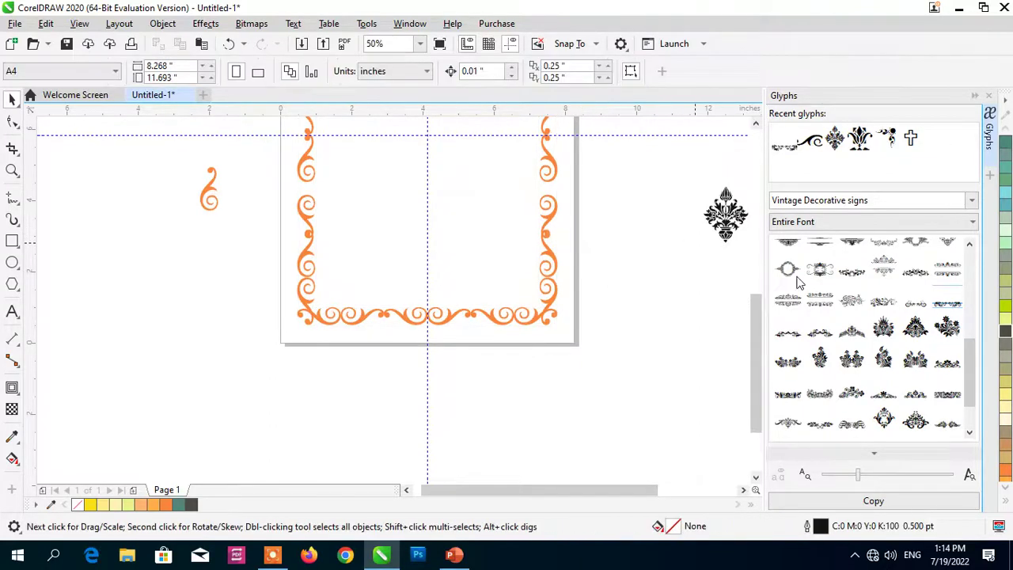
# Step: Draw a circle about 4.17 inches in diameter in the empty area to the right of the page
pyautogui.moveTo(757, 310); pyautogui.dragTo(758, 239)
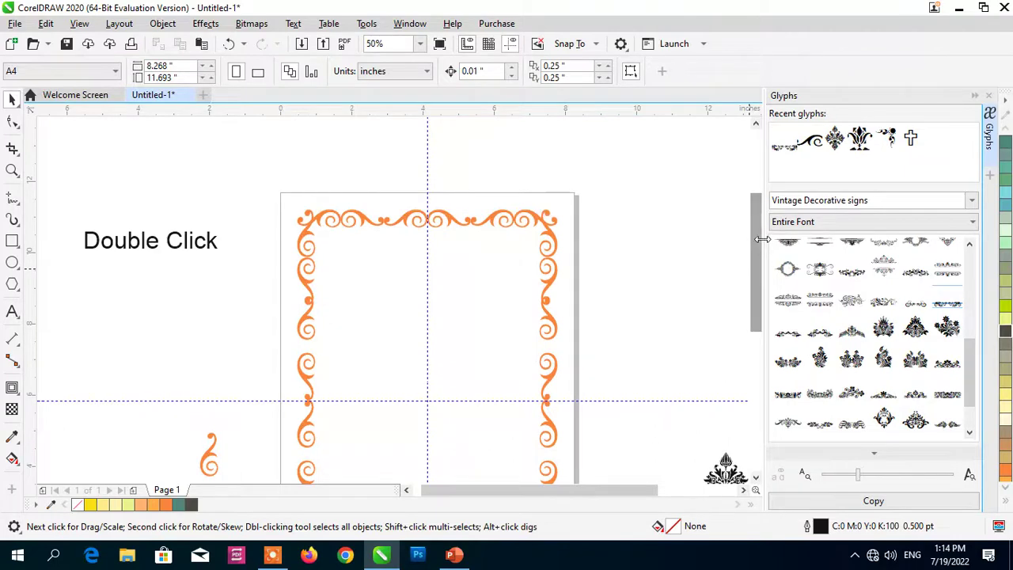
pyautogui.moveTo(763, 245); pyautogui.dragTo(756, 307)
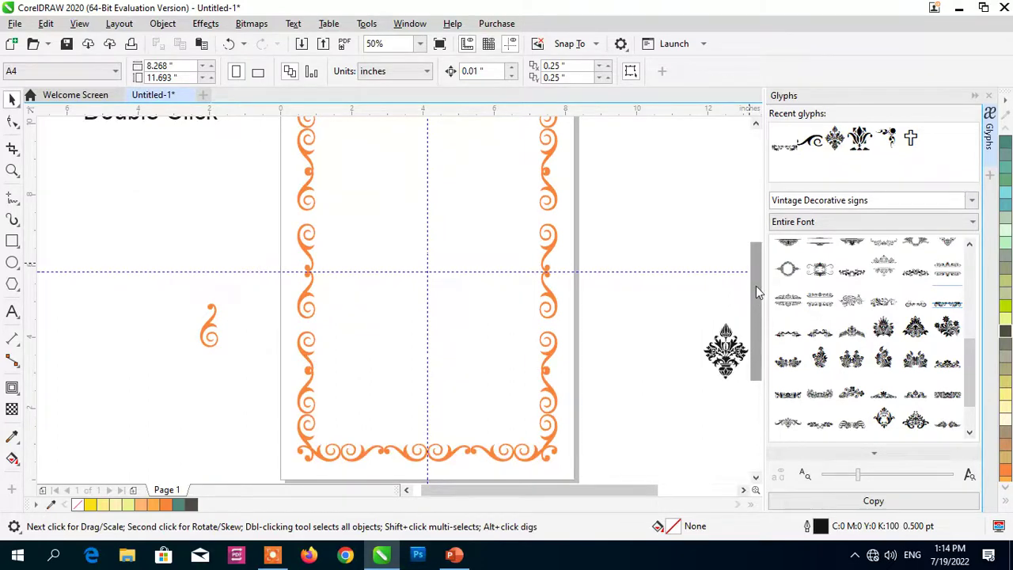
pyautogui.moveTo(757, 292); pyautogui.dragTo(755, 257)
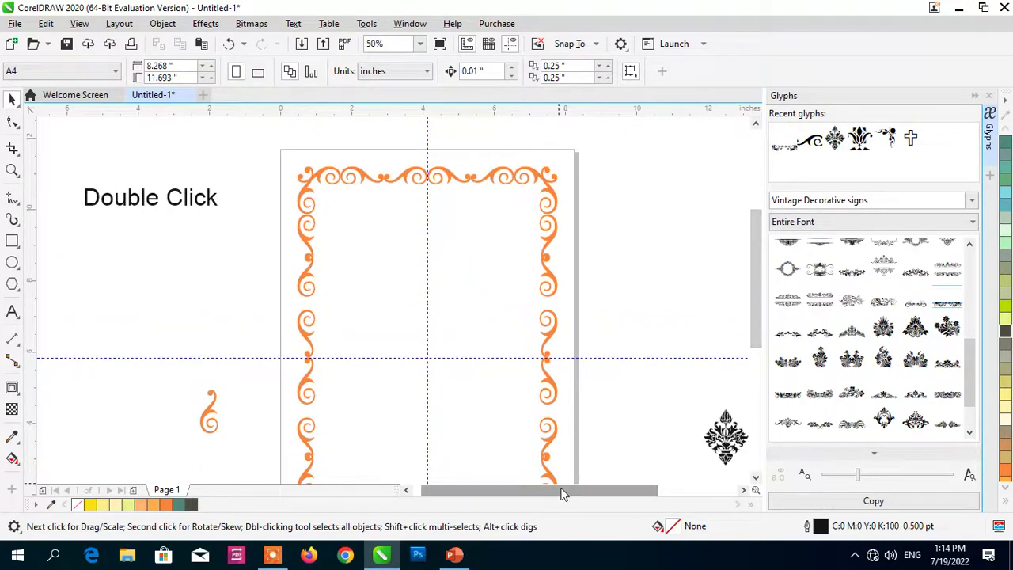
pyautogui.moveTo(562, 494); pyautogui.dragTo(672, 488)
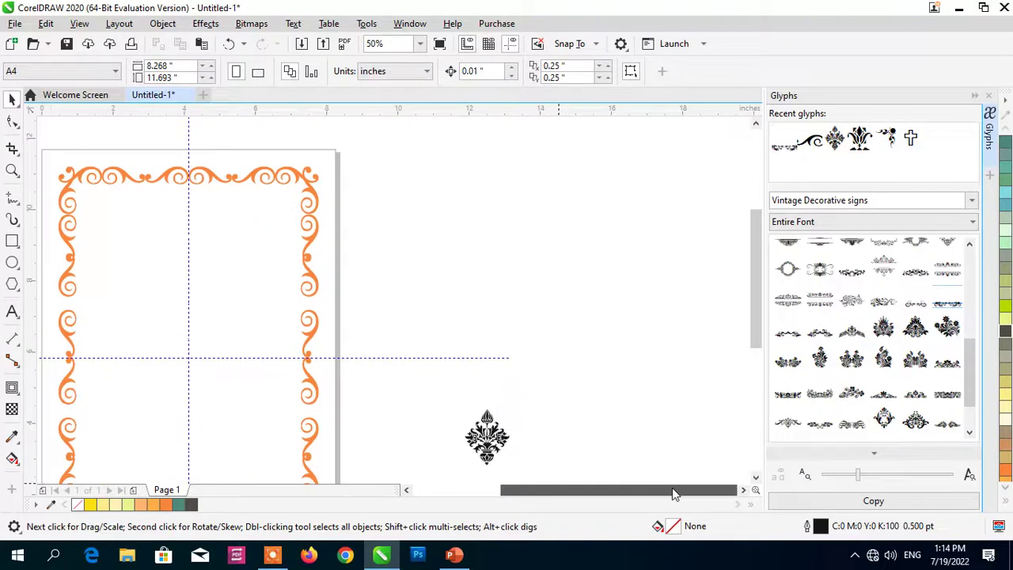
pyautogui.click(12, 241)
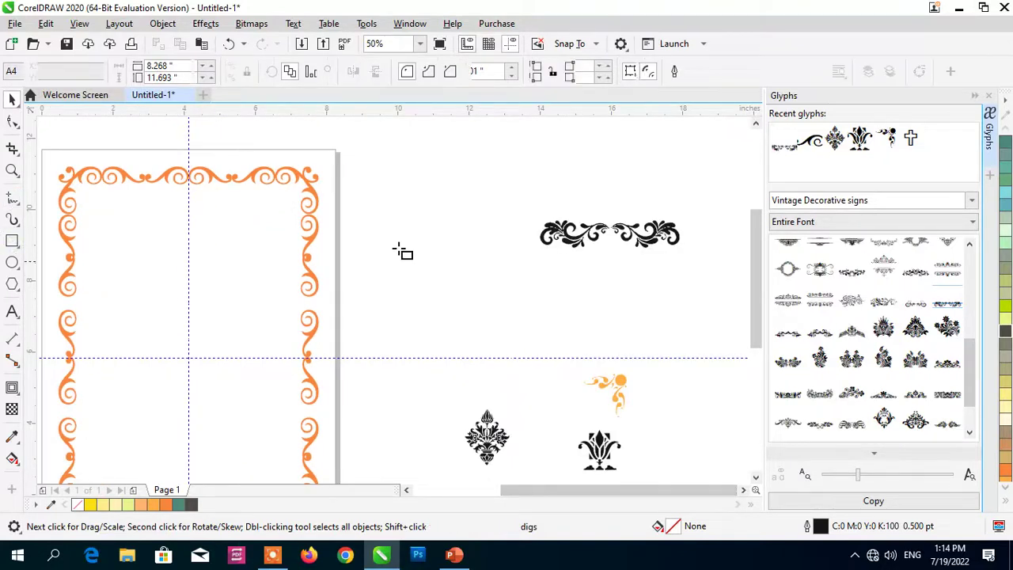
pyautogui.click(12, 263)
pyautogui.moveTo(396, 194); pyautogui.dragTo(531, 340)
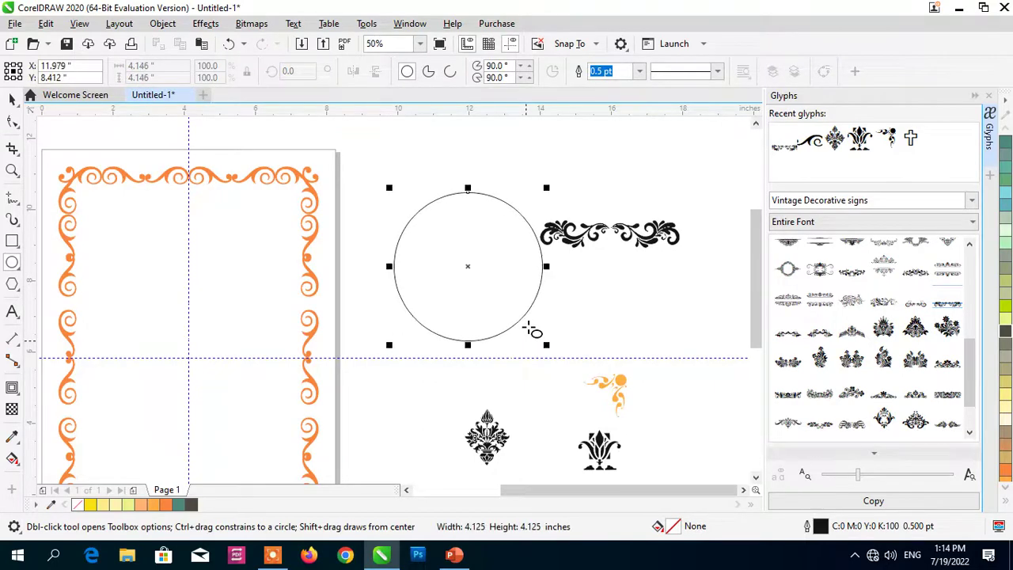
pyautogui.click(12, 101)
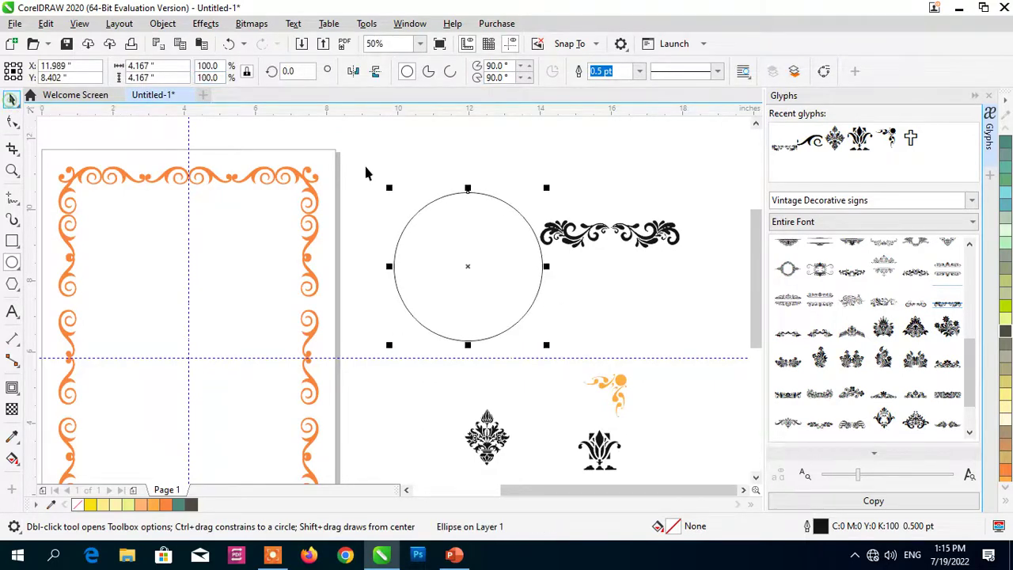
# Step: Scale the wide black floral glyph down to about 2.9 inches wide and place it just above the circle
pyautogui.click(687, 248)
pyautogui.click(687, 248)
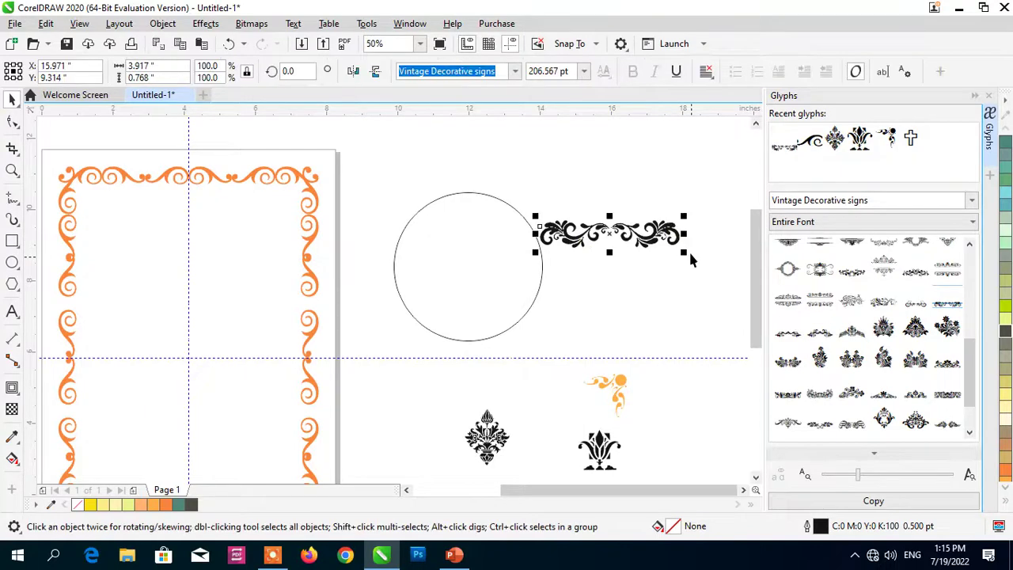
pyautogui.moveTo(689, 255); pyautogui.dragTo(508, 178)
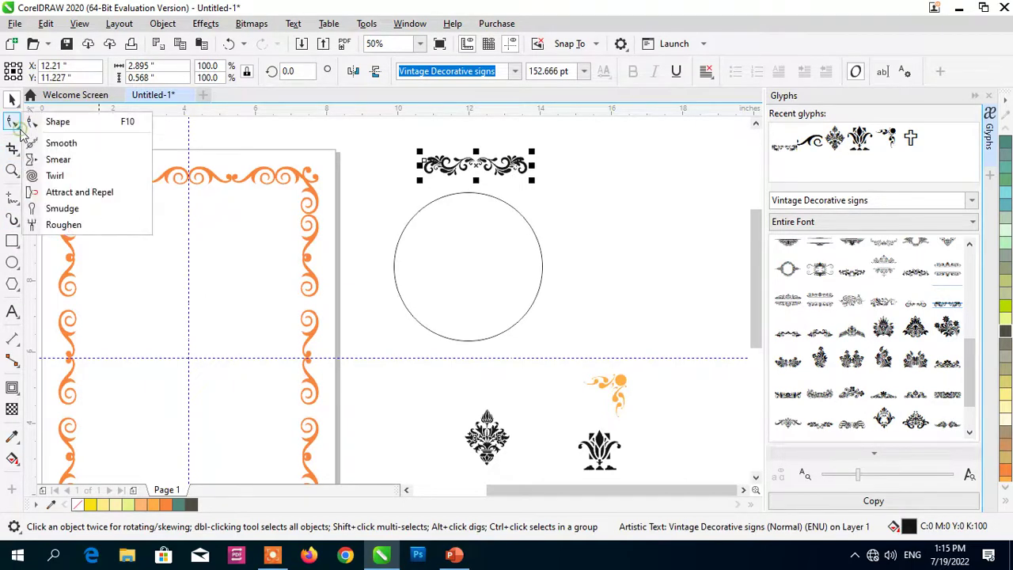
pyautogui.click(17, 201)
pyautogui.doubleClick(18, 203)
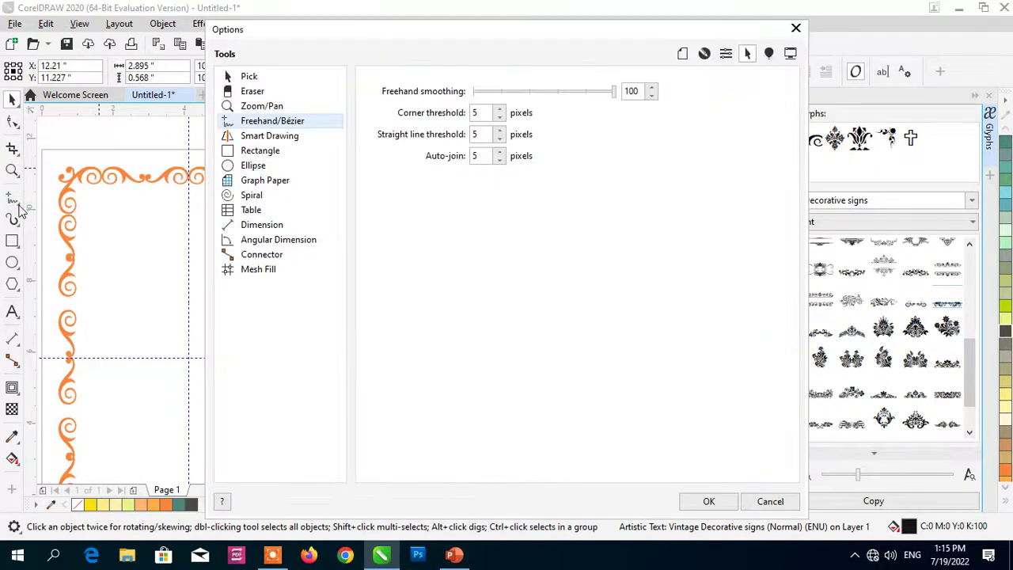
pyautogui.press('Escape')
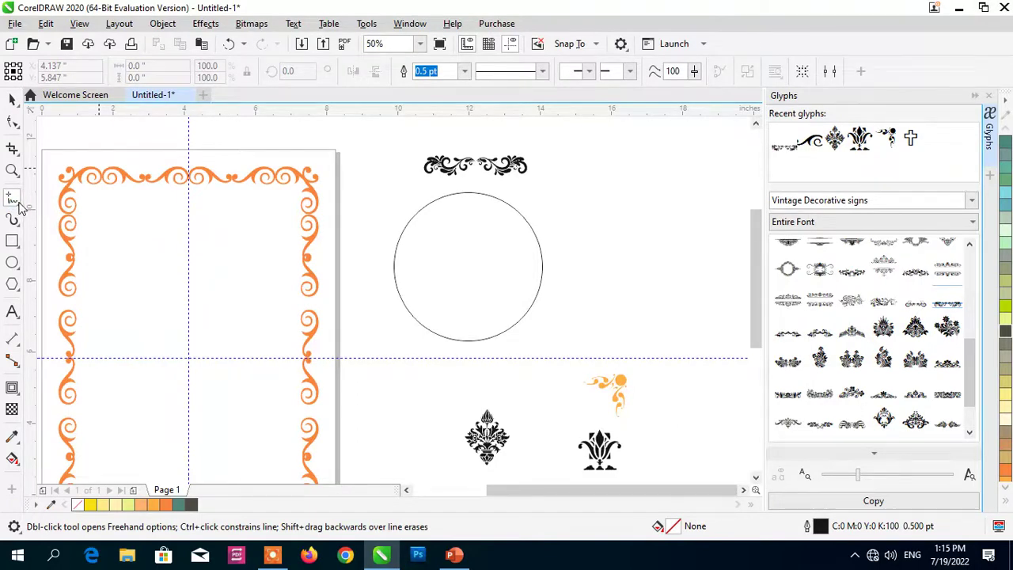
pyautogui.click(18, 205)
pyautogui.click(18, 204)
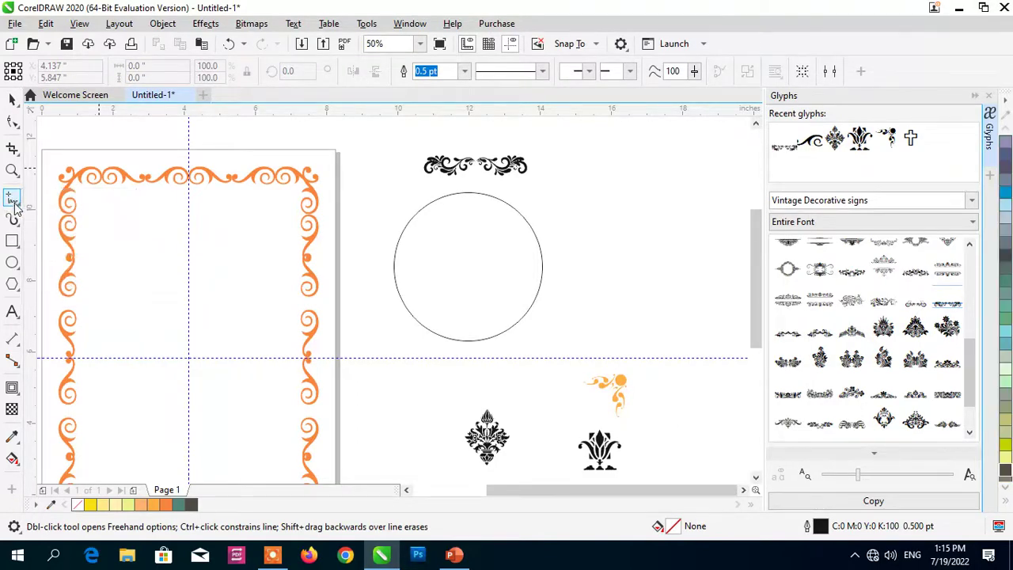
pyautogui.click(17, 204)
pyautogui.click(17, 204)
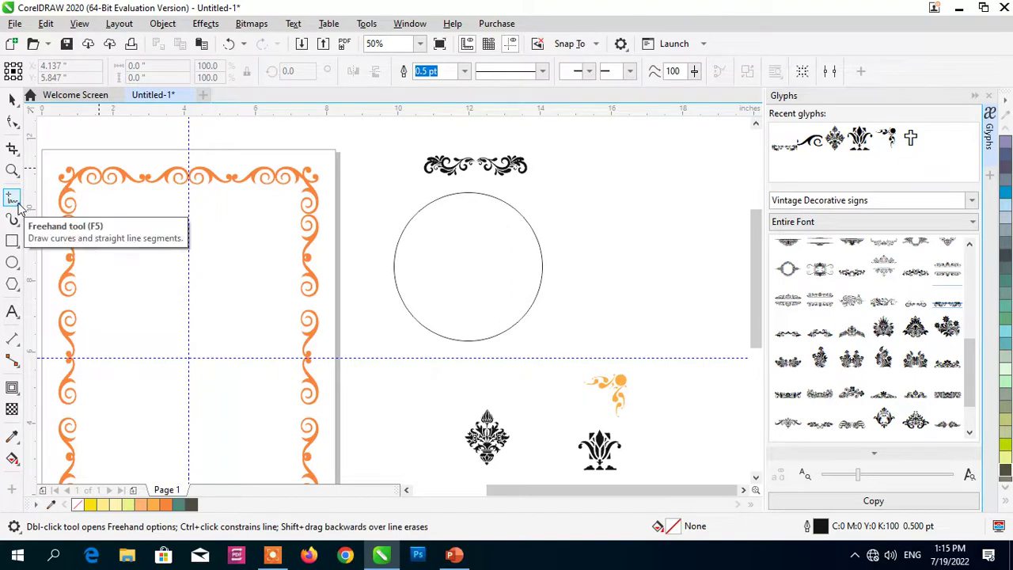
# Step: Draw a vertical 2-Point Line about 4.9 inches long through the middle of the circle, extending past its upper and lower edges
pyautogui.click(17, 204)
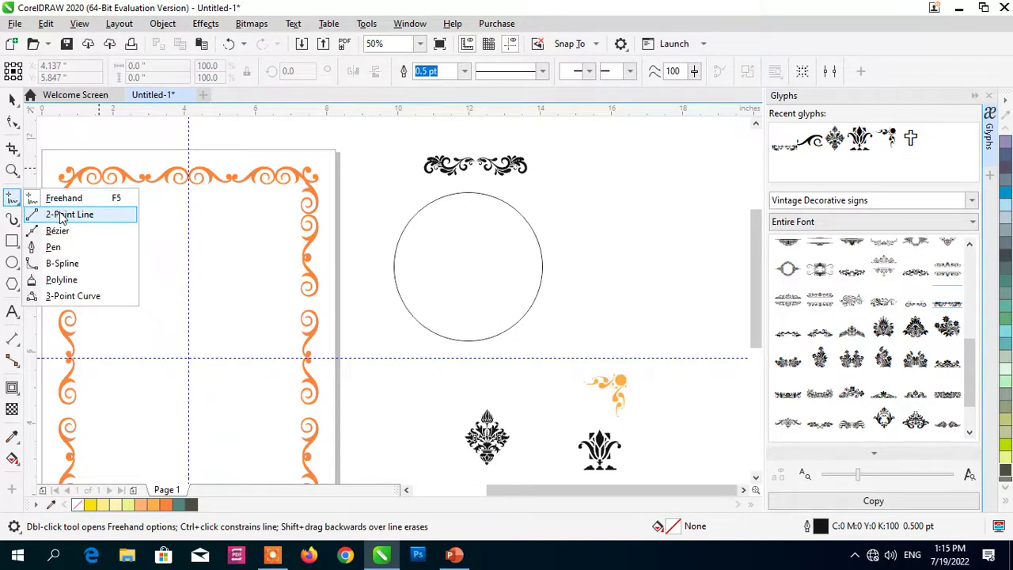
pyautogui.click(63, 215)
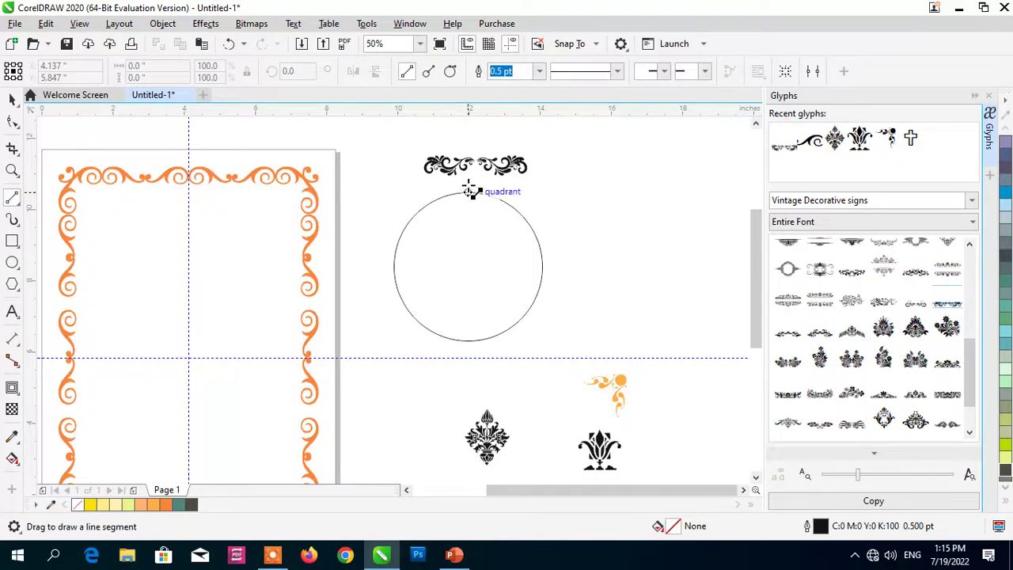
pyautogui.moveTo(468, 181)
pyautogui.mouseDown()
pyautogui.moveTo(470, 365)
pyautogui.moveTo(480, 365)
pyautogui.moveTo(468, 372)
pyautogui.moveTo(482, 355)
pyautogui.mouseUp()
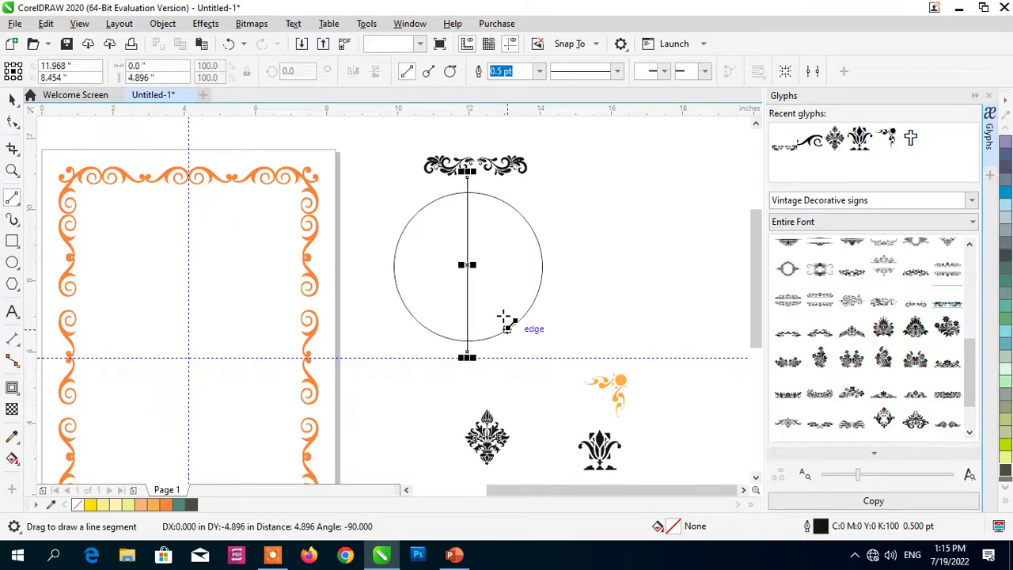
pyautogui.click(11, 99)
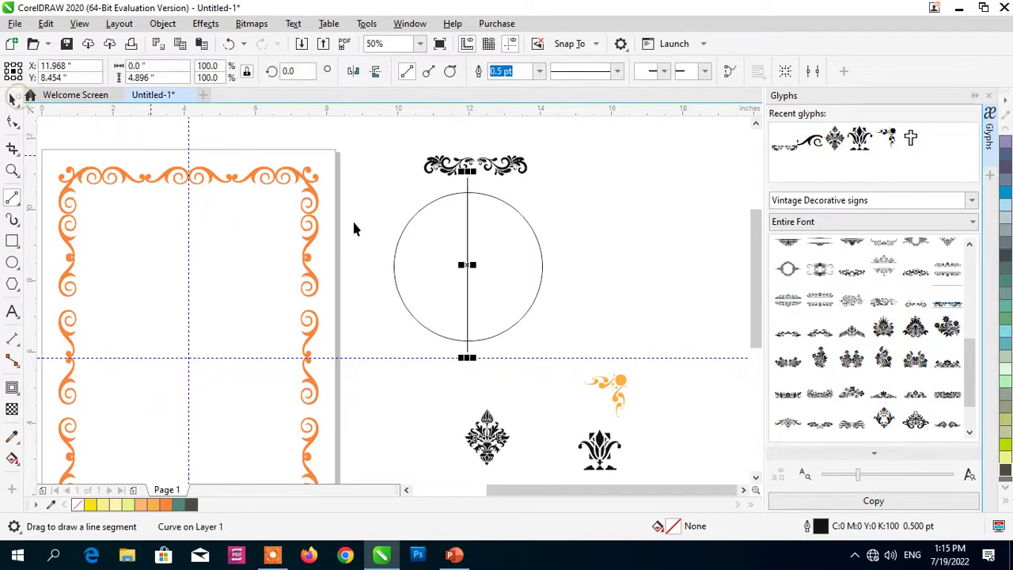
pyautogui.click(407, 224)
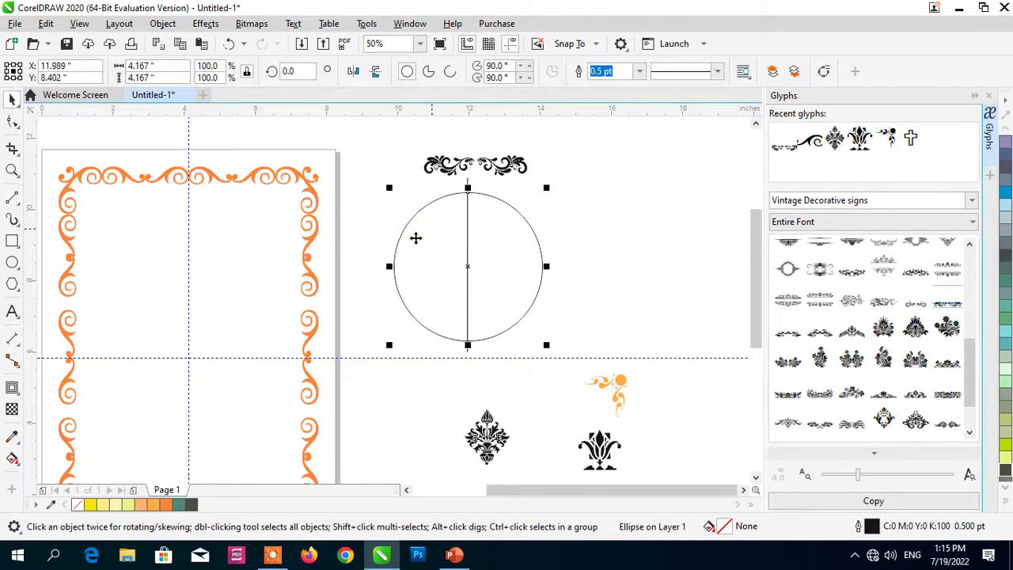
pyautogui.click(430, 250)
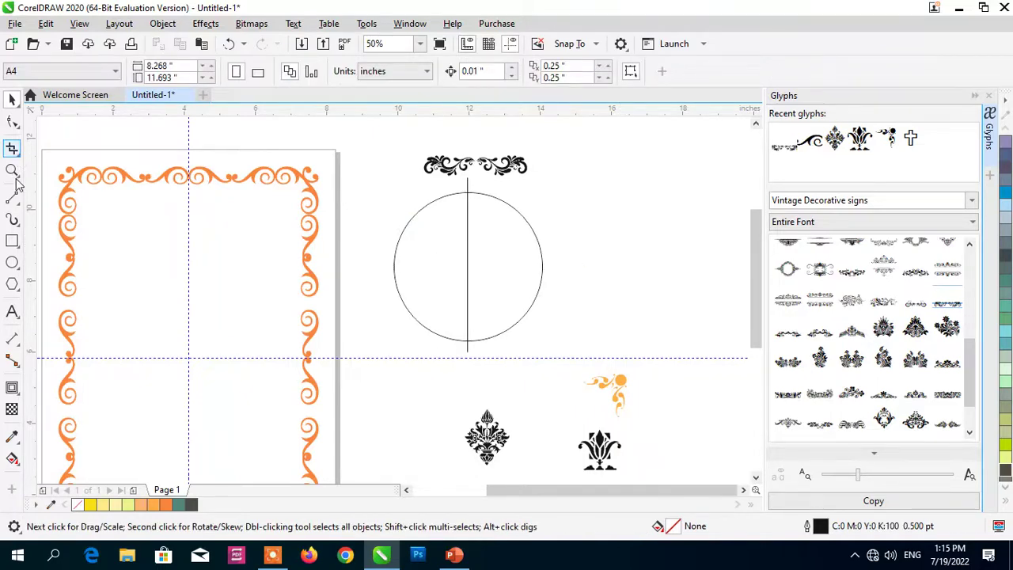
# Step: Draw a horizontal 2-Point Line about 4.73 inches long through the circle's middle, crossing the vertical line
pyautogui.click(12, 198)
pyautogui.moveTo(373, 266)
pyautogui.mouseDown()
pyautogui.moveTo(560, 270)
pyautogui.moveTo(546, 266)
pyautogui.mouseUp()
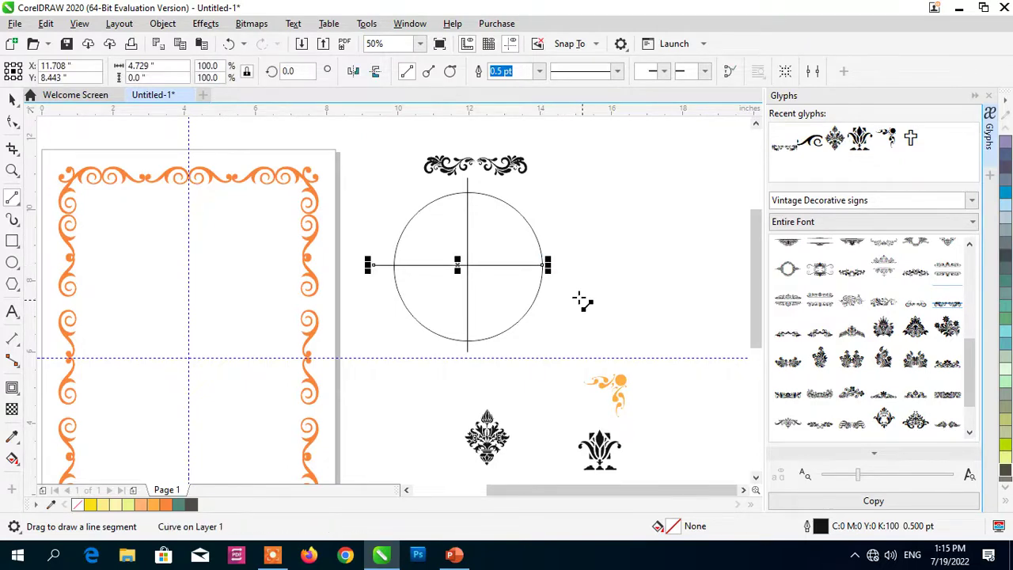
pyautogui.click(12, 98)
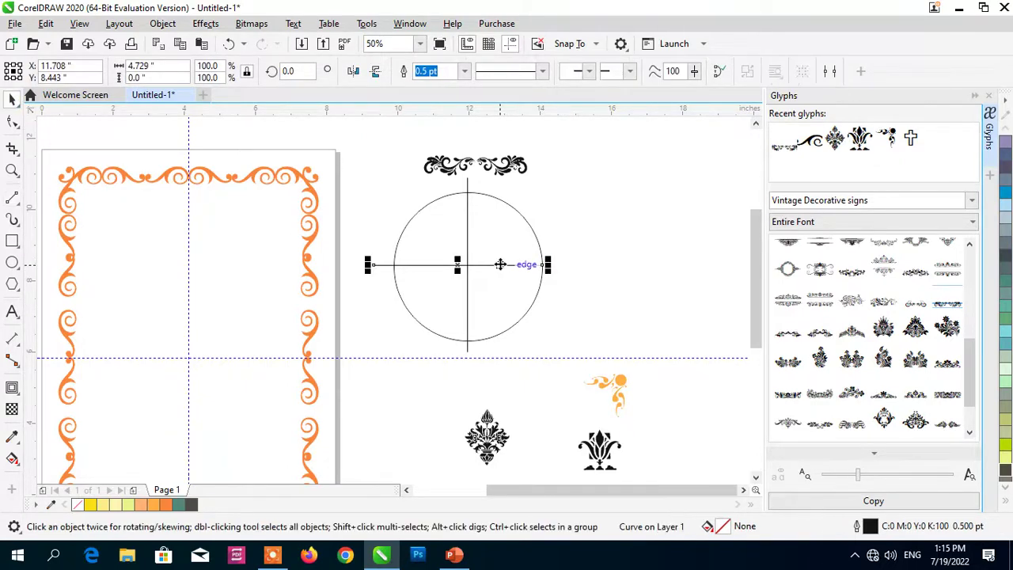
# Step: Centre the horizontal line on the vertical line inside the circle and rotate it to 60 degrees
pyautogui.moveTo(506, 265); pyautogui.dragTo(514, 269)
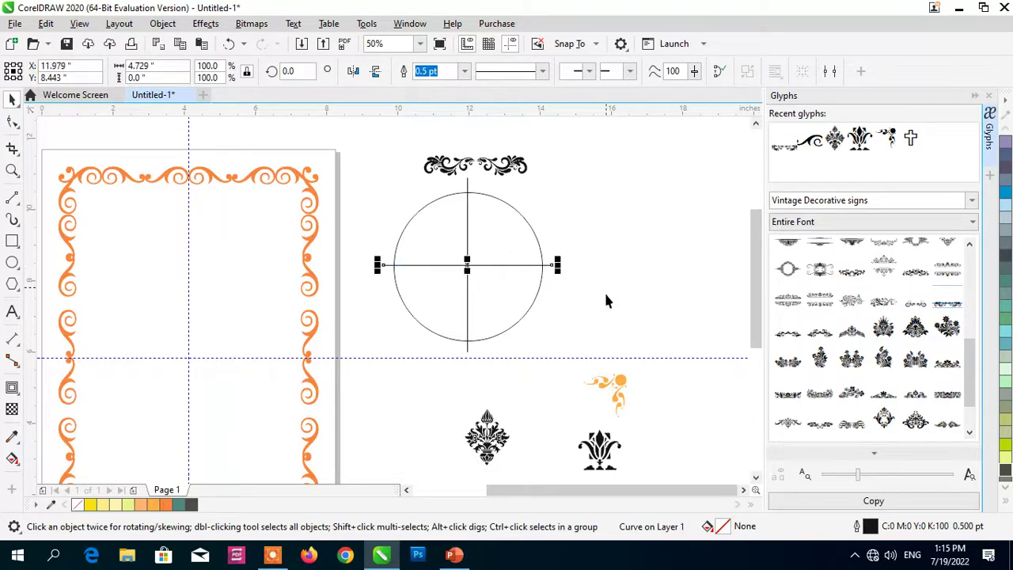
pyautogui.click(606, 292)
pyautogui.click(528, 266)
pyautogui.moveTo(555, 265)
pyautogui.mouseDown()
pyautogui.moveTo(555, 250)
pyautogui.moveTo(552, 266)
pyautogui.mouseUp()
pyautogui.click(548, 265)
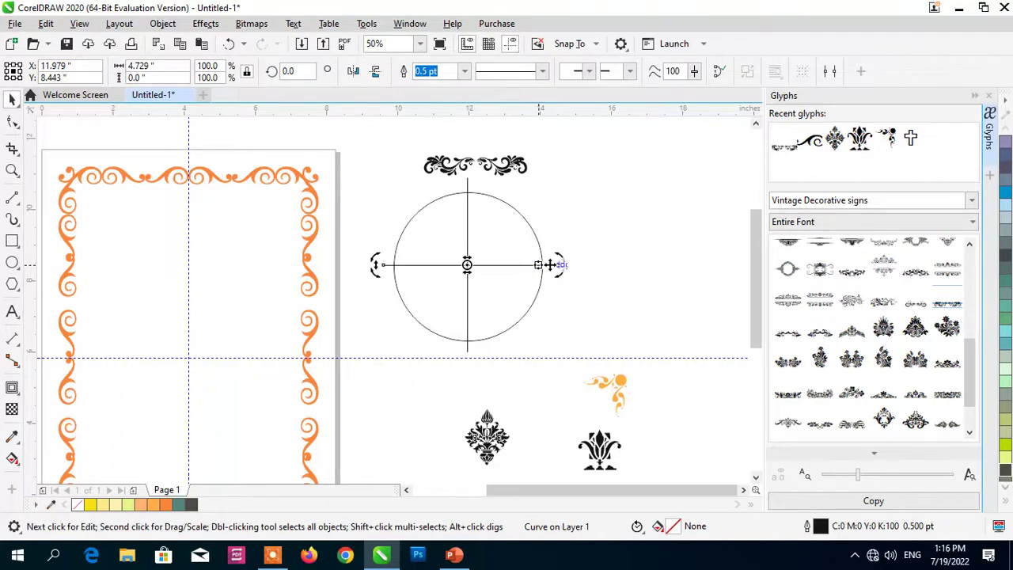
pyautogui.moveTo(562, 255); pyautogui.dragTo(516, 182)
pyautogui.click(496, 222)
pyautogui.click(496, 222)
pyautogui.click(517, 192)
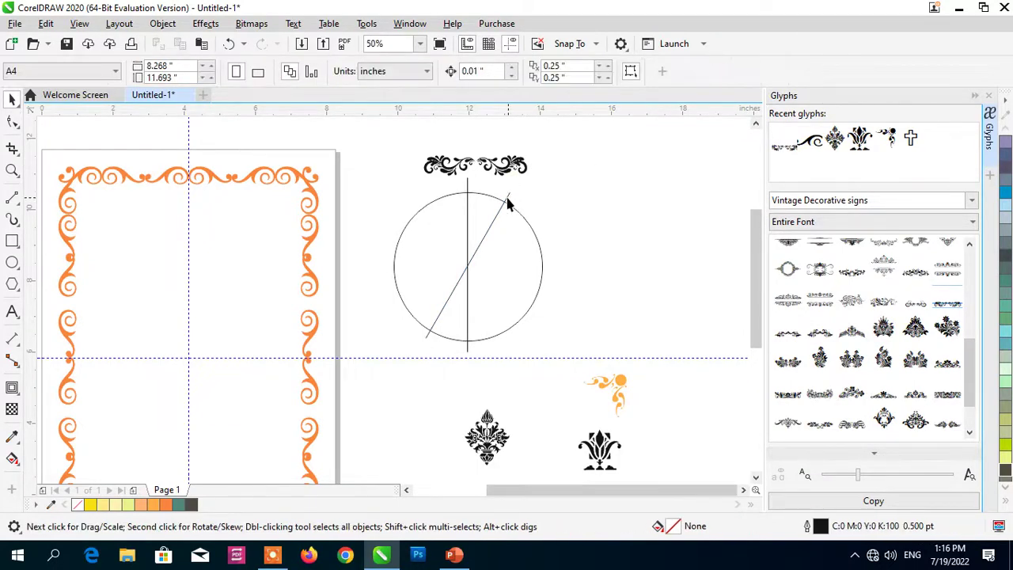
# Step: Scale the 60-degree line to about 121% so its upper end extends well beyond the circle
pyautogui.click(510, 191)
pyautogui.moveTo(513, 190); pyautogui.dragTo(531, 156)
pyautogui.click(554, 234)
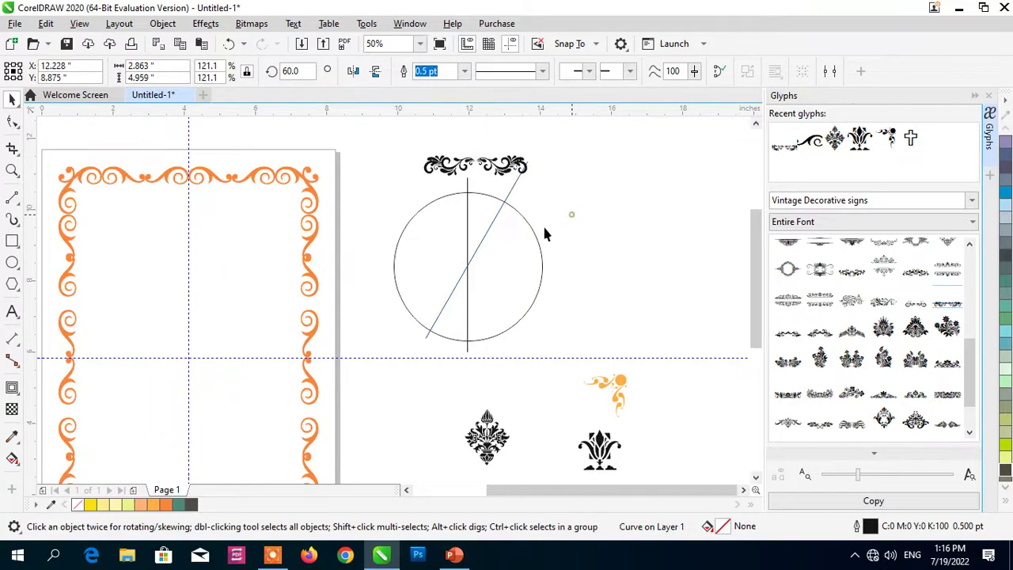
# Step: Rotate the vertical line counterclockwise to about 27.3 degrees and extend its upper end well beyond the circle
pyautogui.click(468, 243)
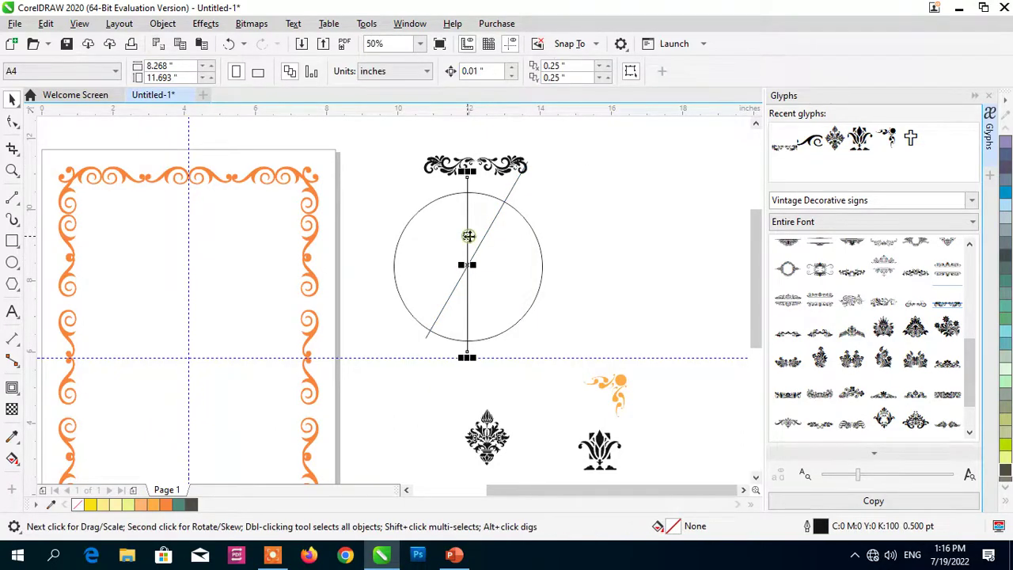
pyautogui.click(466, 196)
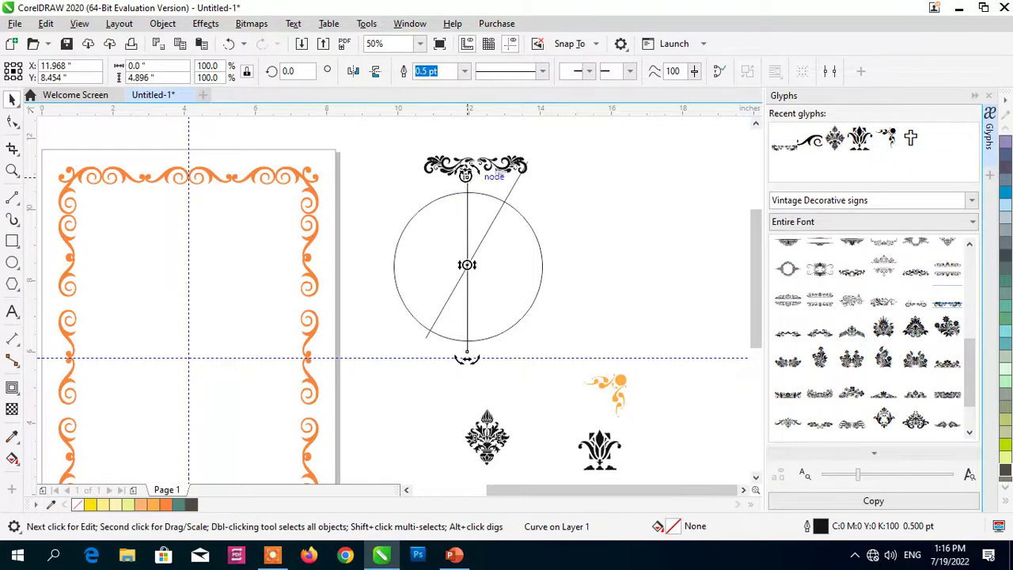
pyautogui.moveTo(467, 168); pyautogui.dragTo(417, 179)
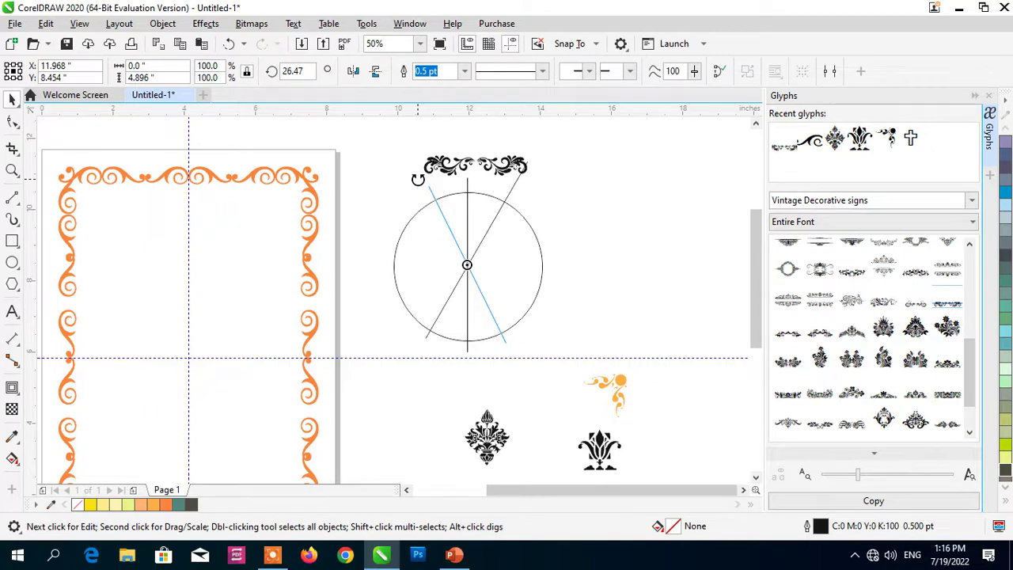
pyautogui.moveTo(417, 180); pyautogui.dragTo(415, 181)
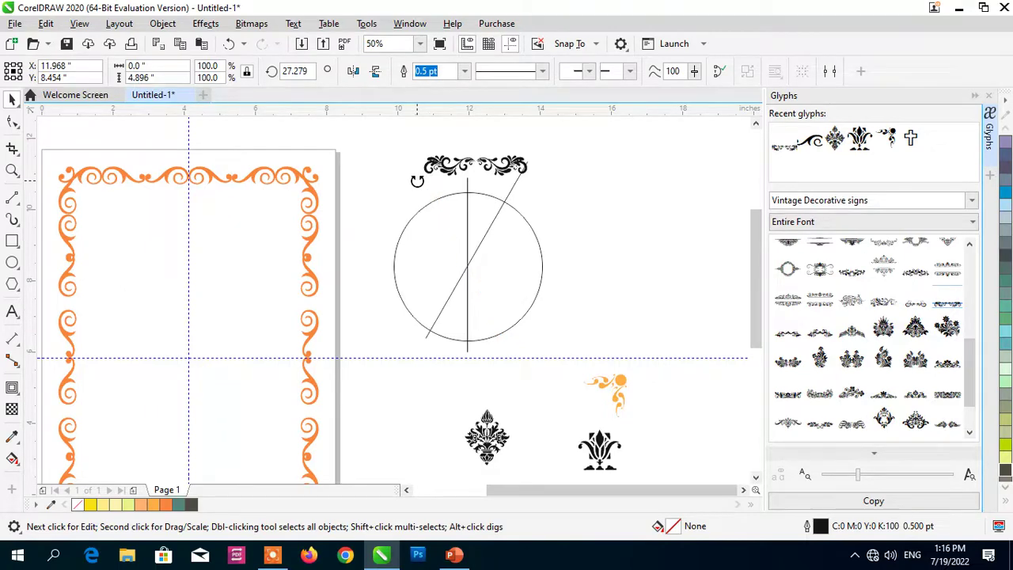
pyautogui.click(402, 209)
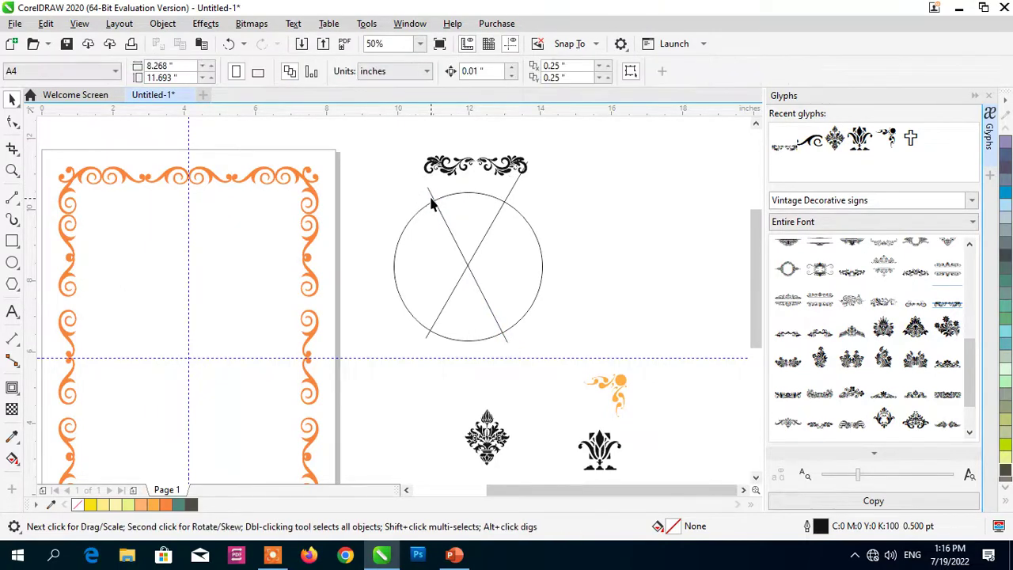
pyautogui.click(432, 200)
pyautogui.moveTo(424, 186); pyautogui.dragTo(464, 187)
pyautogui.click(563, 190)
# Step: Move the floral glyph onto the circle's top edge and scale it to about 2.18 inches wide, fitting between the two slanted lines
pyautogui.click(470, 164)
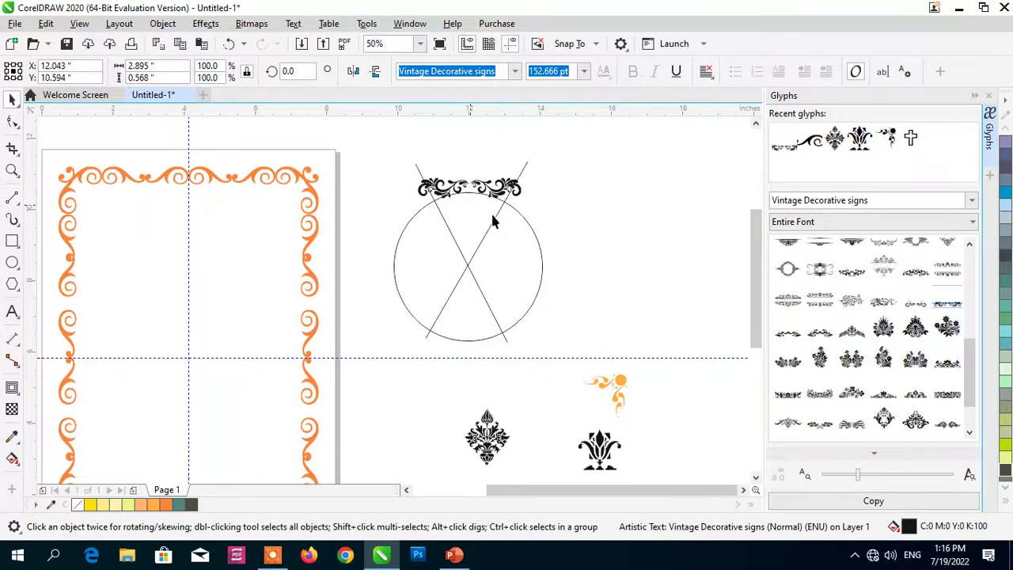
pyautogui.click(530, 229)
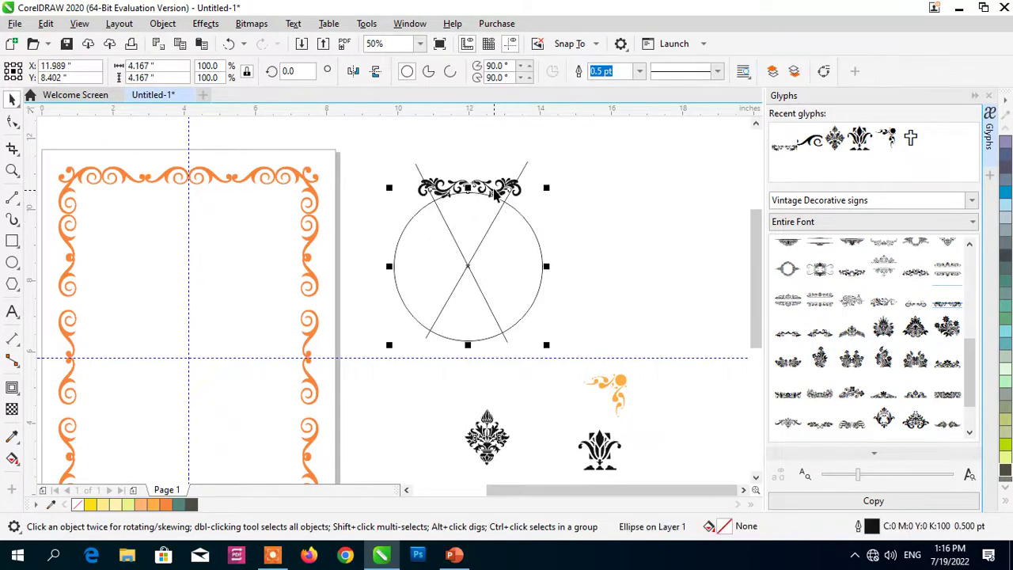
pyautogui.click(509, 210)
pyautogui.click(516, 207)
pyautogui.keyDown('shift'); pyautogui.click(499, 205); pyautogui.keyUp('shift')
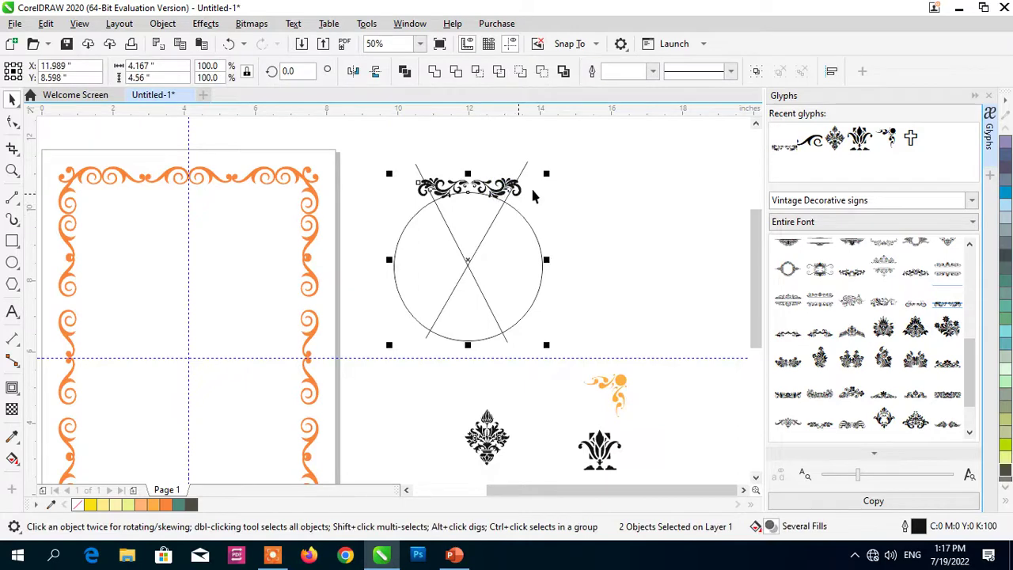
pyautogui.click(497, 188)
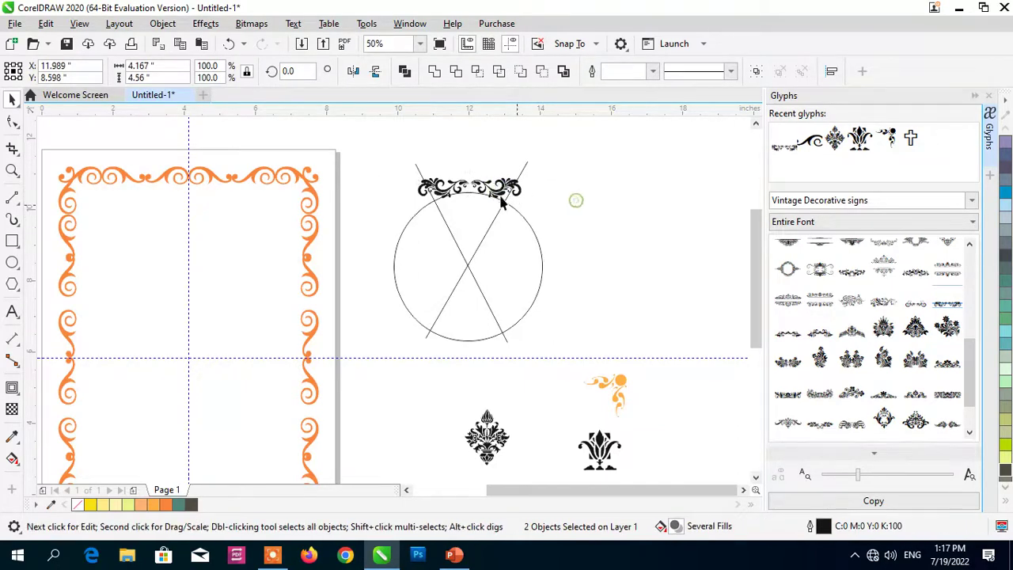
pyautogui.click(575, 196)
pyautogui.click(500, 195)
pyautogui.moveTo(528, 204)
pyautogui.mouseDown()
pyautogui.moveTo(518, 195)
pyautogui.moveTo(523, 202)
pyautogui.mouseUp()
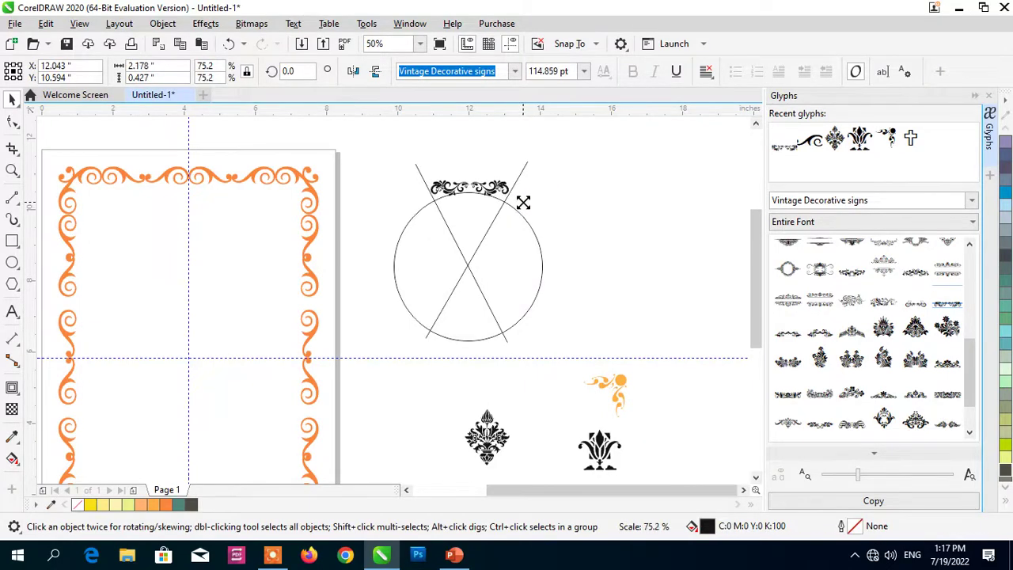
pyautogui.click(603, 183)
pyautogui.press('Escape')
# Step: Duplicate the circle in place and enlarge the copy from its centre to about 5.27 inches in diameter
pyautogui.scroll(2, 454, 179)
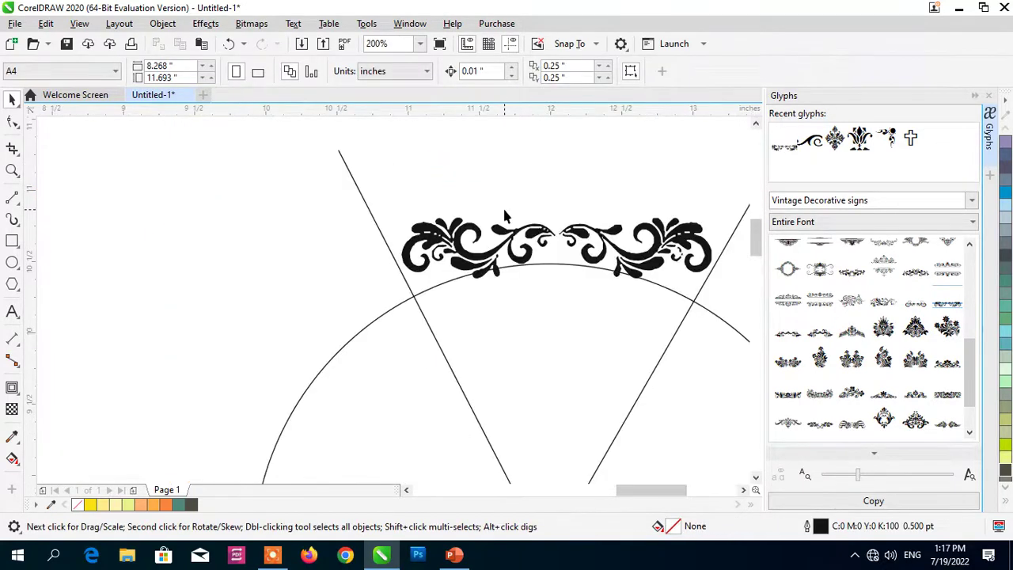
pyautogui.moveTo(620, 490); pyautogui.dragTo(643, 491)
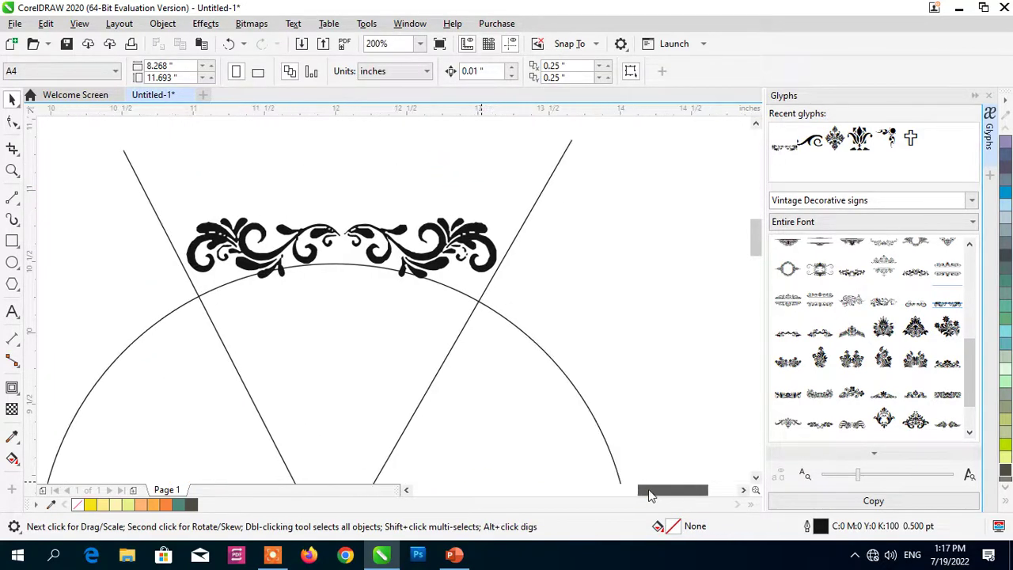
pyautogui.click(562, 375)
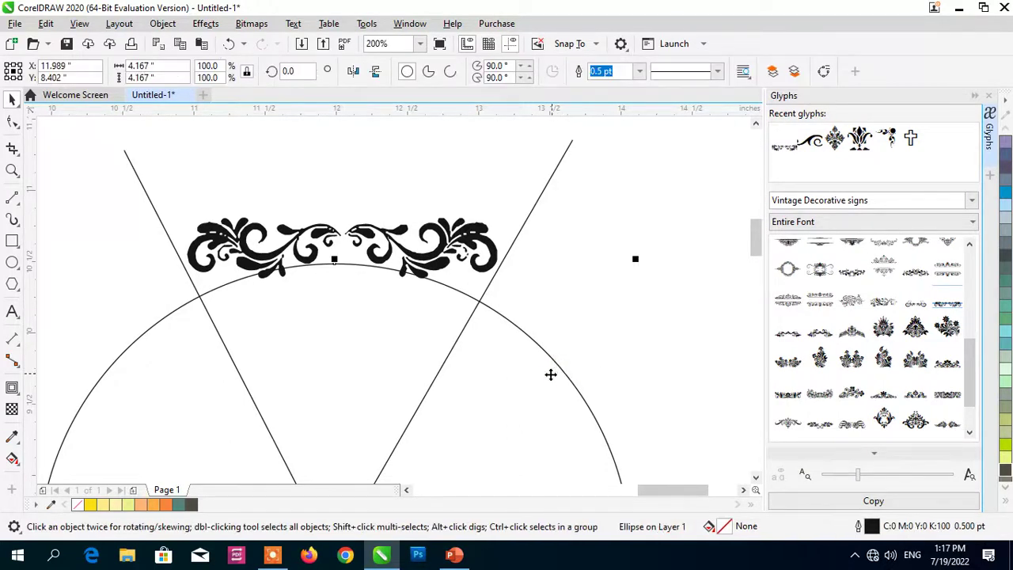
pyautogui.hotkey('ctrl', 'c')
pyautogui.hotkey('ctrl', 'v')
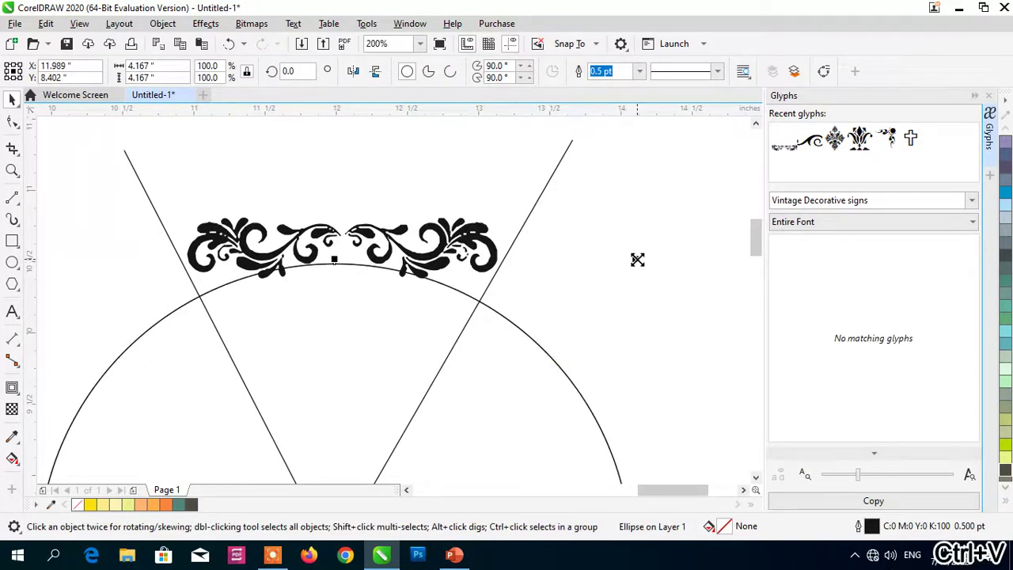
pyautogui.moveTo(640, 255); pyautogui.dragTo(717, 185)
pyautogui.click(463, 247)
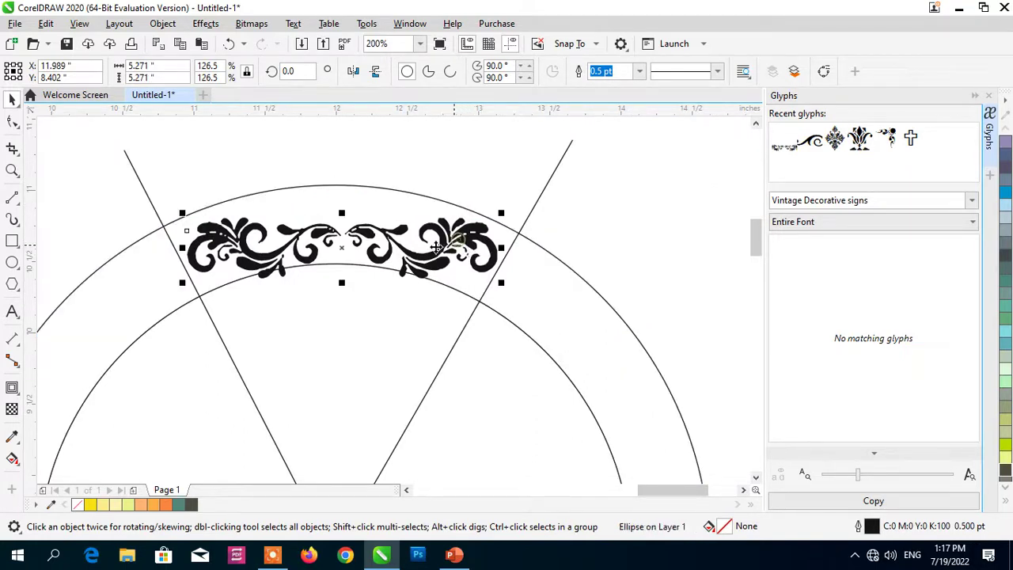
pyautogui.click(448, 187)
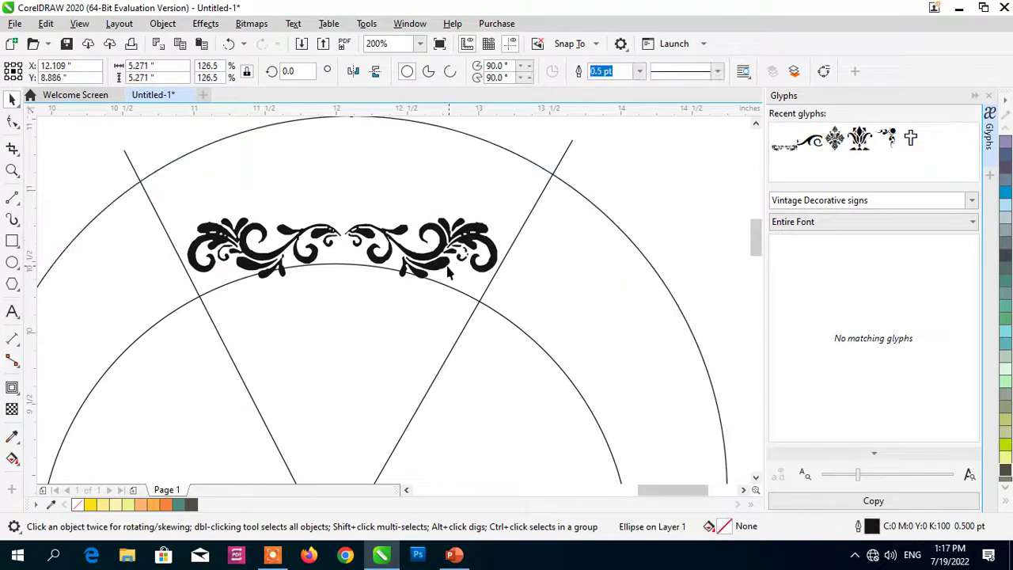
pyautogui.hotkey('ctrl', 'z')
# Step: Move the floral glyph up out of the ring, just above the outer circle
pyautogui.click(442, 264)
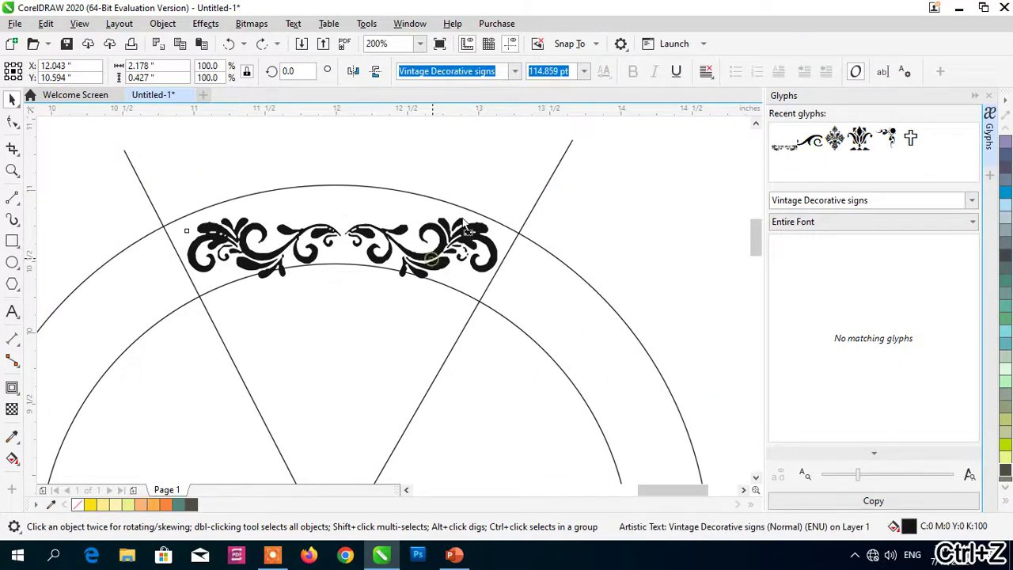
pyautogui.moveTo(436, 266); pyautogui.dragTo(457, 168)
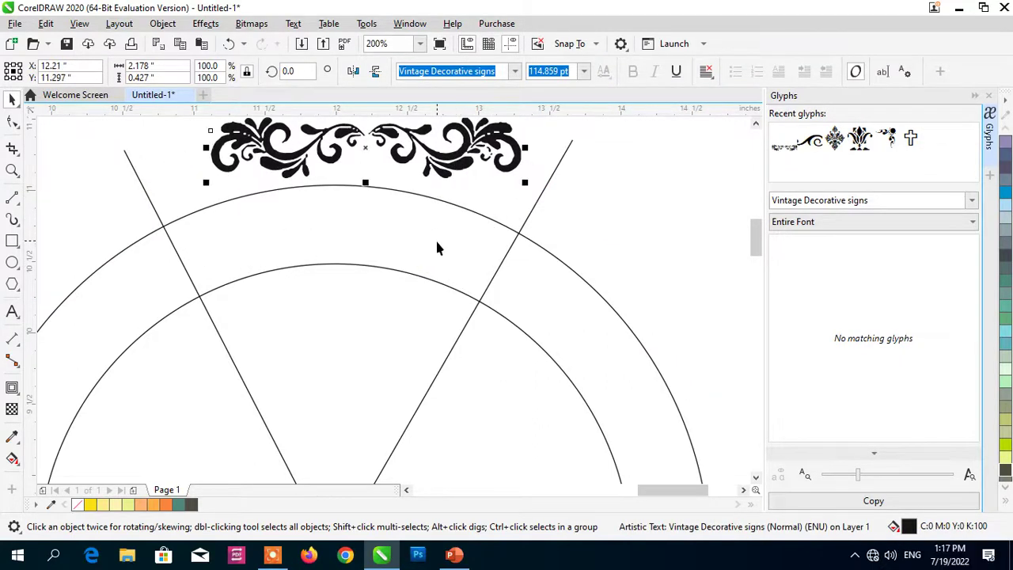
pyautogui.press('Tab')
pyautogui.press('Tab')
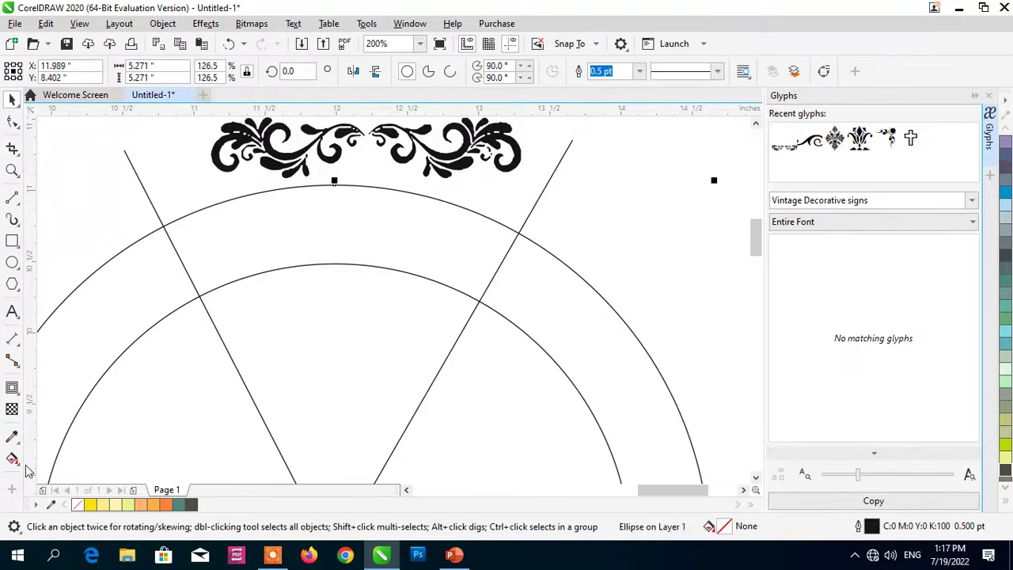
# Step: Use Smart Fill on the upper ring segment between the two slanted lines and colour it Autumn Orange
pyautogui.click(12, 459)
pyautogui.click(63, 459)
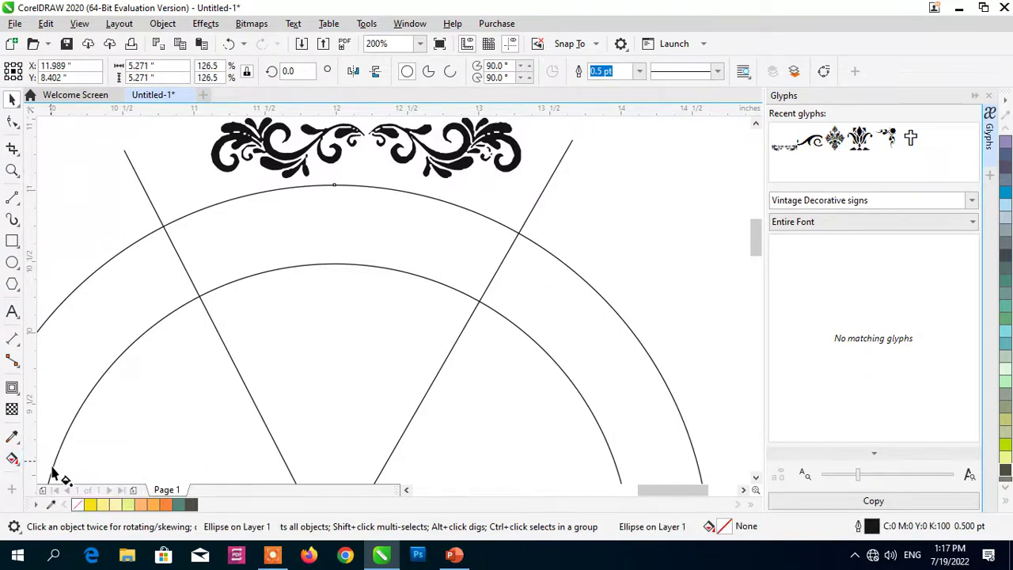
pyautogui.click(12, 459)
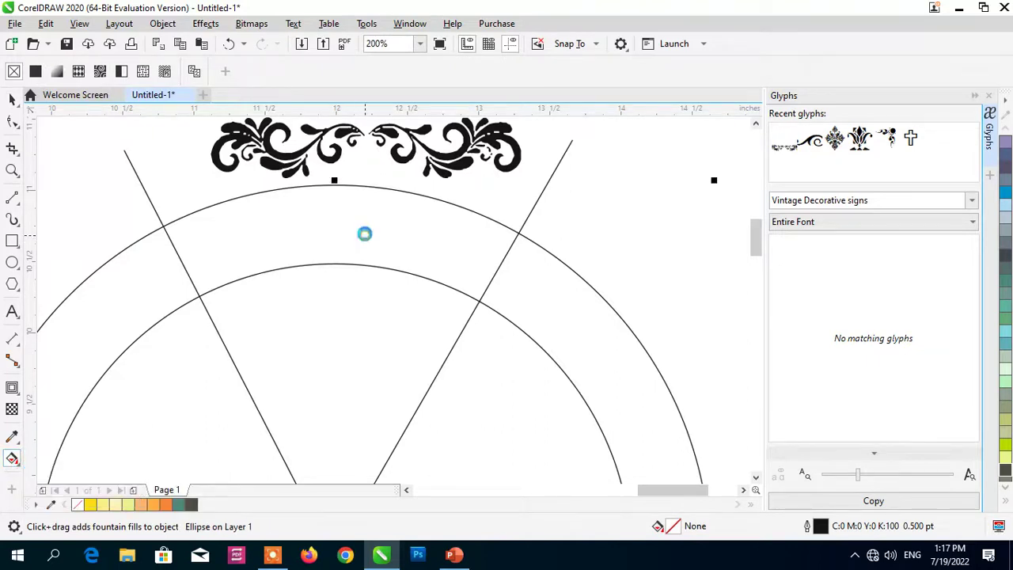
pyautogui.click(365, 233)
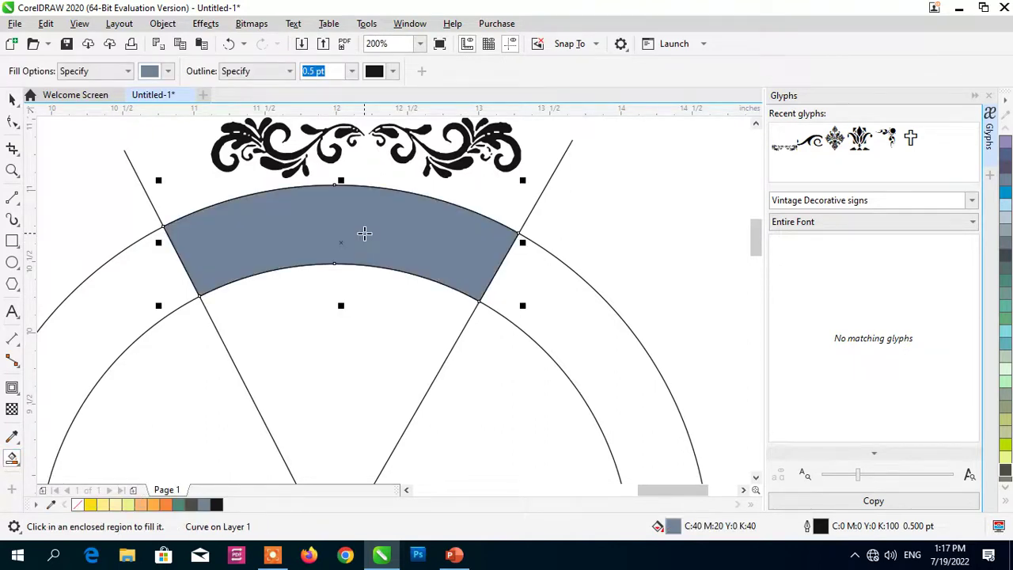
pyautogui.click(168, 505)
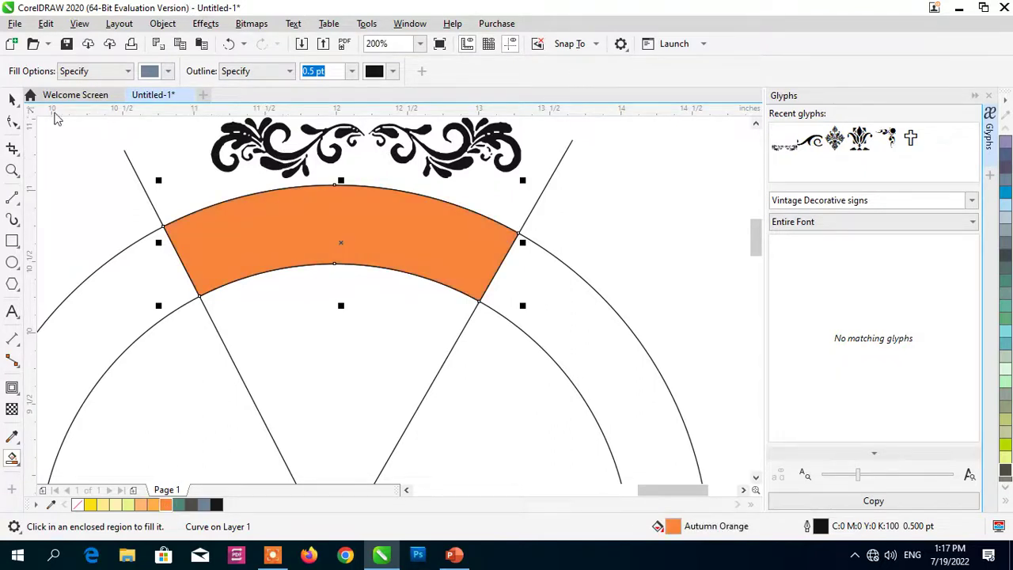
pyautogui.click(12, 98)
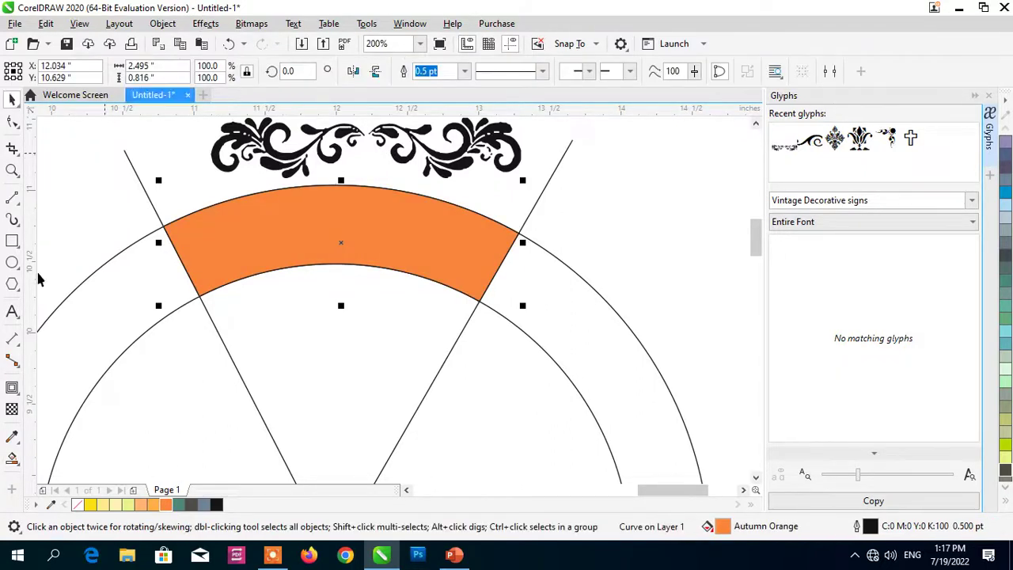
pyautogui.click(19, 394)
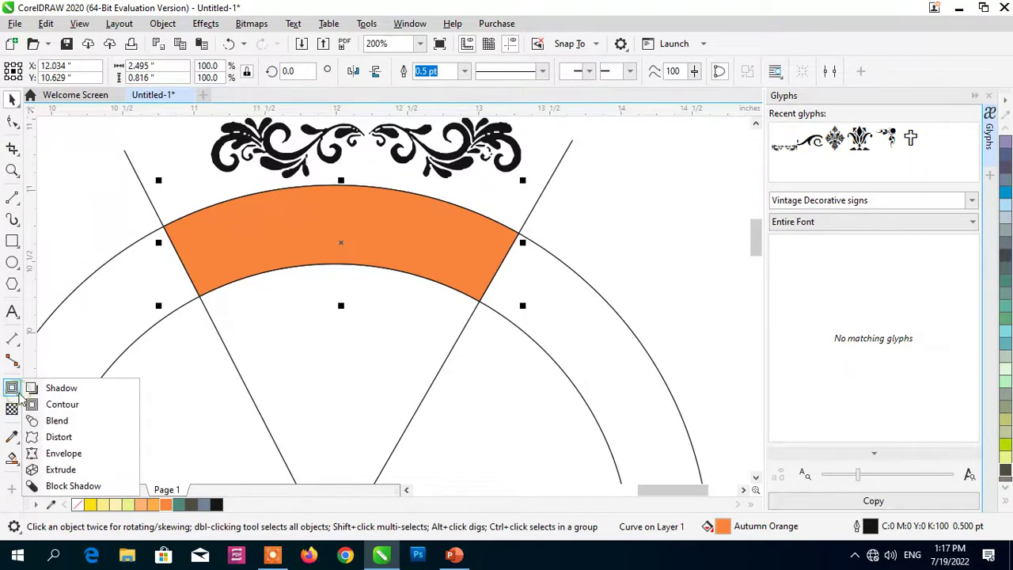
pyautogui.click(63, 453)
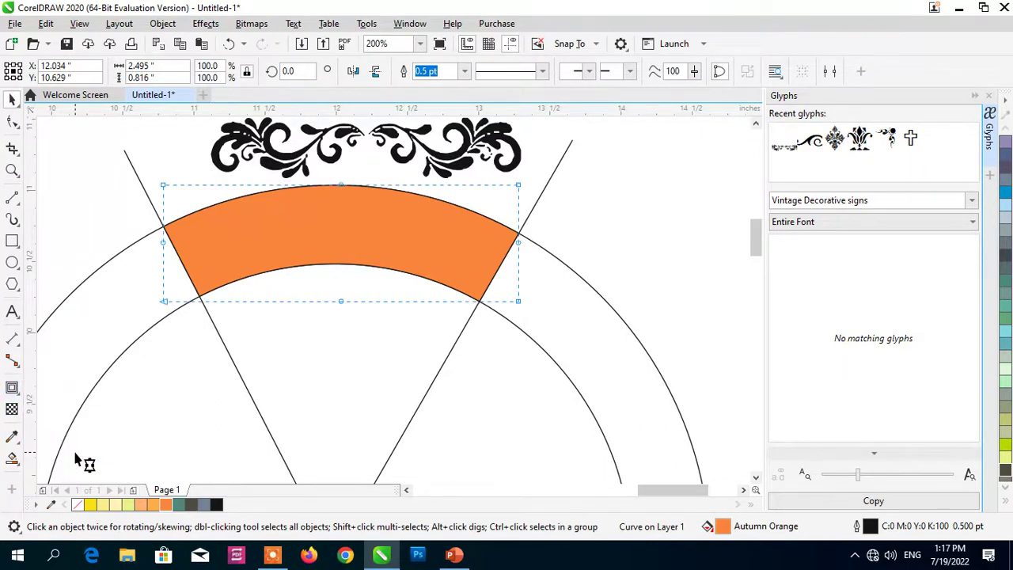
pyautogui.click(373, 138)
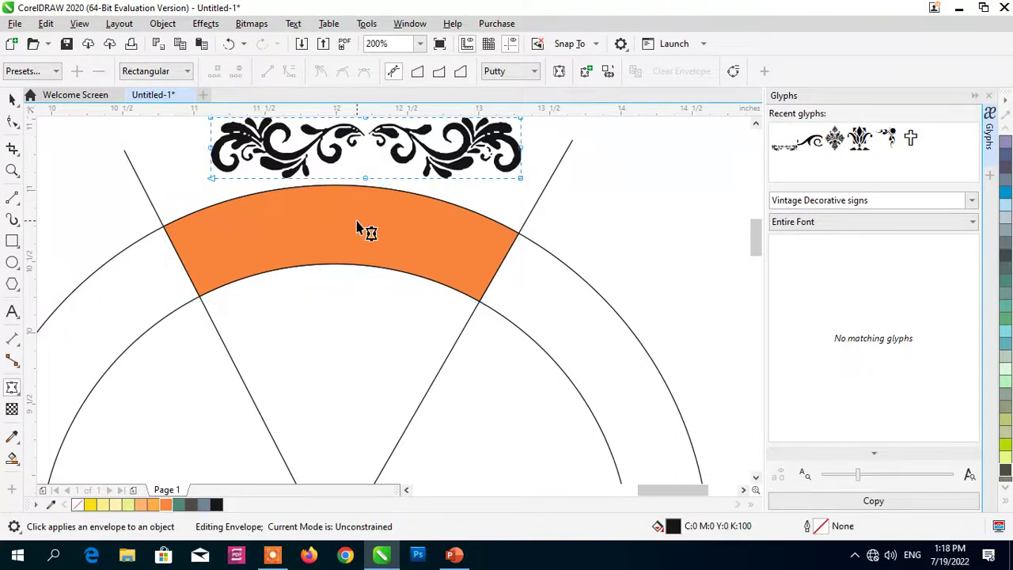
pyautogui.rightClick(381, 141)
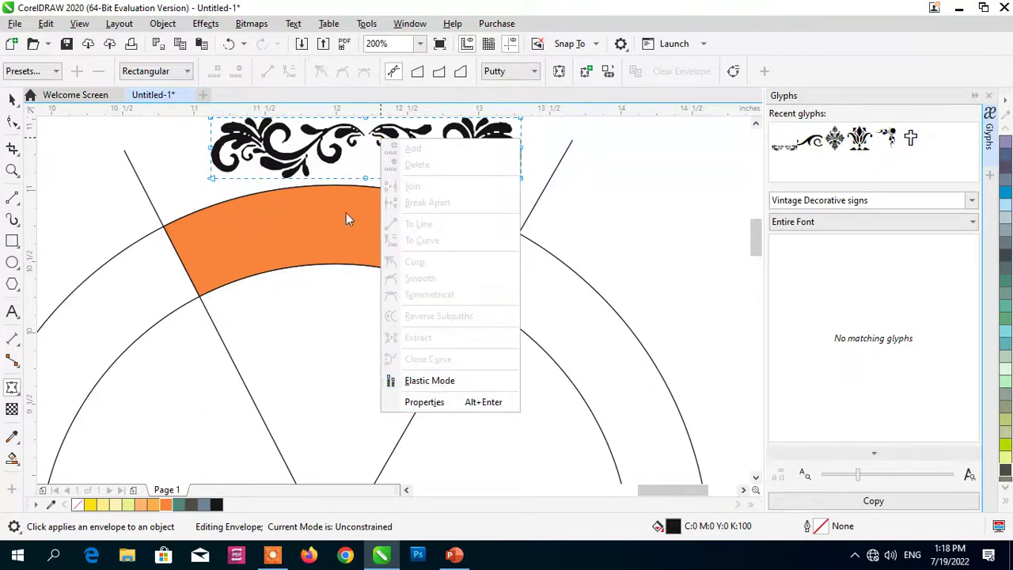
pyautogui.click(304, 158)
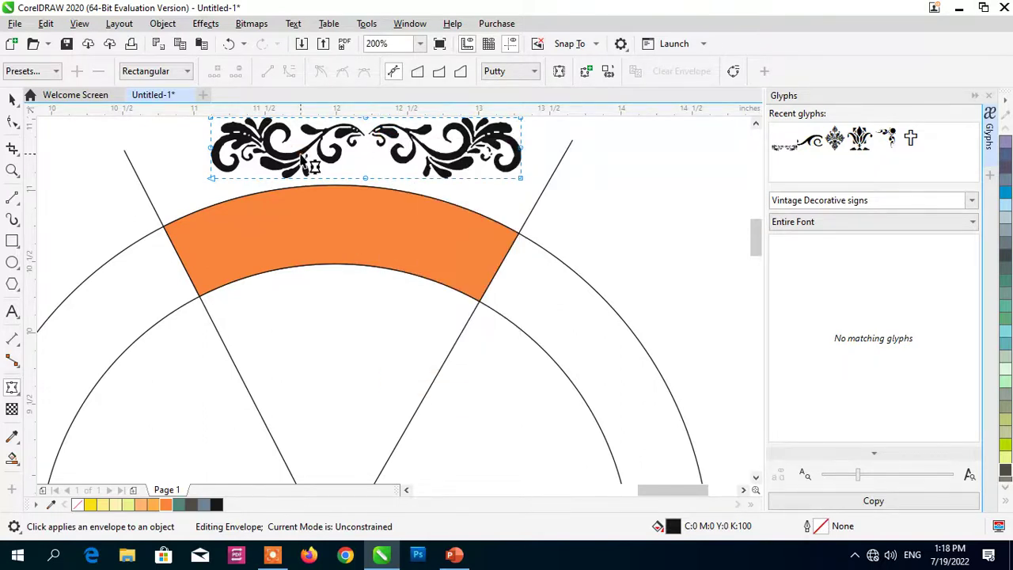
pyautogui.click(301, 230)
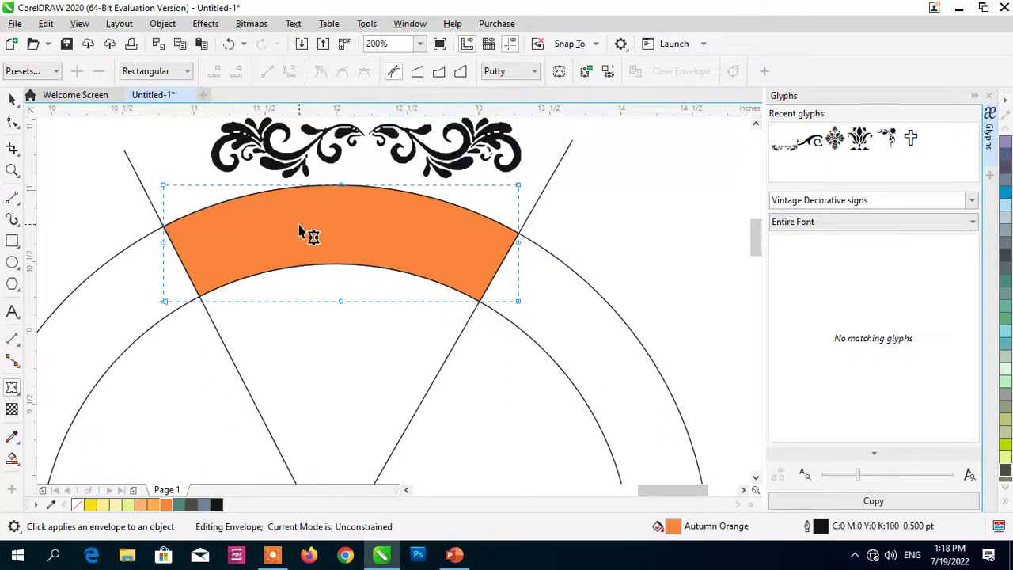
pyautogui.rightClick(301, 230)
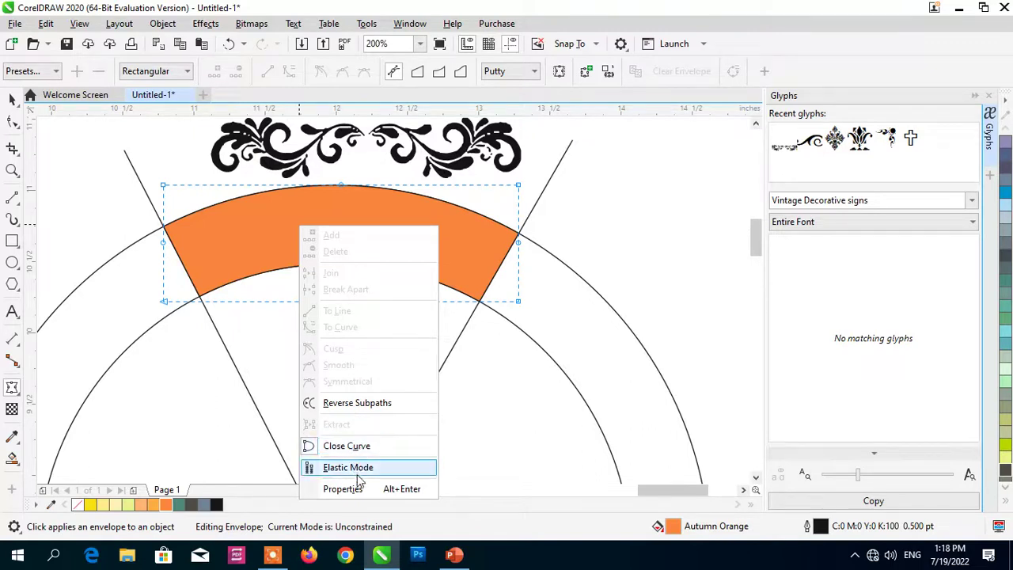
pyautogui.click(259, 376)
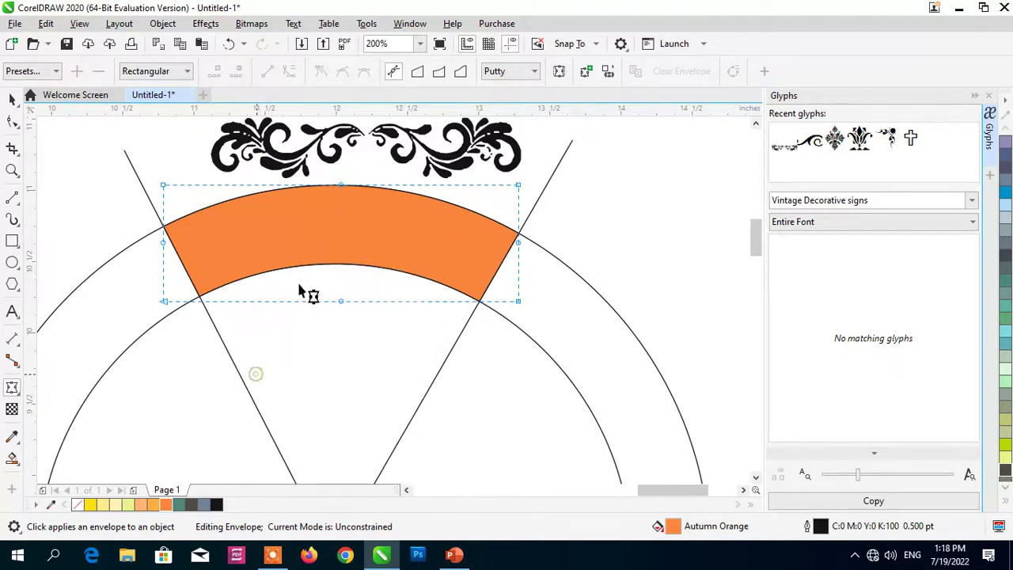
# Step: Create an envelope for the floral glyph from the shape of the orange ring segment
pyautogui.click(436, 157)
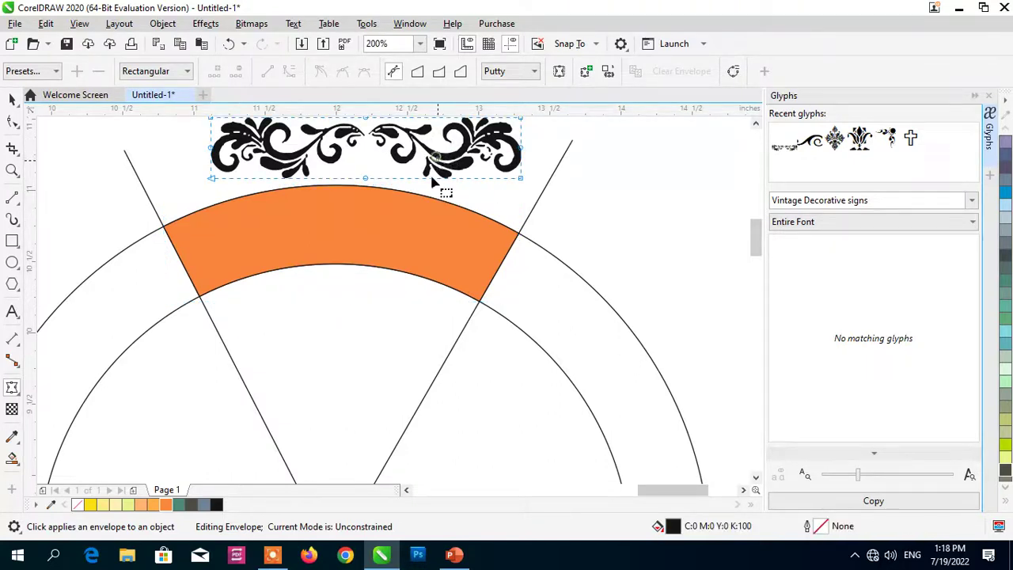
pyautogui.click(12, 99)
pyautogui.click(419, 25)
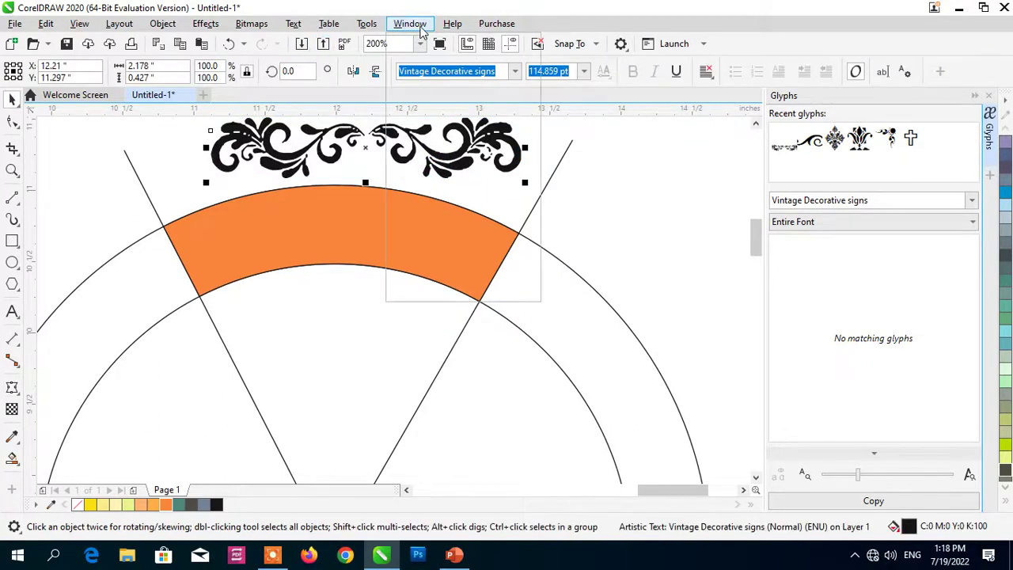
pyautogui.moveTo(455, 225)
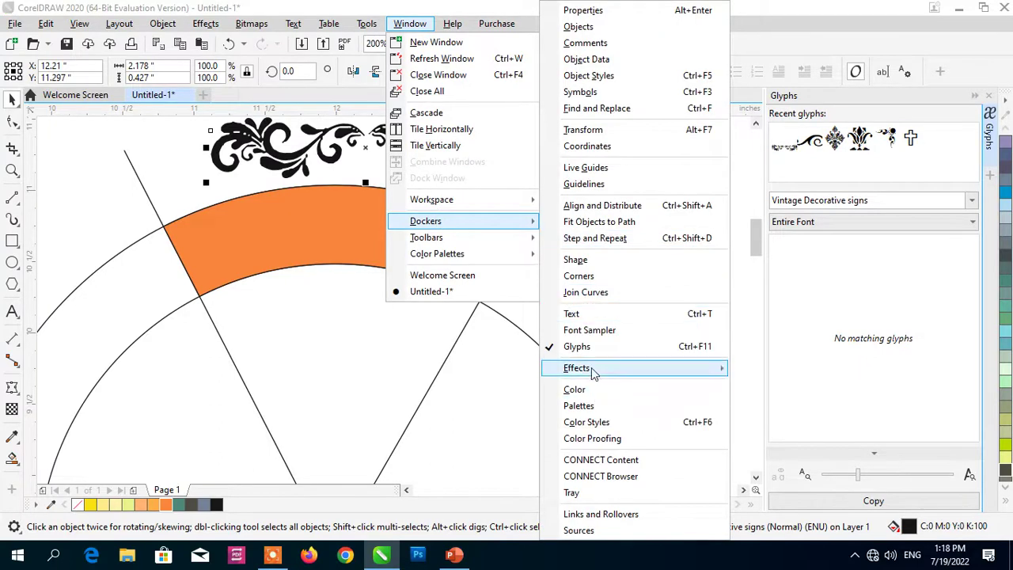
pyautogui.moveTo(633, 376)
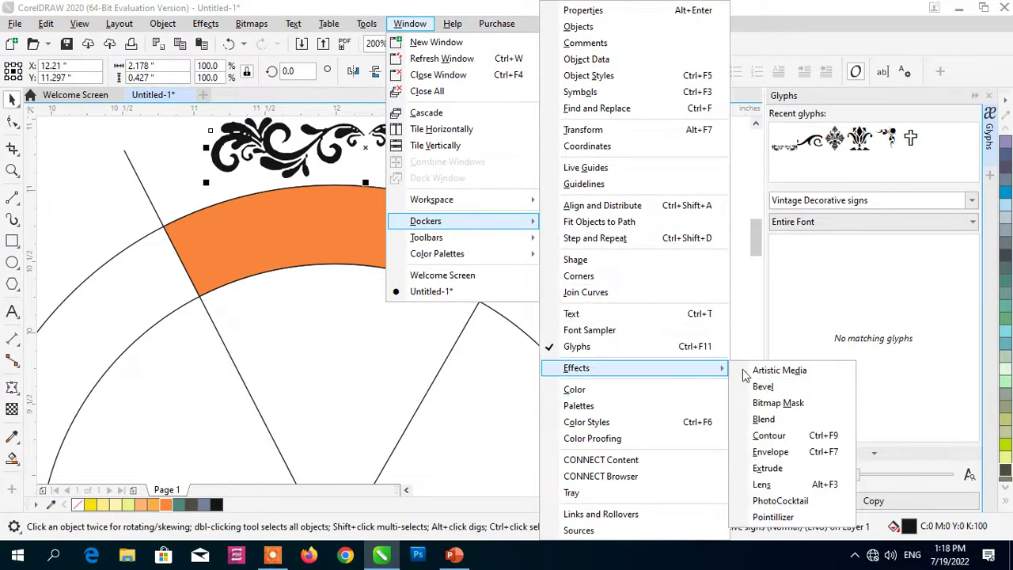
pyautogui.click(779, 453)
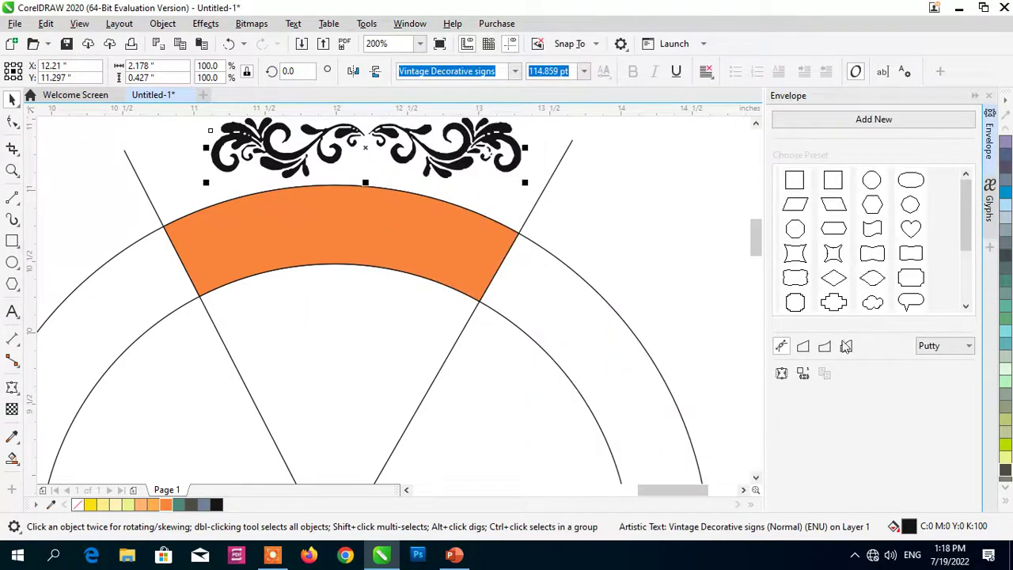
pyautogui.click(803, 373)
pyautogui.click(346, 230)
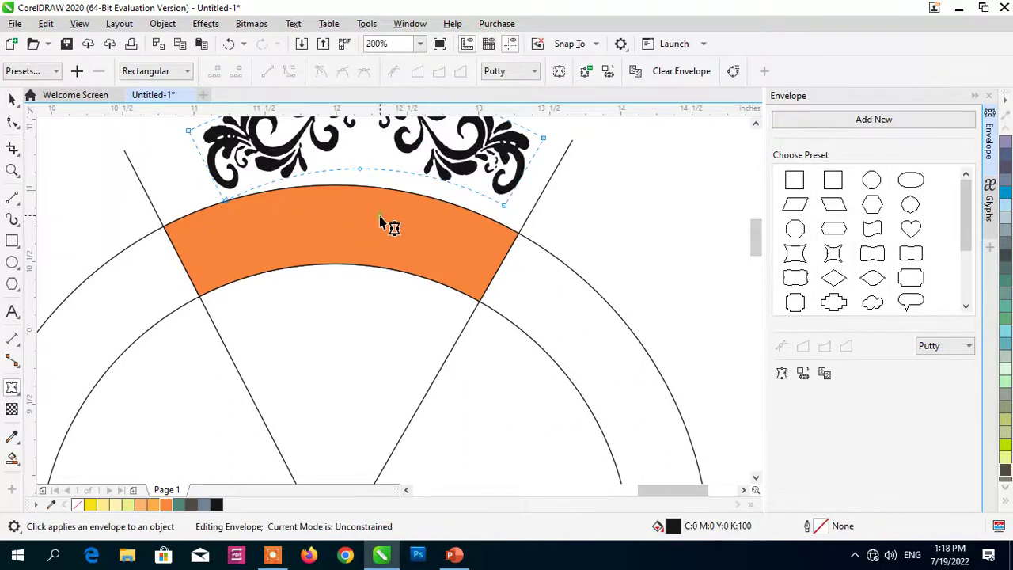
# Step: Move the orange segment out of the ring and place the enveloped glyph between the two circles in its spot
pyautogui.click(351, 231)
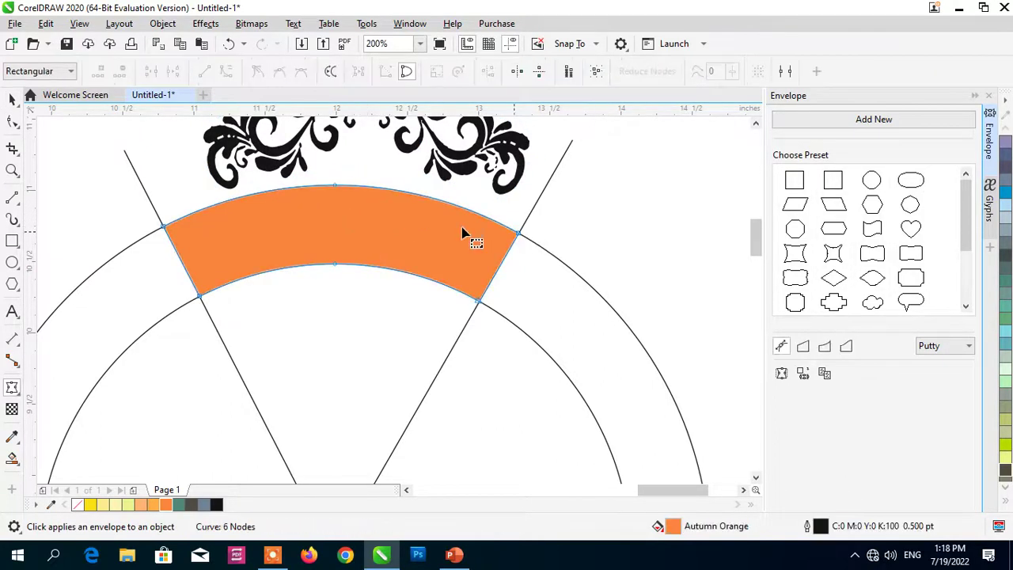
pyautogui.click(12, 98)
pyautogui.moveTo(404, 227); pyautogui.dragTo(664, 413)
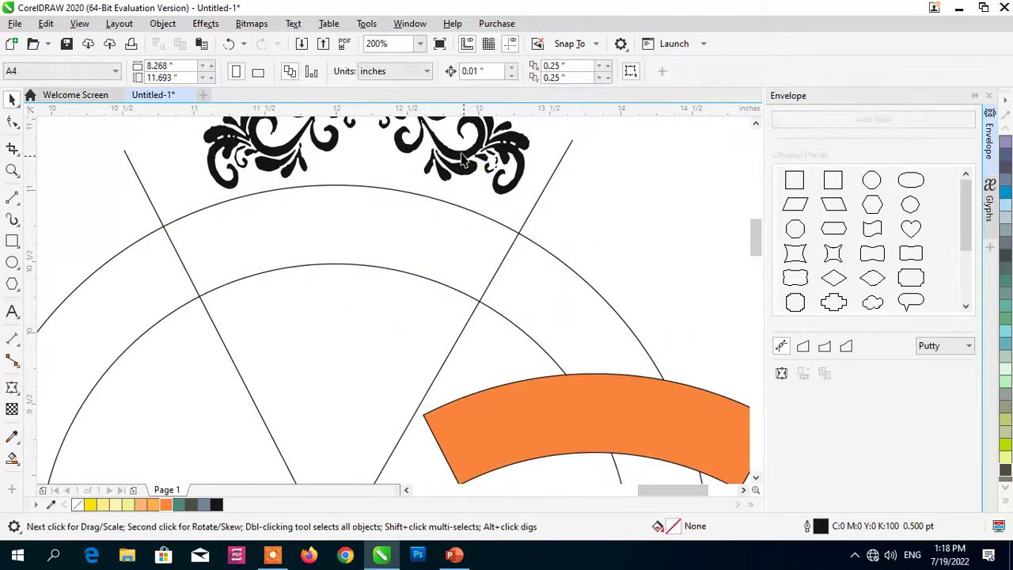
pyautogui.click(467, 166)
pyautogui.moveTo(452, 182); pyautogui.dragTo(436, 257)
pyautogui.click(511, 257)
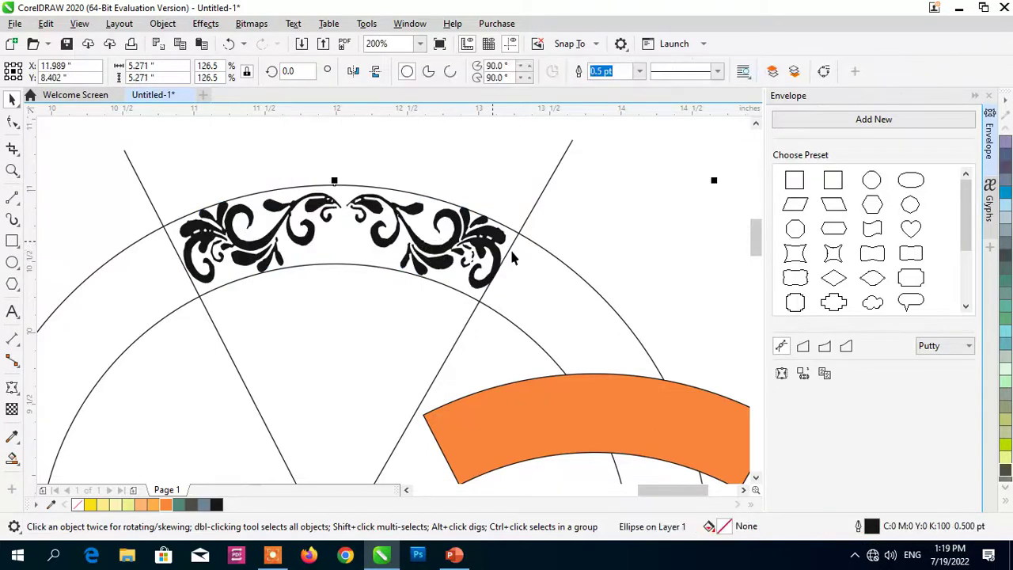
# Step: Delete the orange ring segment and the outer circle
pyautogui.click(648, 421)
pyautogui.press('Delete')
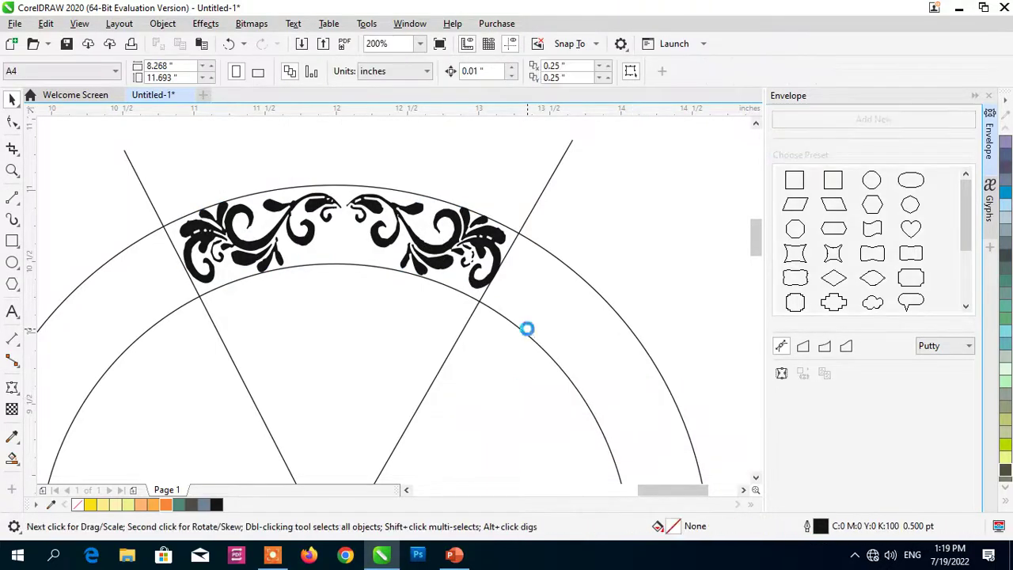
pyautogui.scroll(-1, 527, 327)
pyautogui.moveTo(753, 242); pyautogui.dragTo(739, 275)
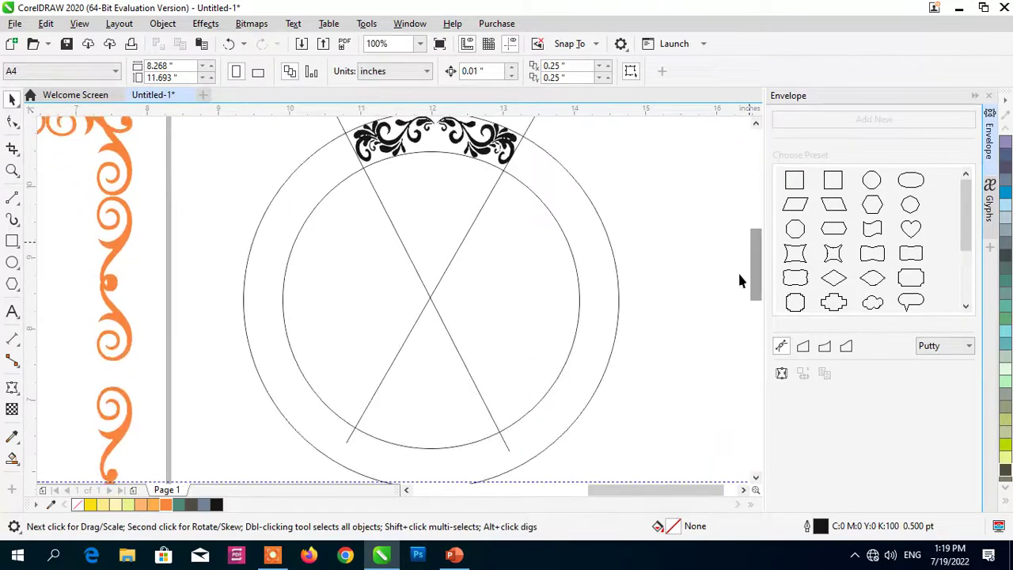
pyautogui.click(457, 242)
pyautogui.press('Delete')
# Step: Delete both slanted lines crossing the remaining circle
pyautogui.click(428, 268)
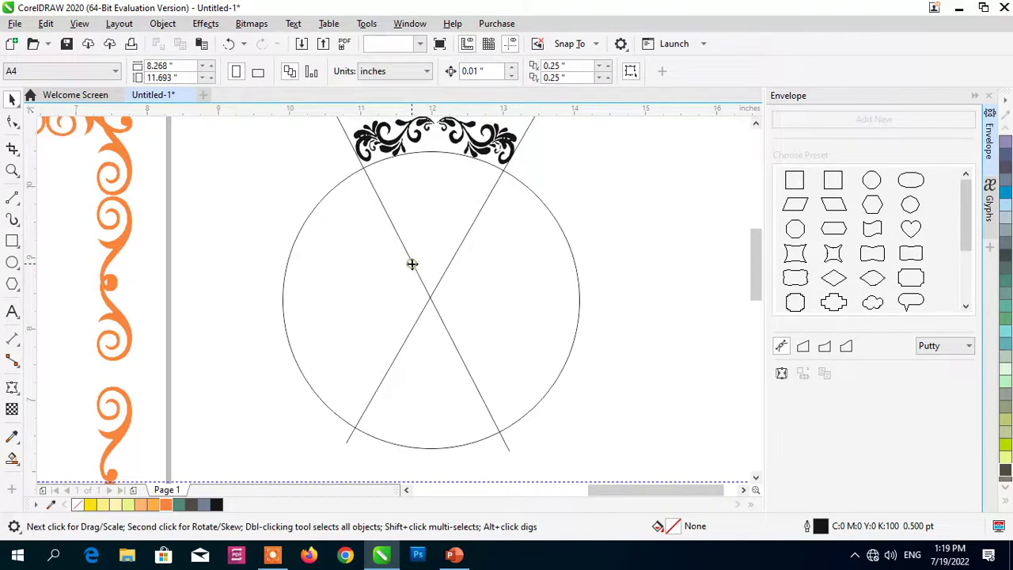
pyautogui.click(412, 264)
pyautogui.press('Delete')
pyautogui.click(433, 269)
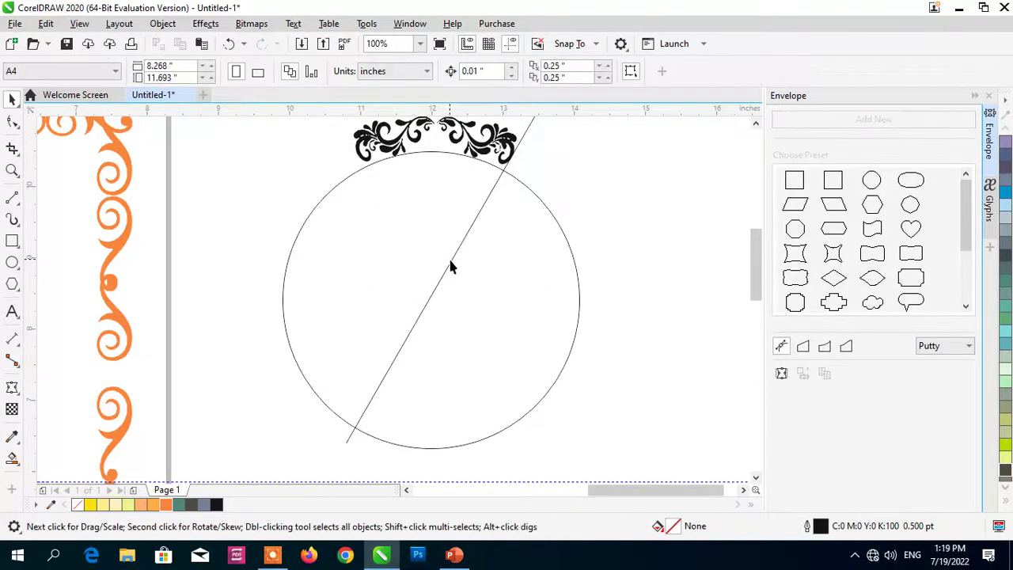
pyautogui.click(449, 268)
pyautogui.press('Delete')
pyautogui.click(543, 253)
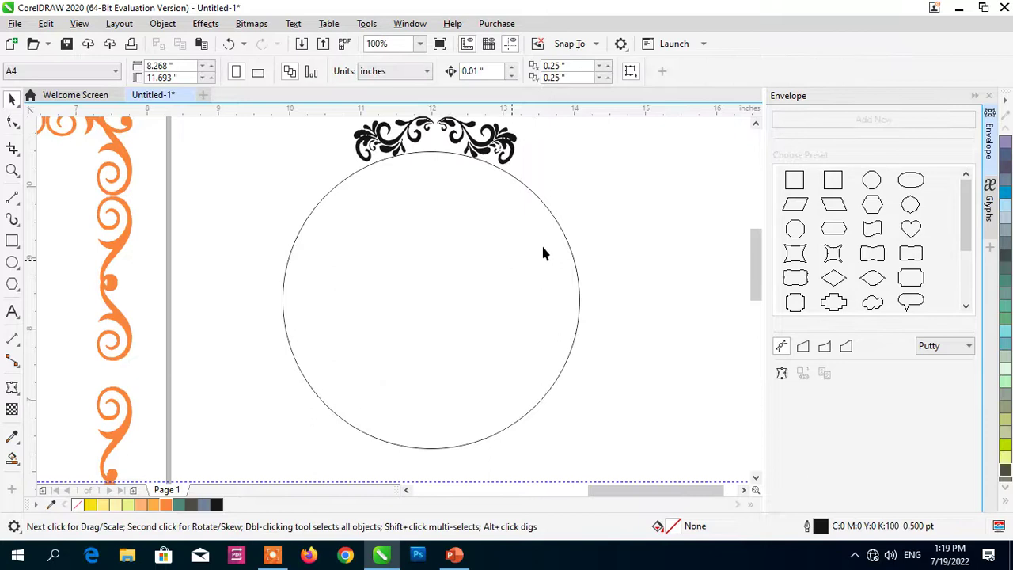
# Step: Fill the enveloped floral glyph above the circle with Autumn Orange
pyautogui.click(505, 142)
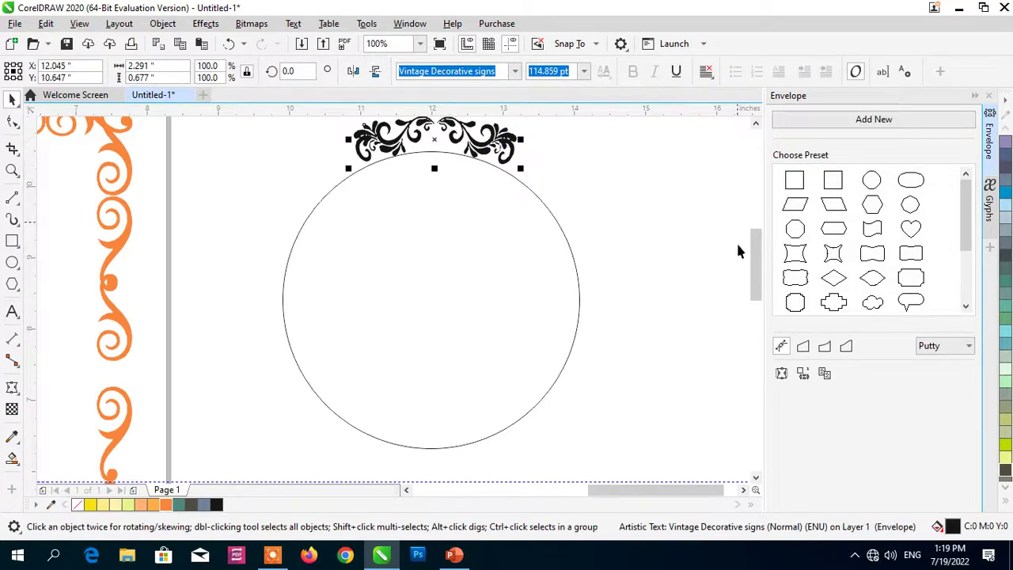
pyautogui.scroll(2, 754, 253)
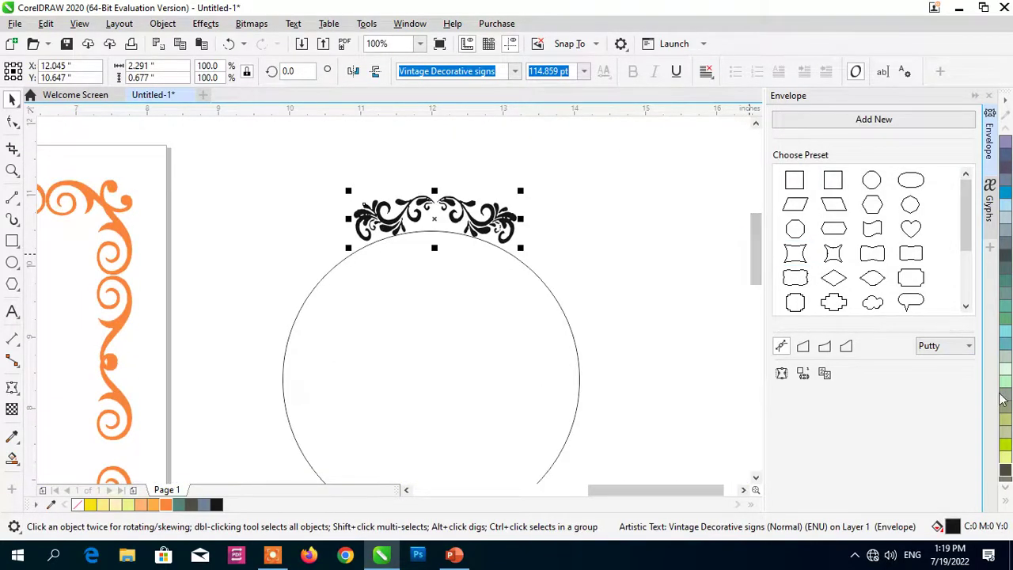
pyautogui.click(1006, 421)
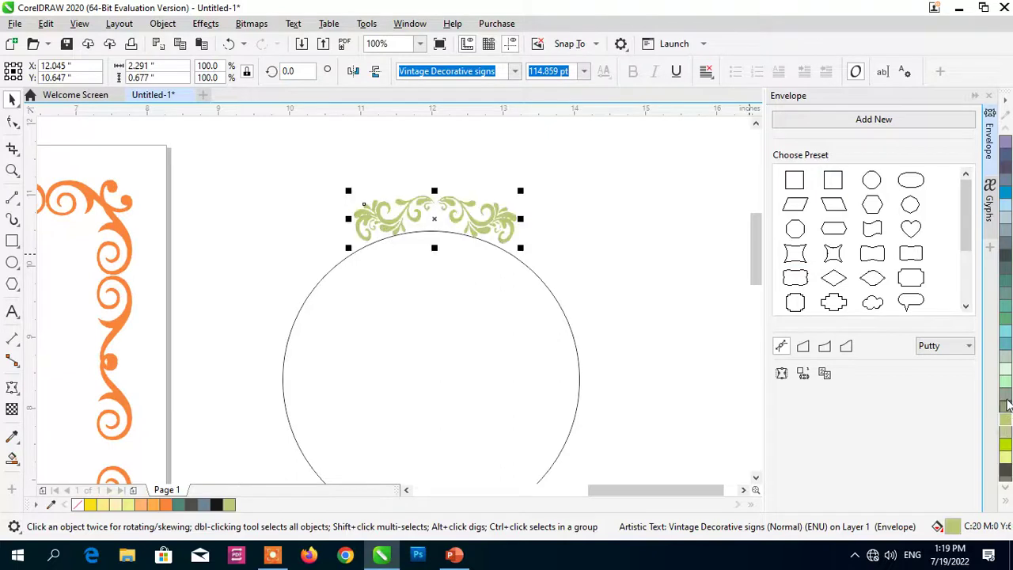
pyautogui.click(1007, 398)
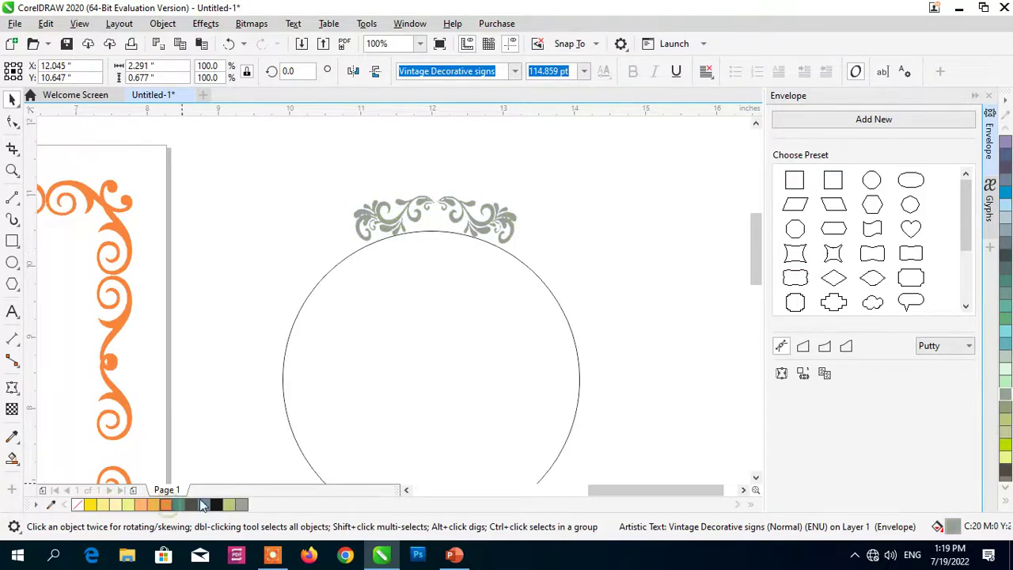
pyautogui.click(163, 505)
# Step: Try to rotate the glyph clockwise by about 13° around its own centre, and undo the rotation
pyautogui.click(492, 216)
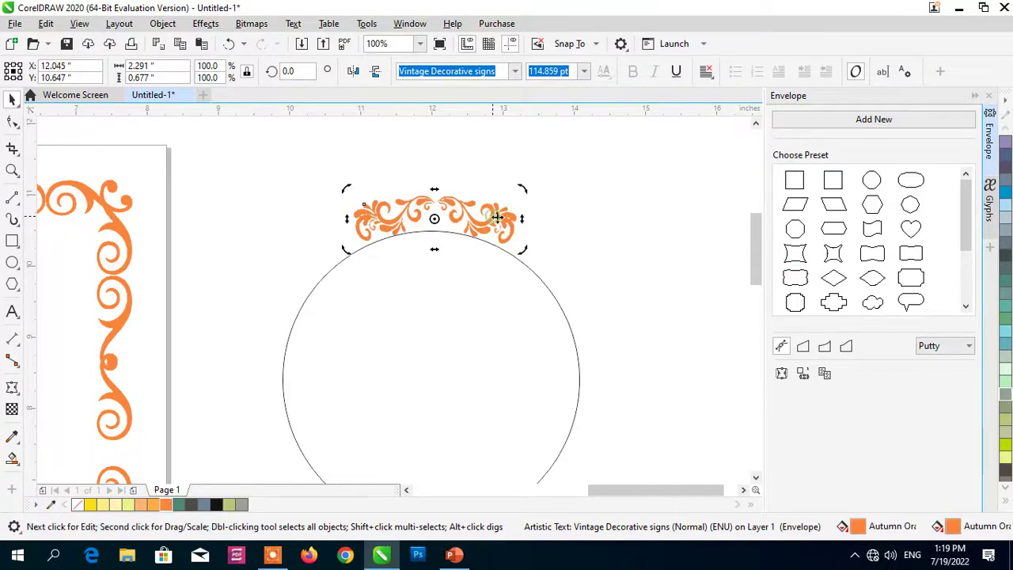
pyautogui.moveTo(524, 186); pyautogui.dragTo(554, 197)
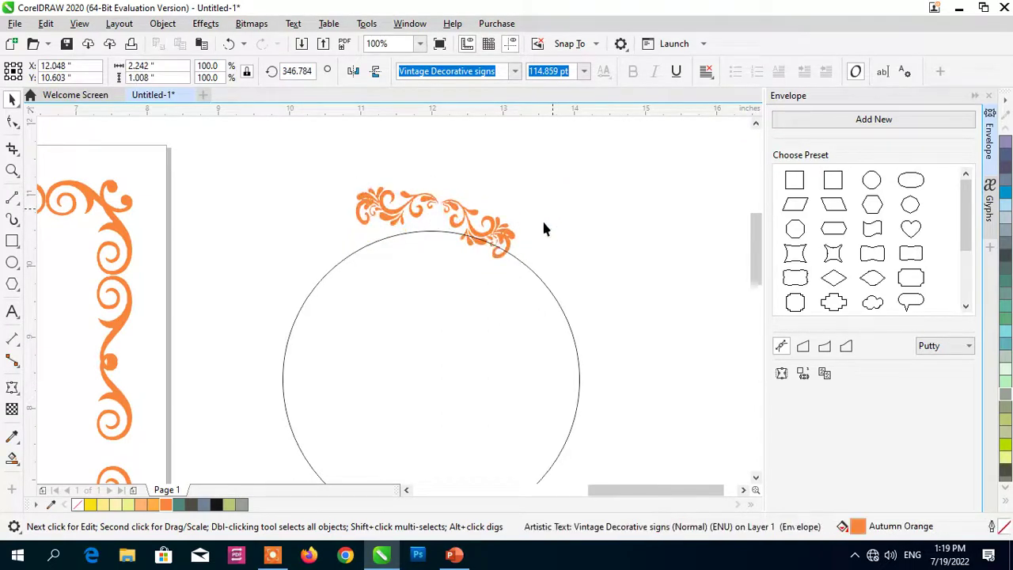
pyautogui.click(542, 222)
pyautogui.hotkey('ctrl', 'z')
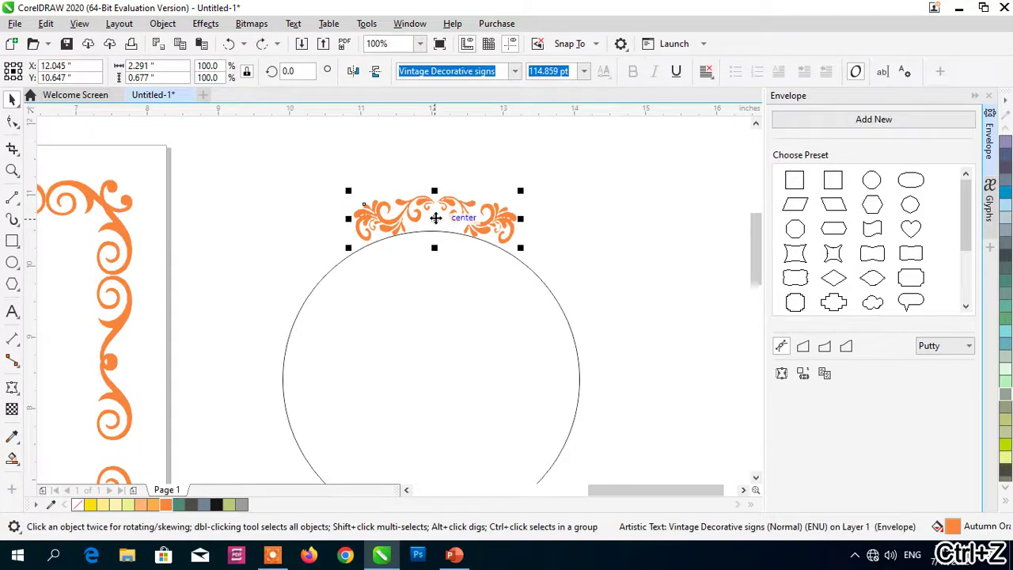
# Step: Set the glyph's rotation centre to the circle's centre and place a copy rotated clockwise by about 56°, adjoining the original
pyautogui.click(436, 218)
pyautogui.moveTo(435, 218); pyautogui.dragTo(430, 379)
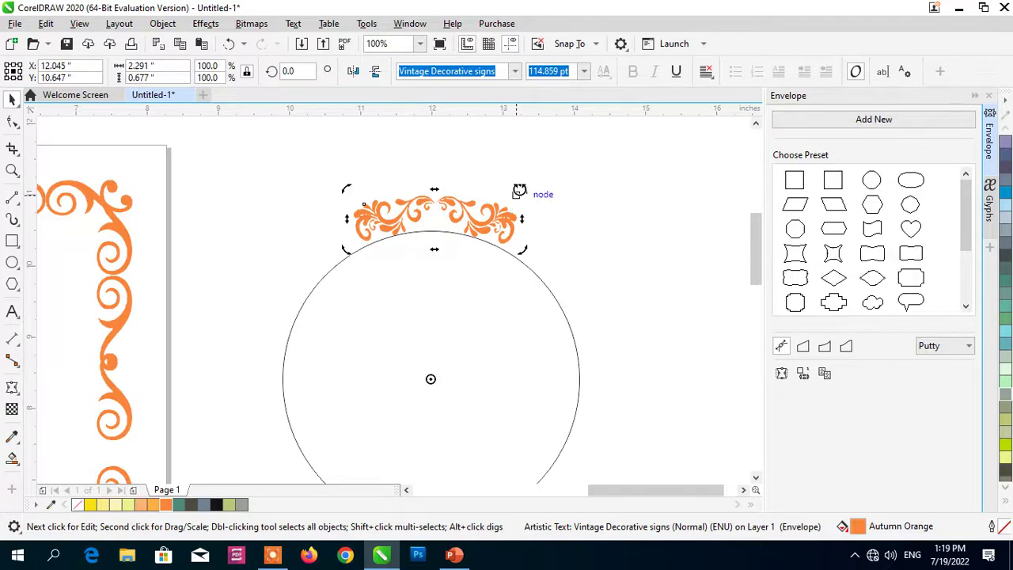
pyautogui.moveTo(521, 191); pyautogui.dragTo(613, 353)
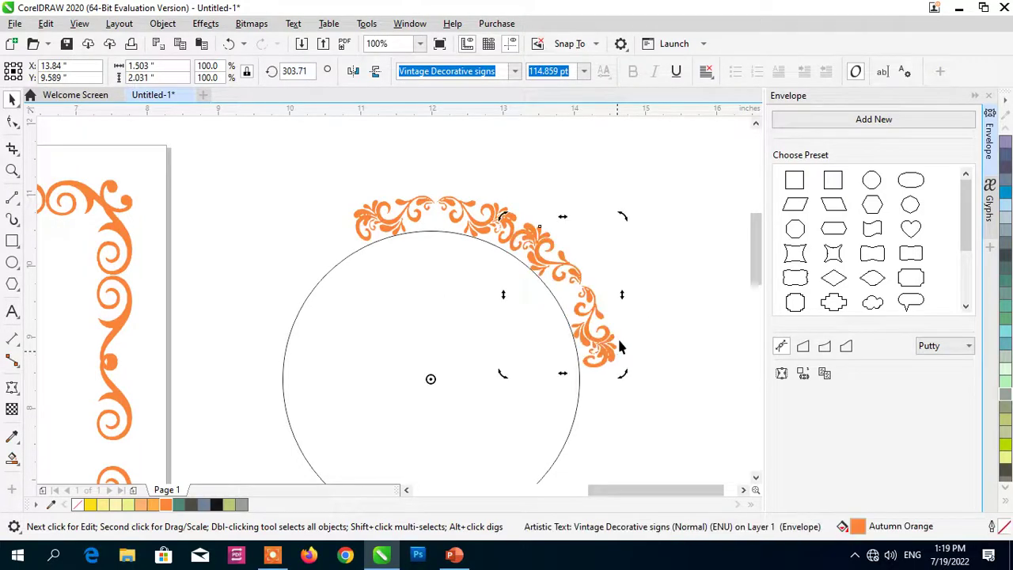
# Step: Repeat the rotated copy five times to carry the floral ornament all the way around the circle
pyautogui.moveTo(755, 268)
pyautogui.mouseDown()
pyautogui.moveTo(755, 291)
pyautogui.moveTo(751, 274)
pyautogui.mouseUp()
pyautogui.hotkey('ctrl', 'r')
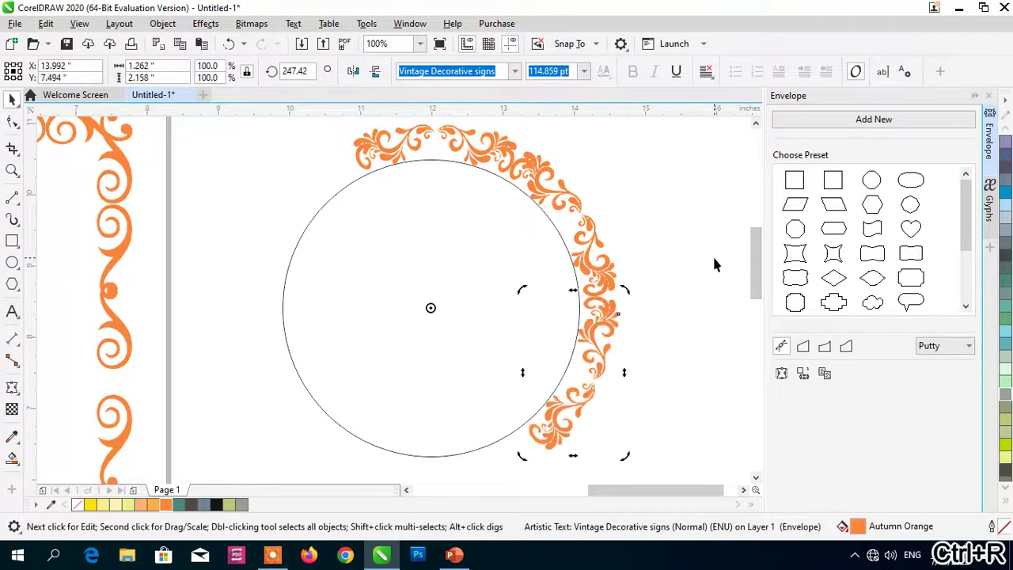
pyautogui.hotkey('ctrl', 'r')
pyautogui.hotkey('ctrl', 'r')
pyautogui.hotkey('ctrl', 'r')
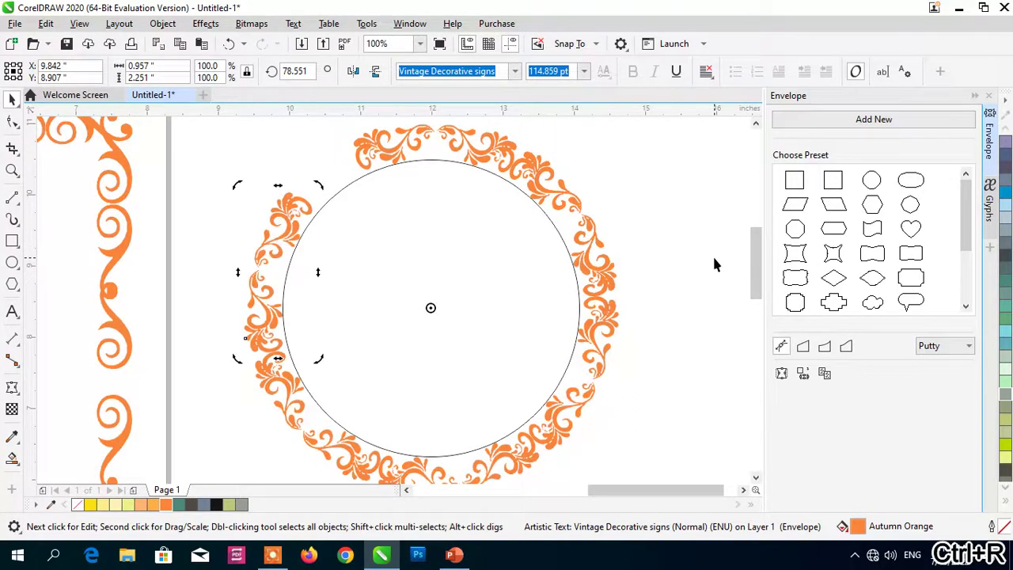
pyautogui.hotkey('ctrl', 'r')
pyautogui.scroll(-1, 704, 252)
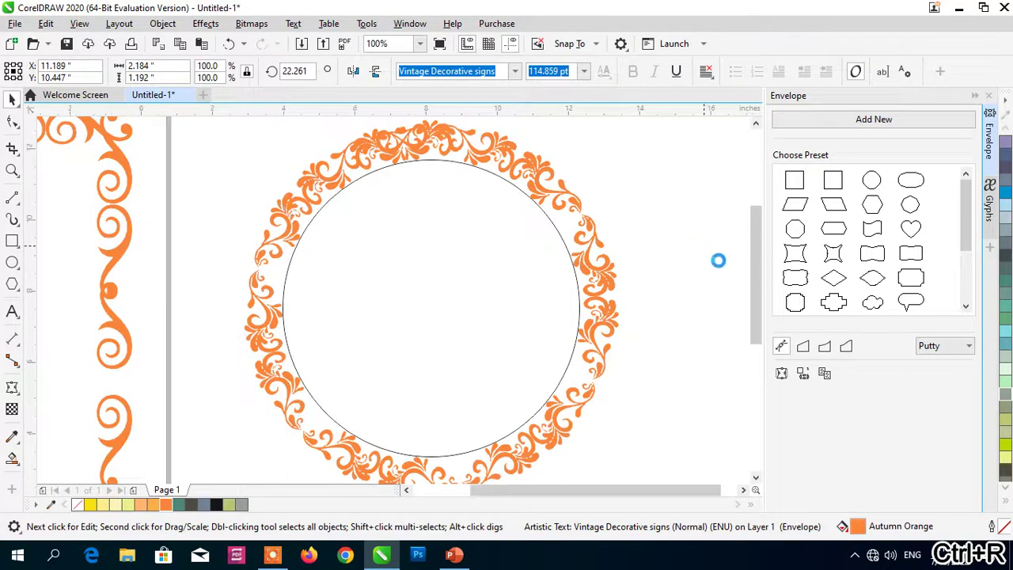